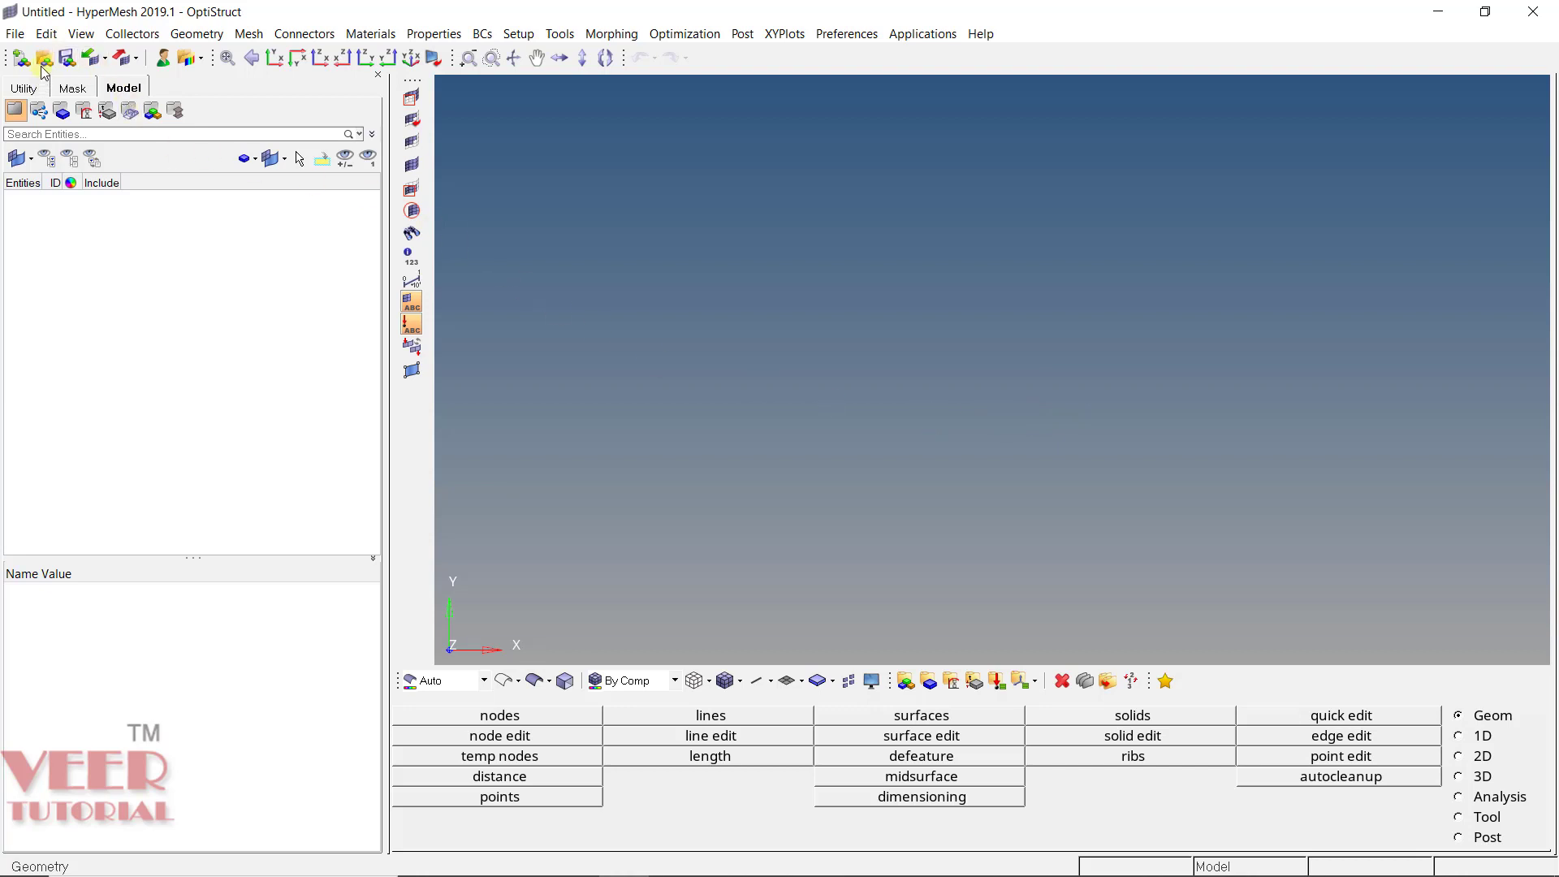
click(29, 35)
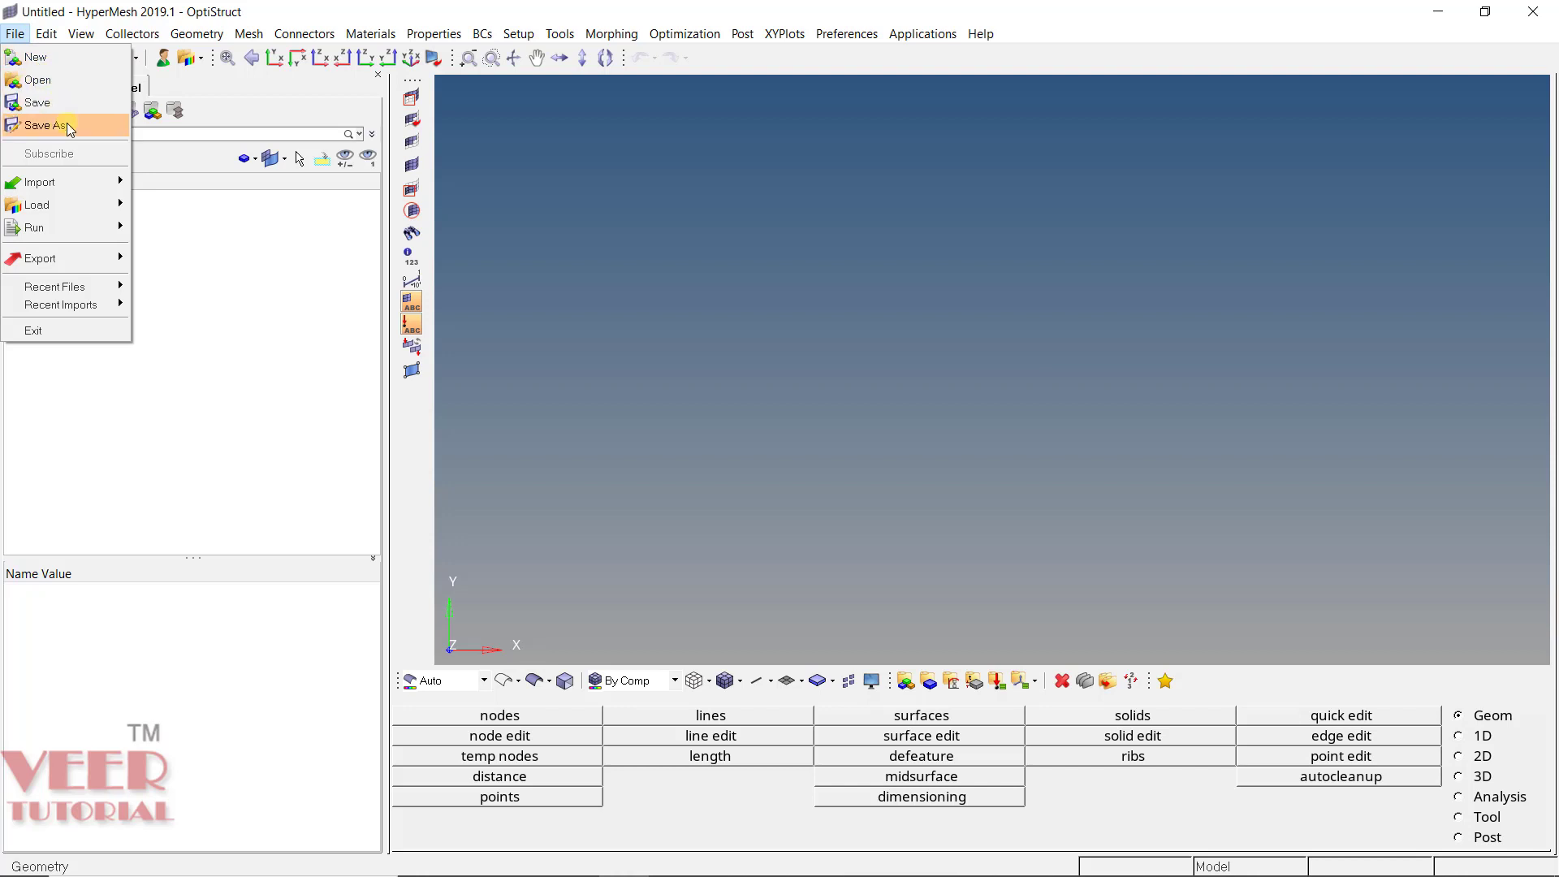
mouse_move(70, 185)
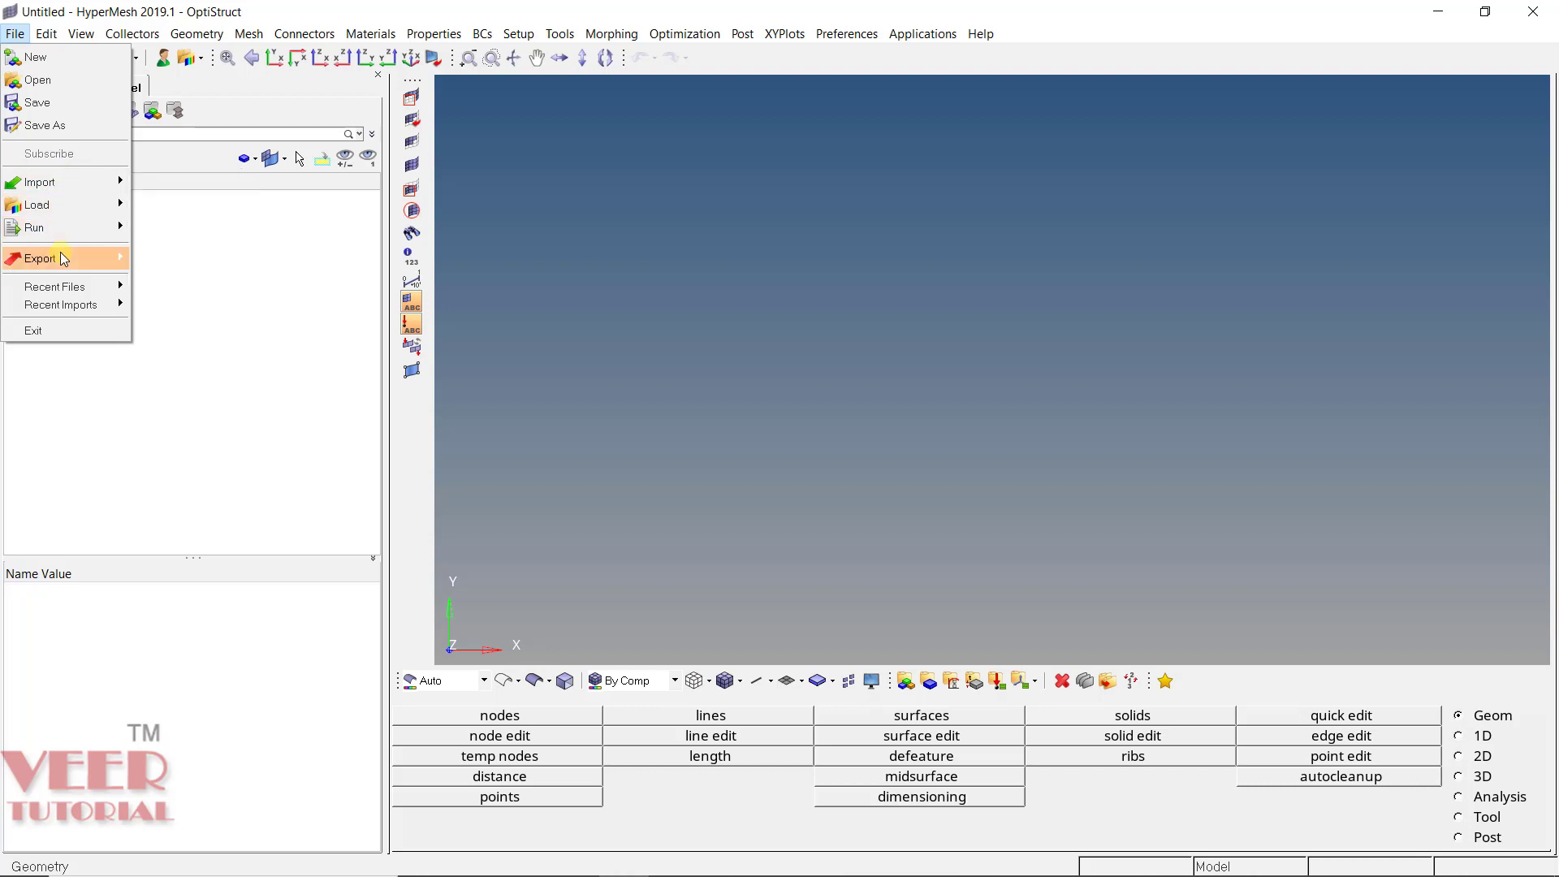
mouse_move(64, 258)
click(445, 213)
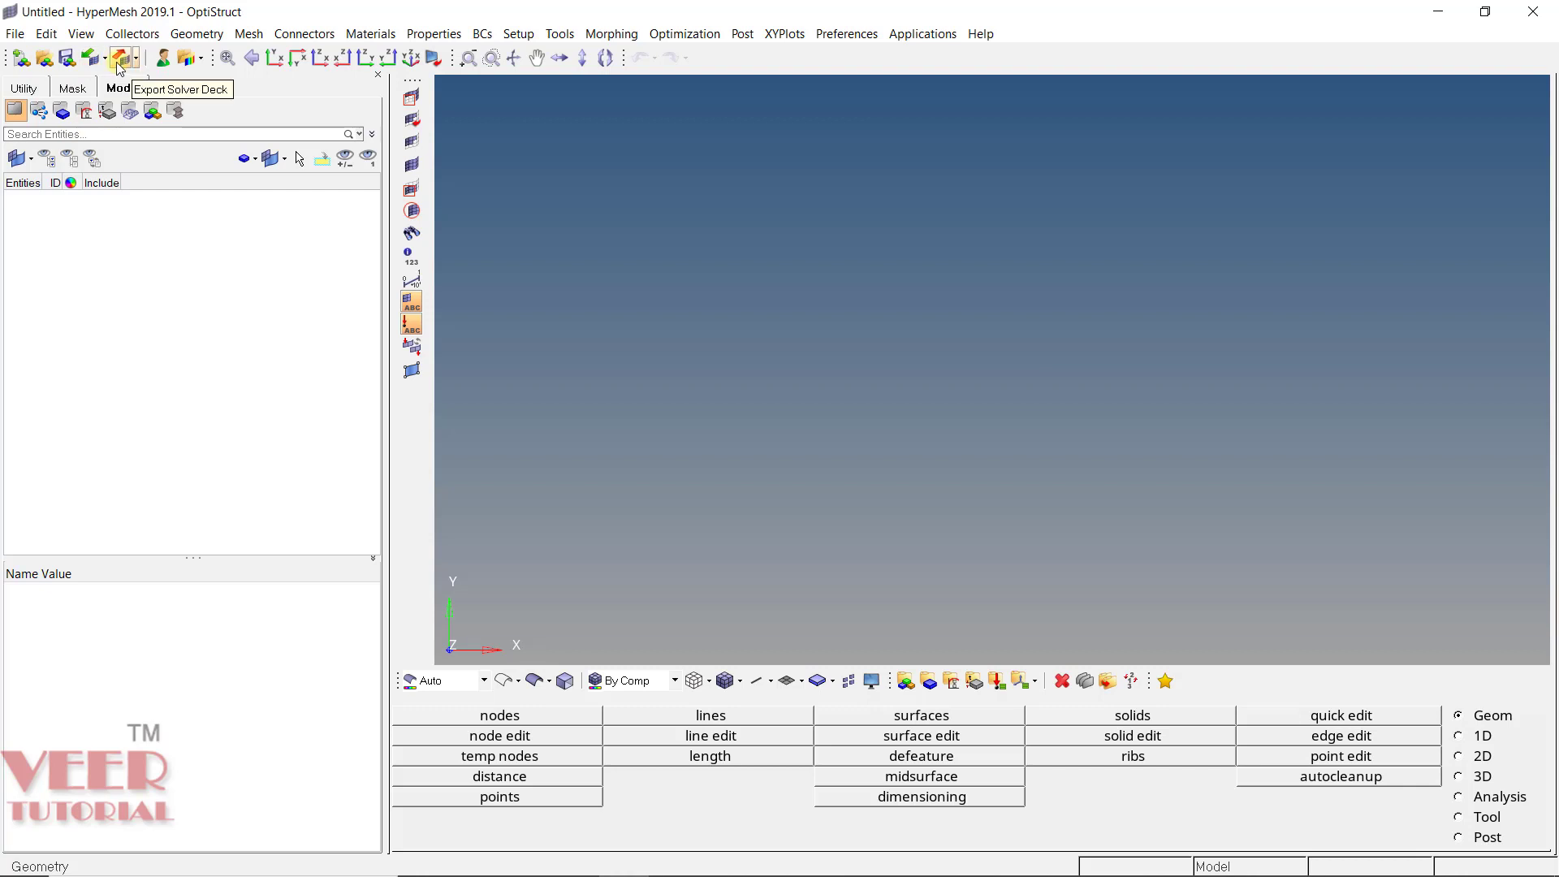
click(662, 229)
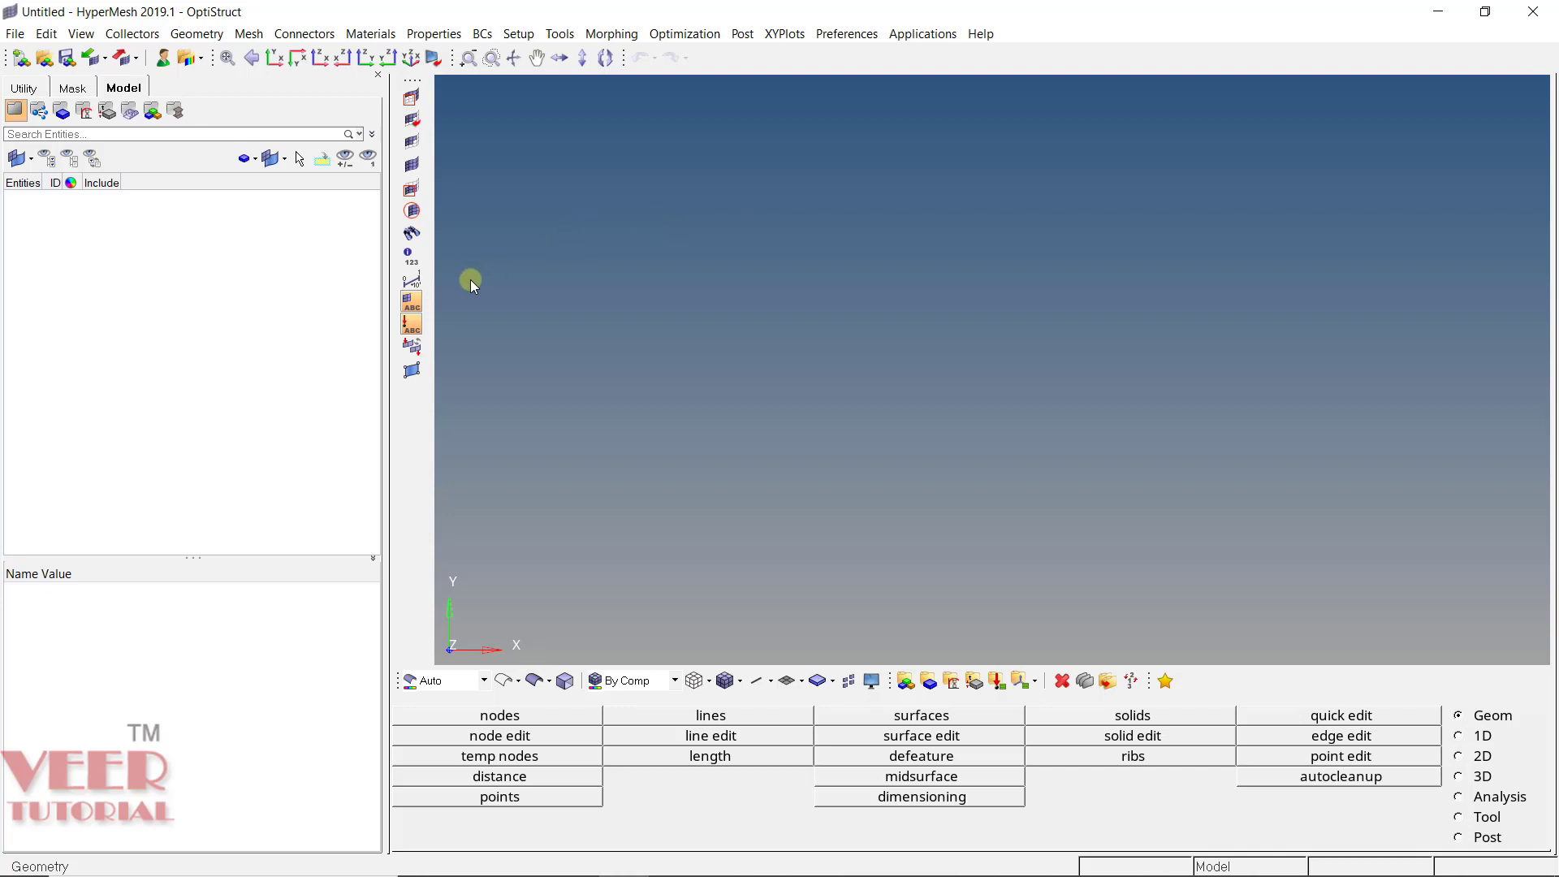
Open the HyperMesh model bumper_cen_mid1 from the "import export" folder.
click(16, 35)
click(36, 80)
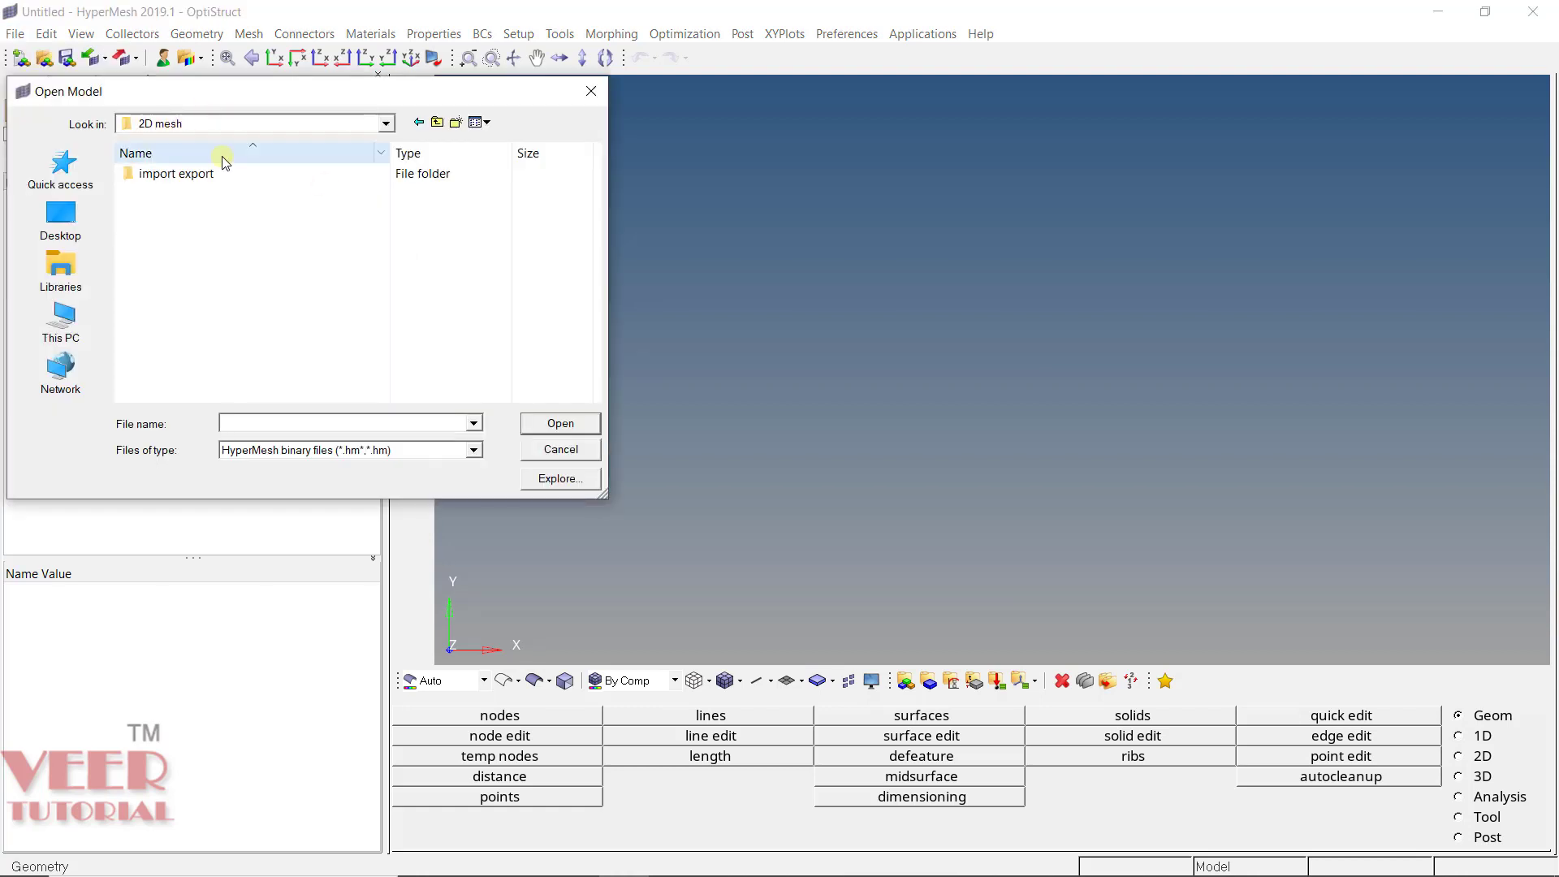
click(202, 176)
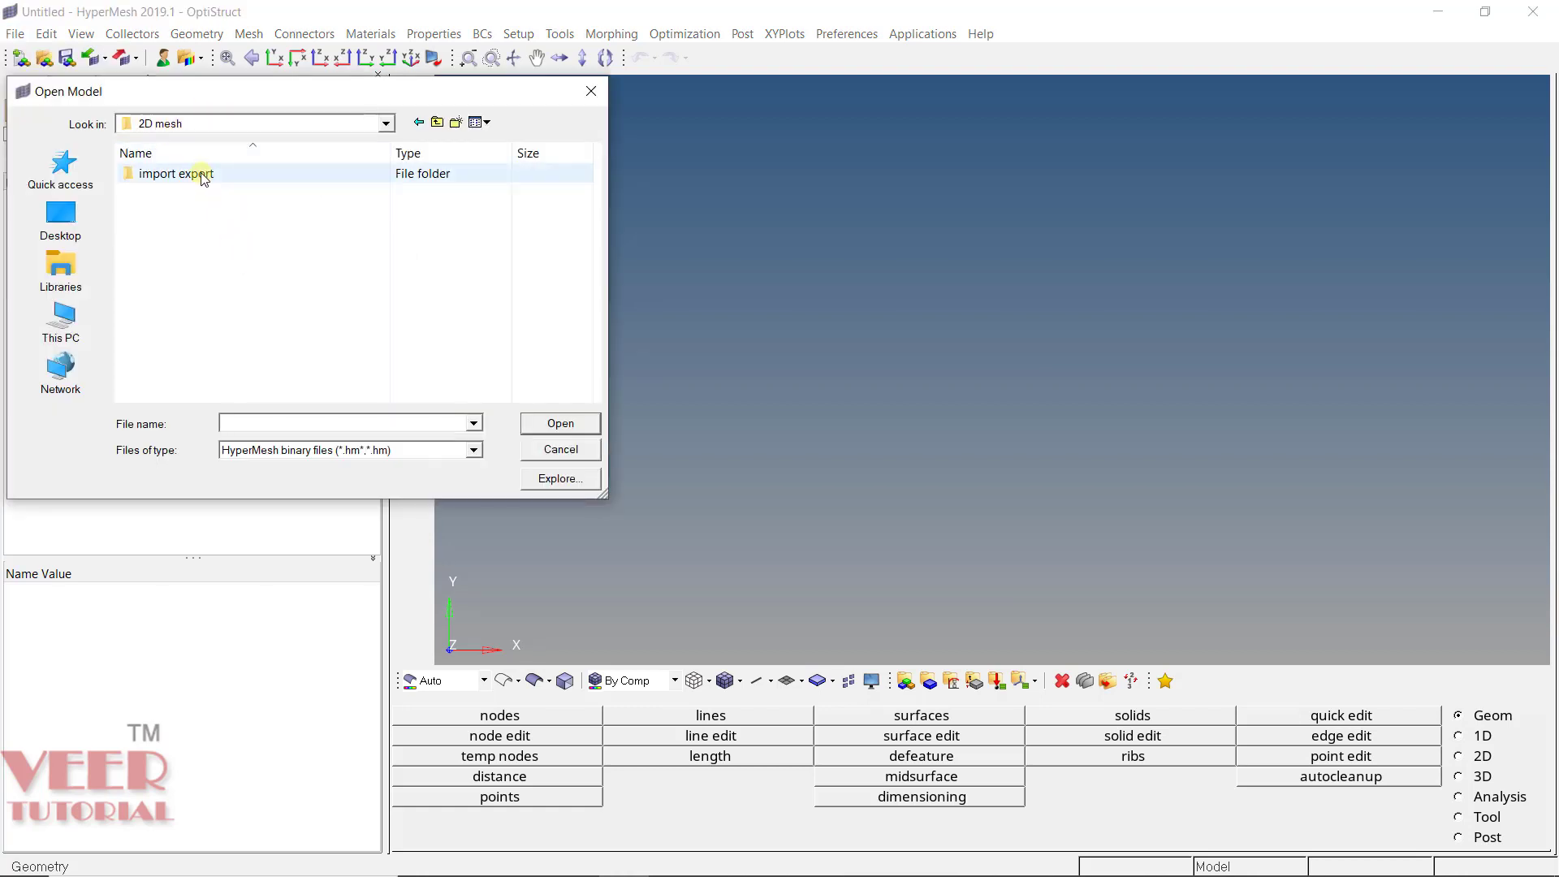
double_click(202, 176)
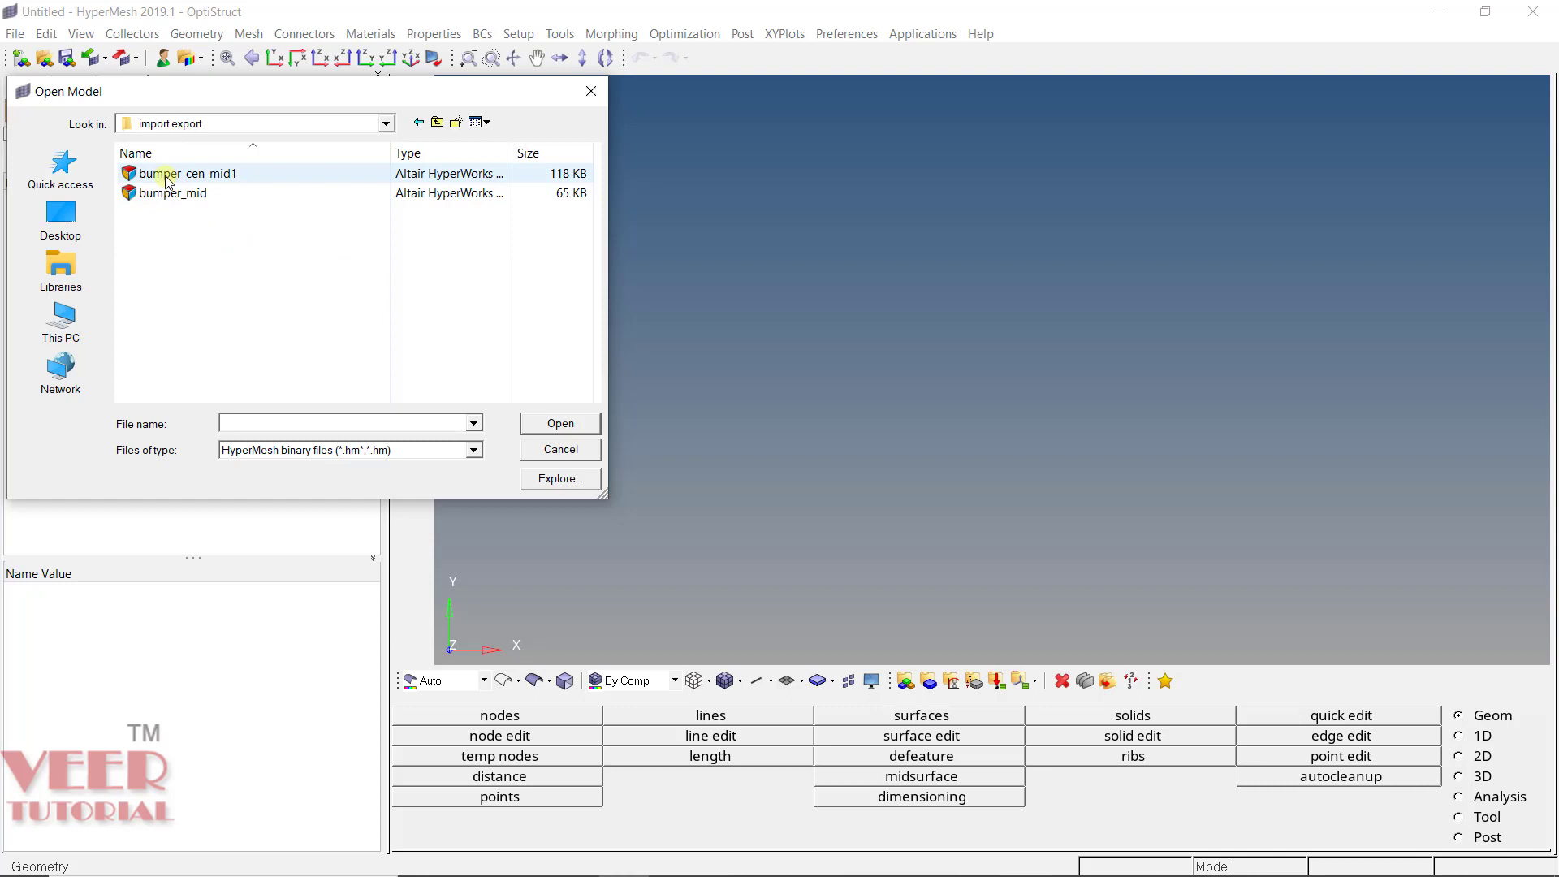
click(230, 179)
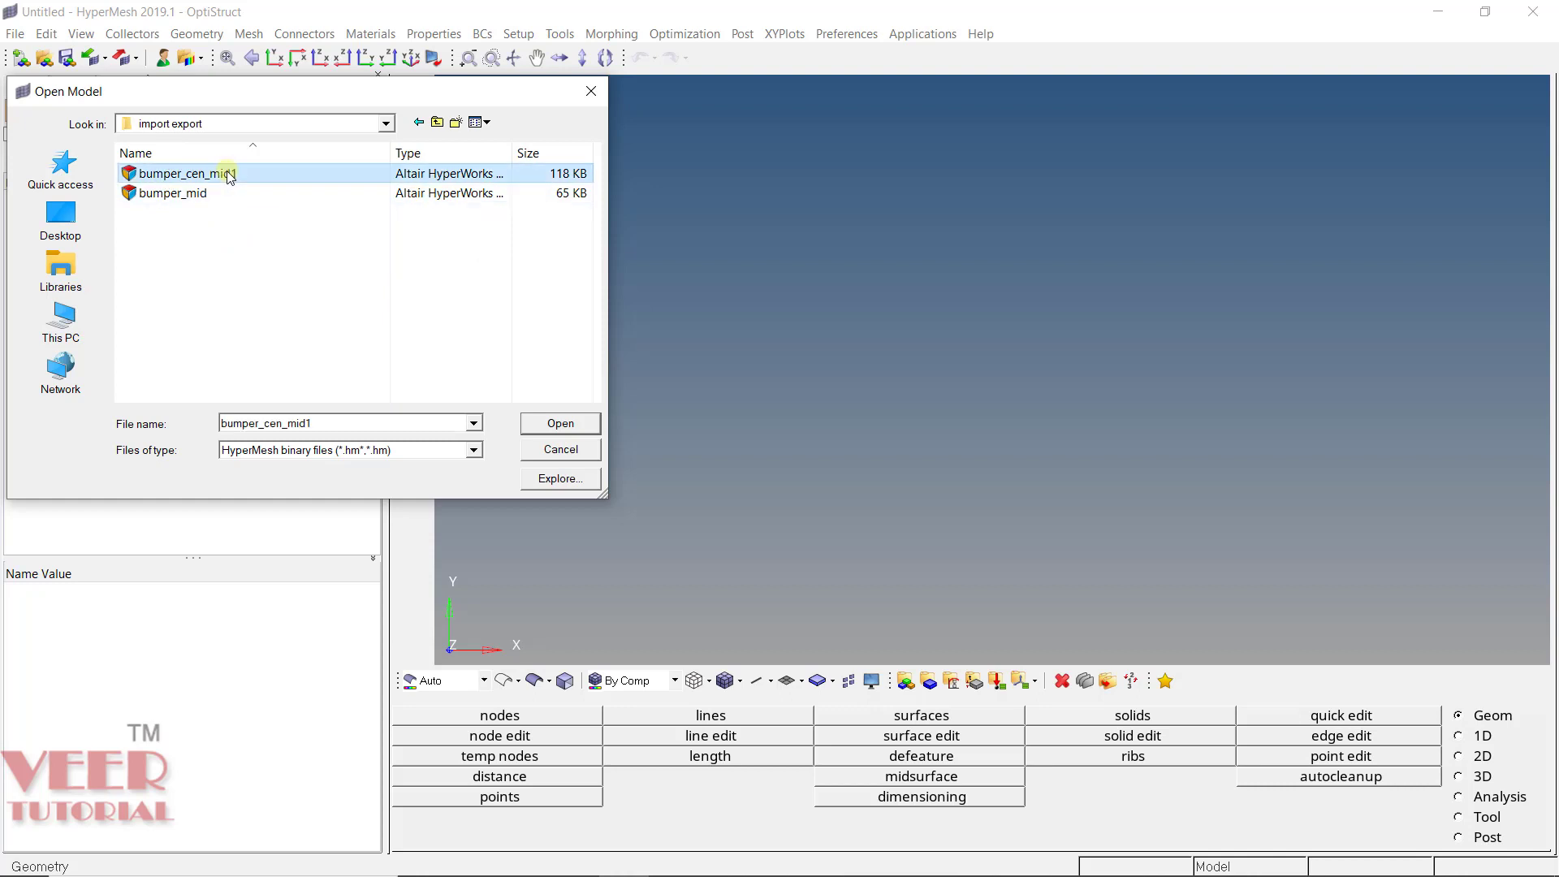
click(542, 426)
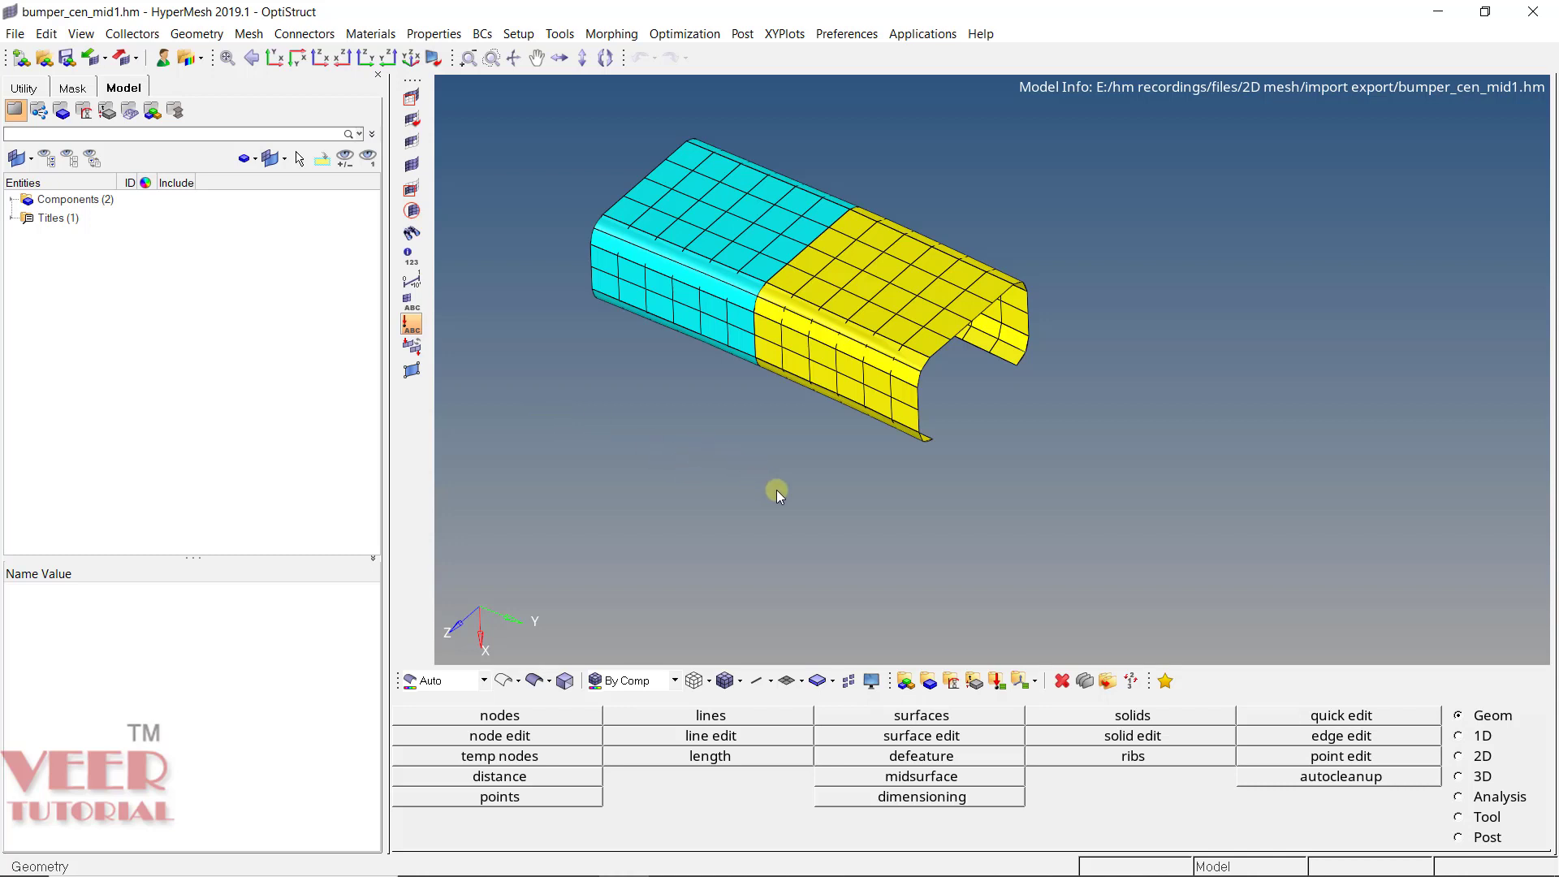
scroll(777, 490, down, 1)
scroll(887, 438, up, 3)
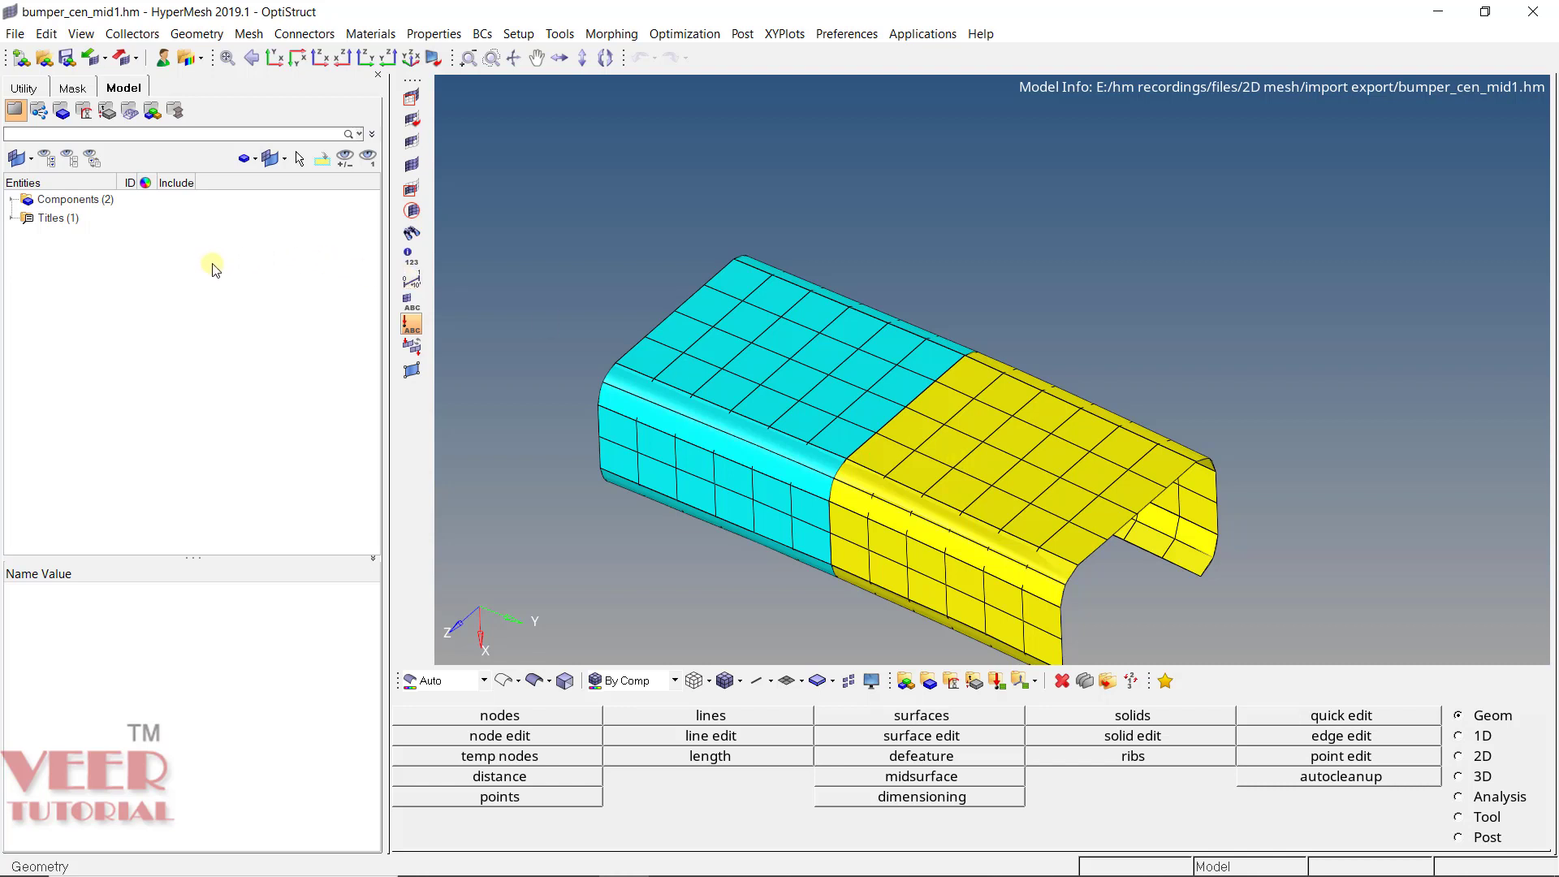
Expand the model's component list and select the mid1 component to view its properties.
click(135, 87)
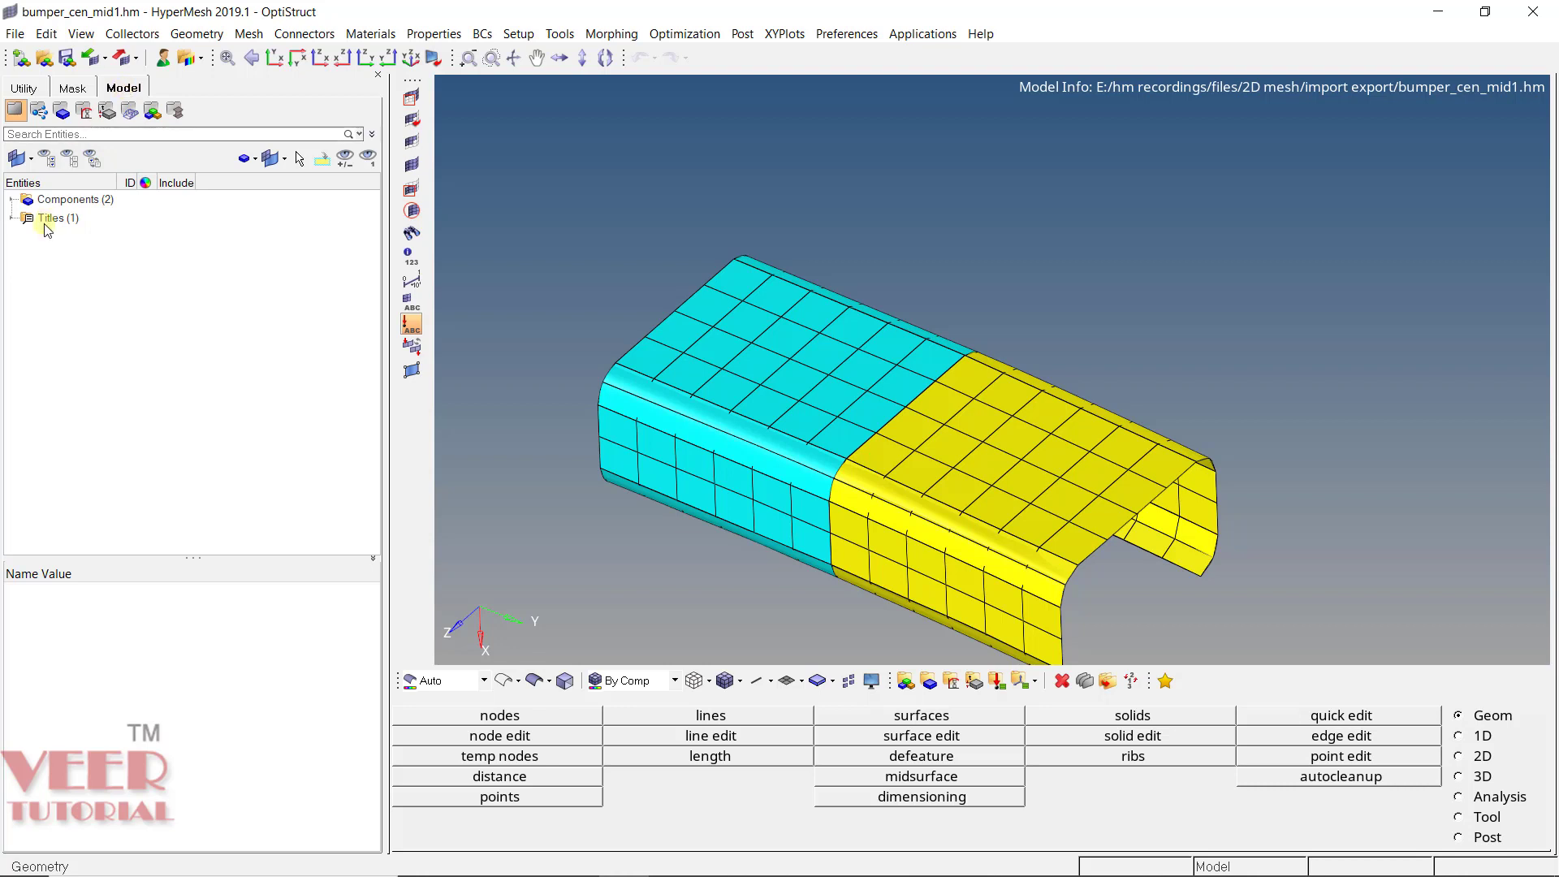
click(16, 216)
click(13, 203)
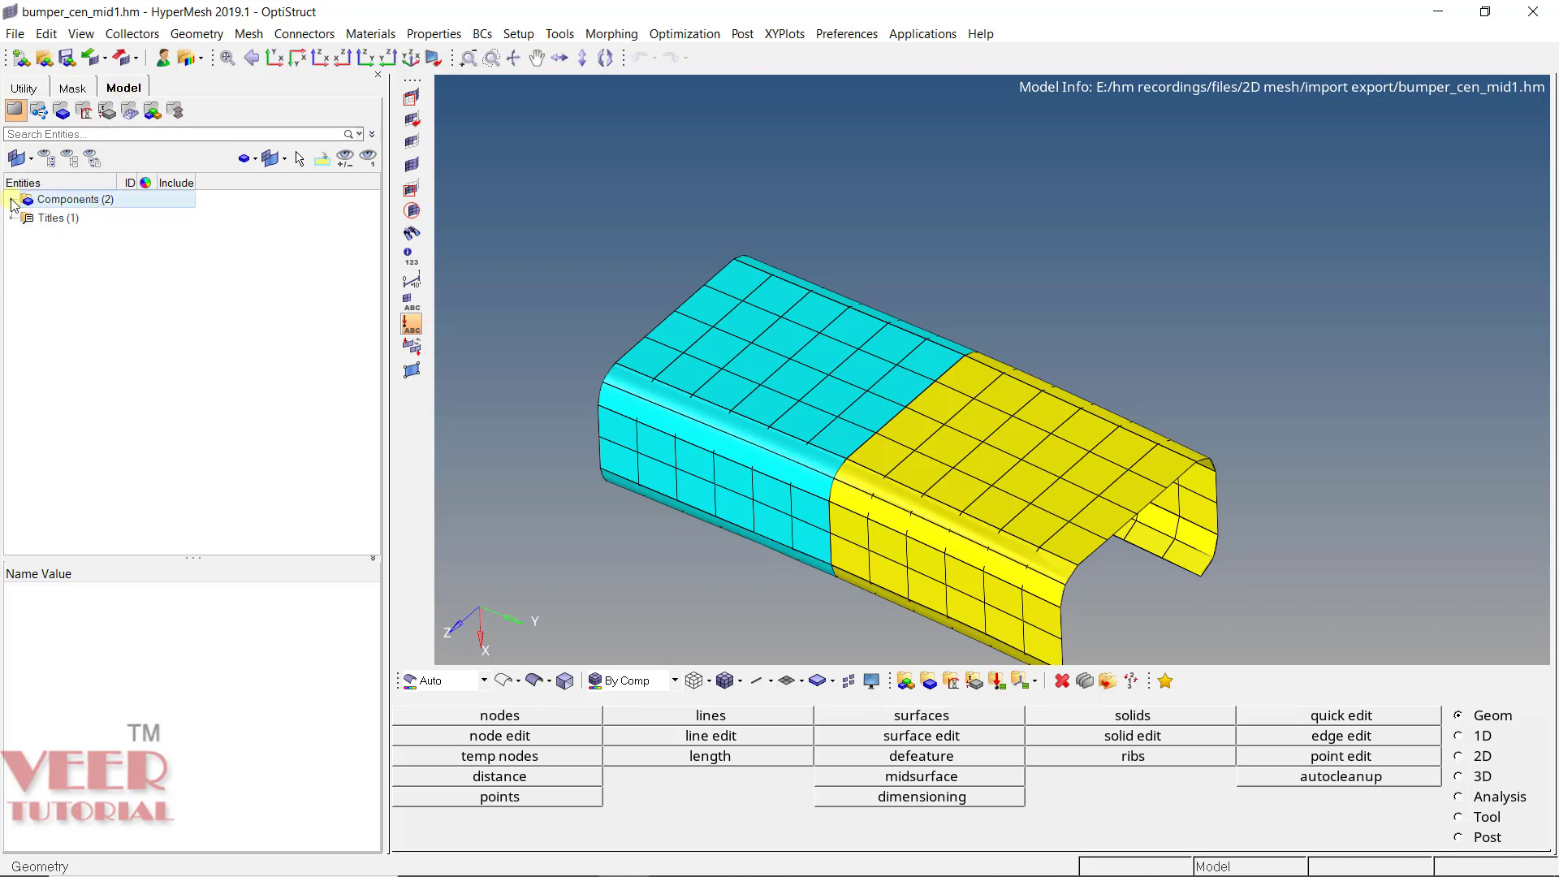
click(12, 201)
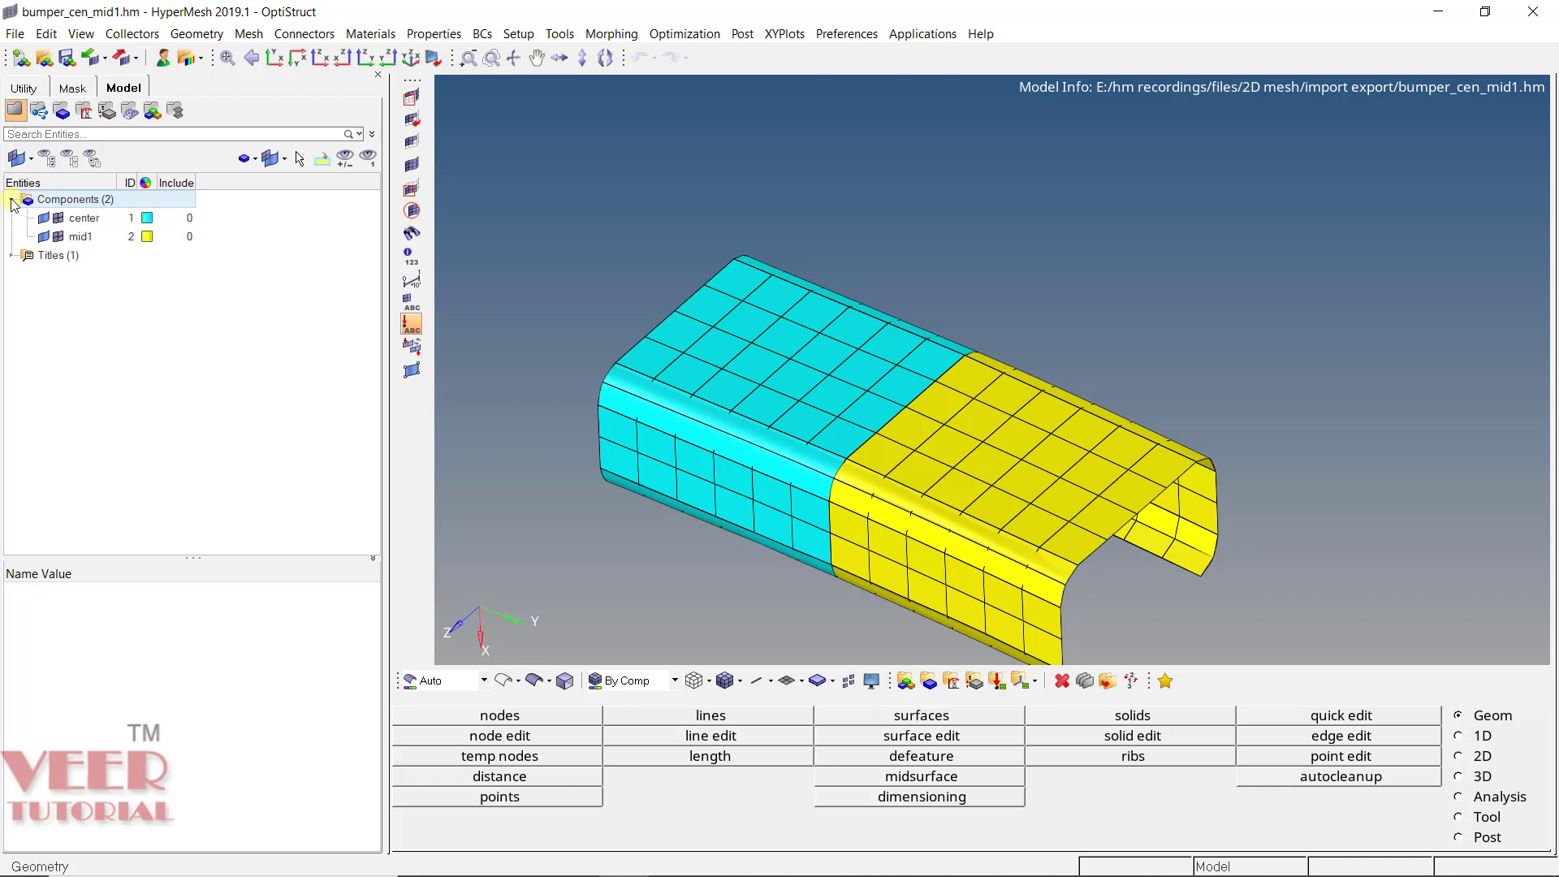
click(82, 237)
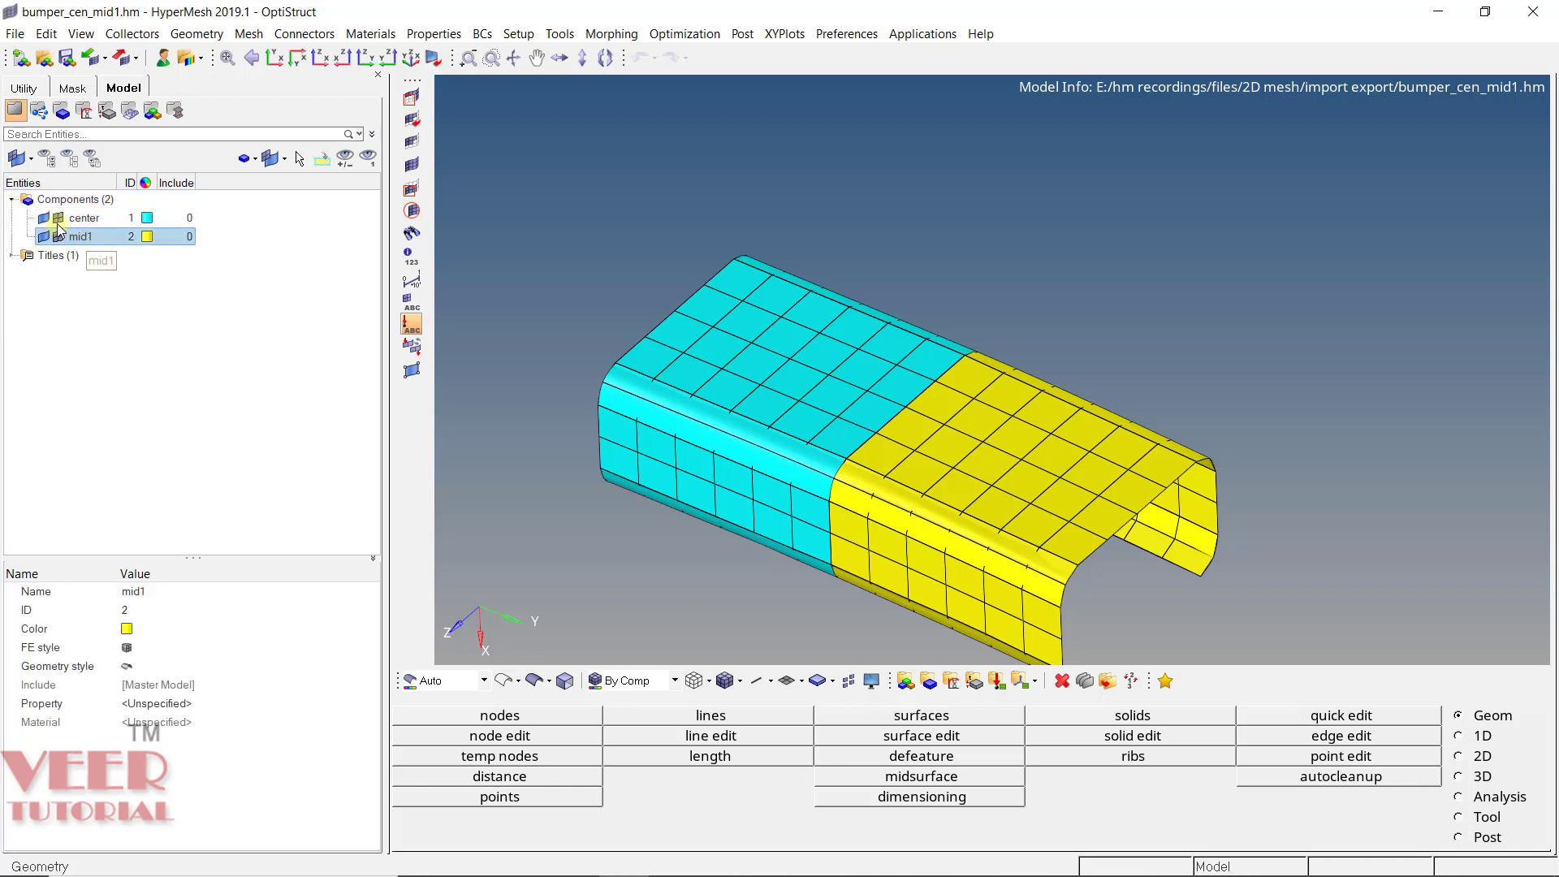
Switch the center component's mesh display off and back on, and do the same for its geometry display.
ctrl+click(58, 219)
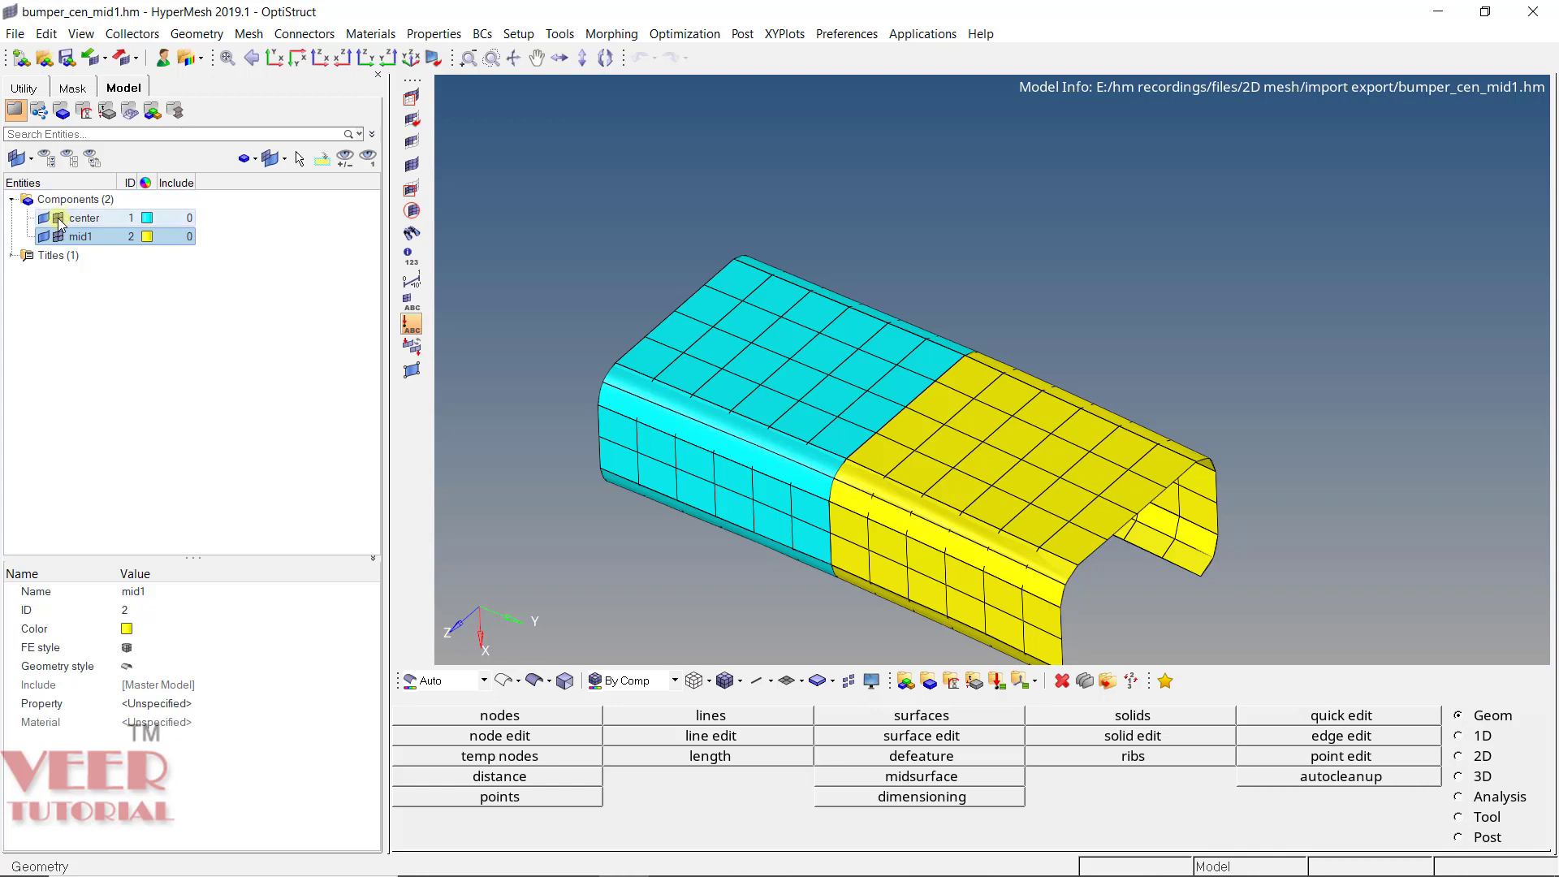
click(59, 219)
click(838, 369)
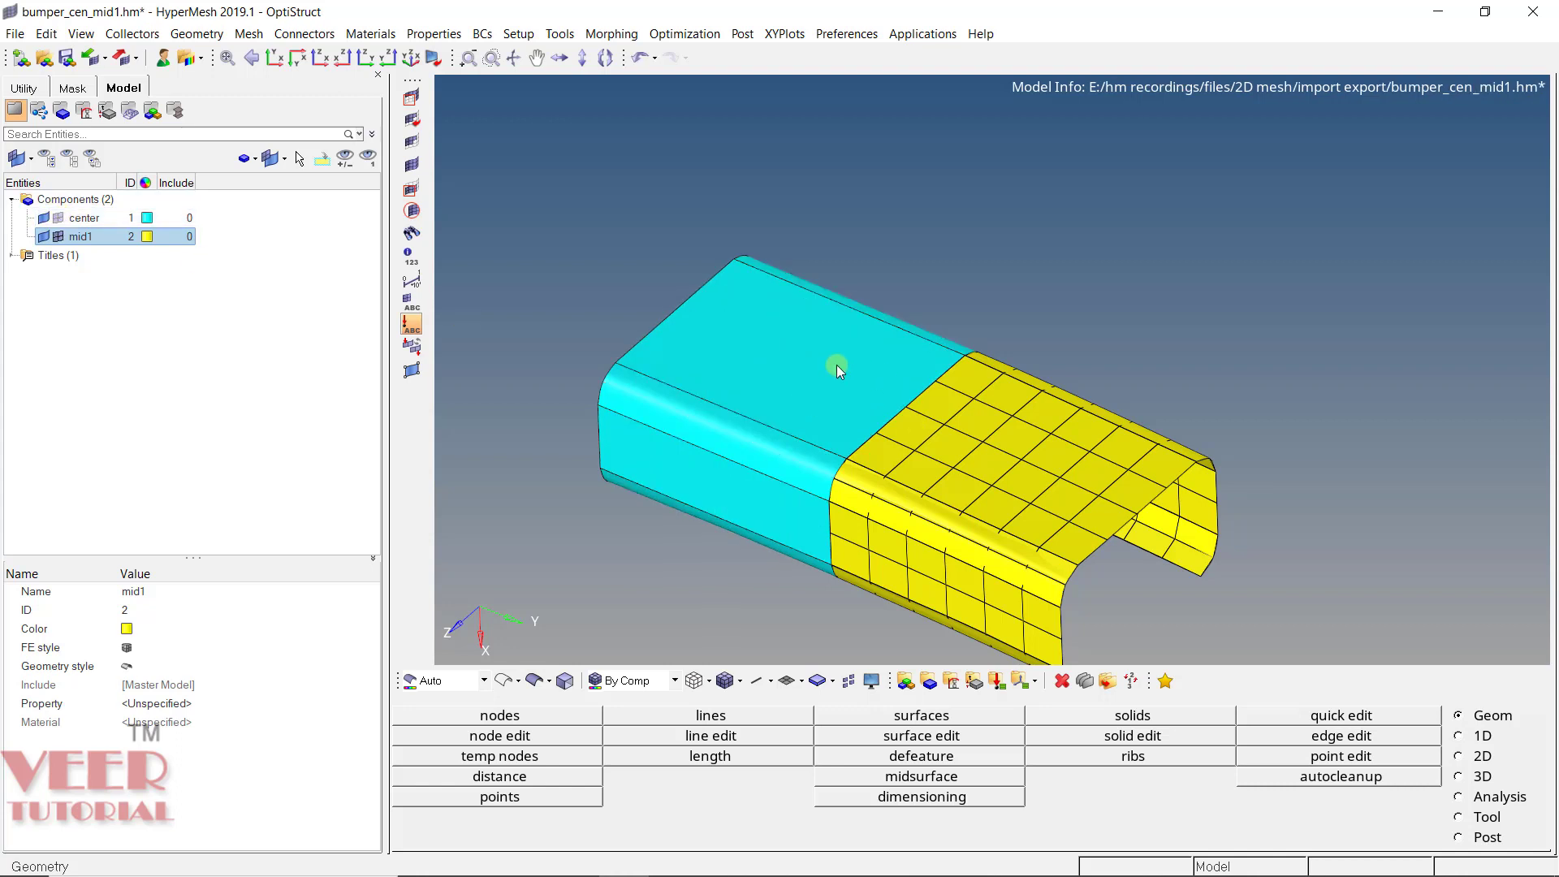
ctrl+click(81, 218)
click(58, 218)
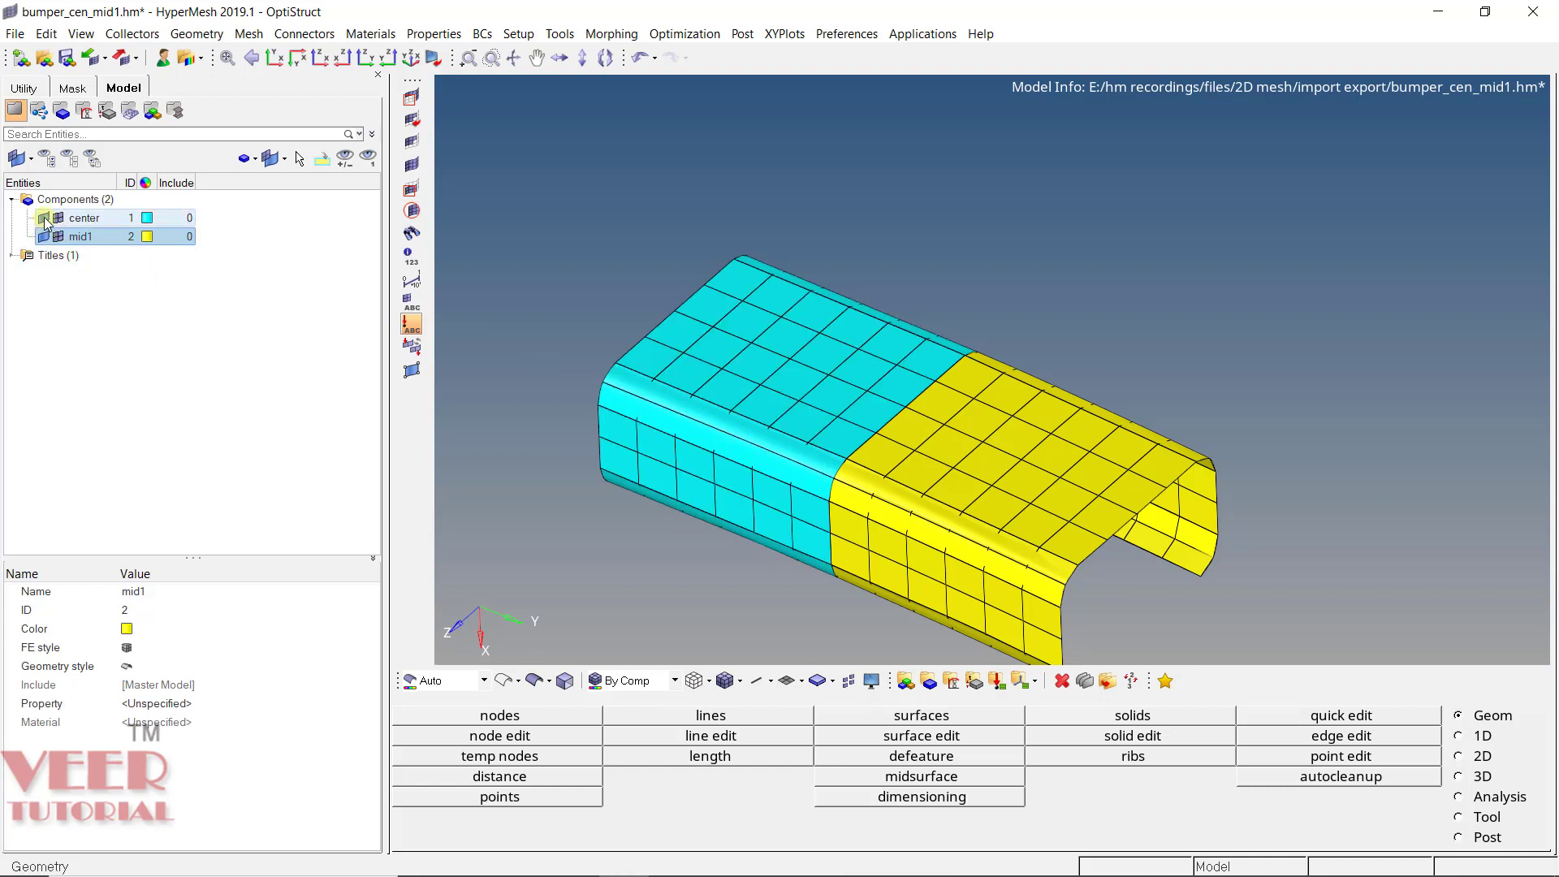
click(45, 219)
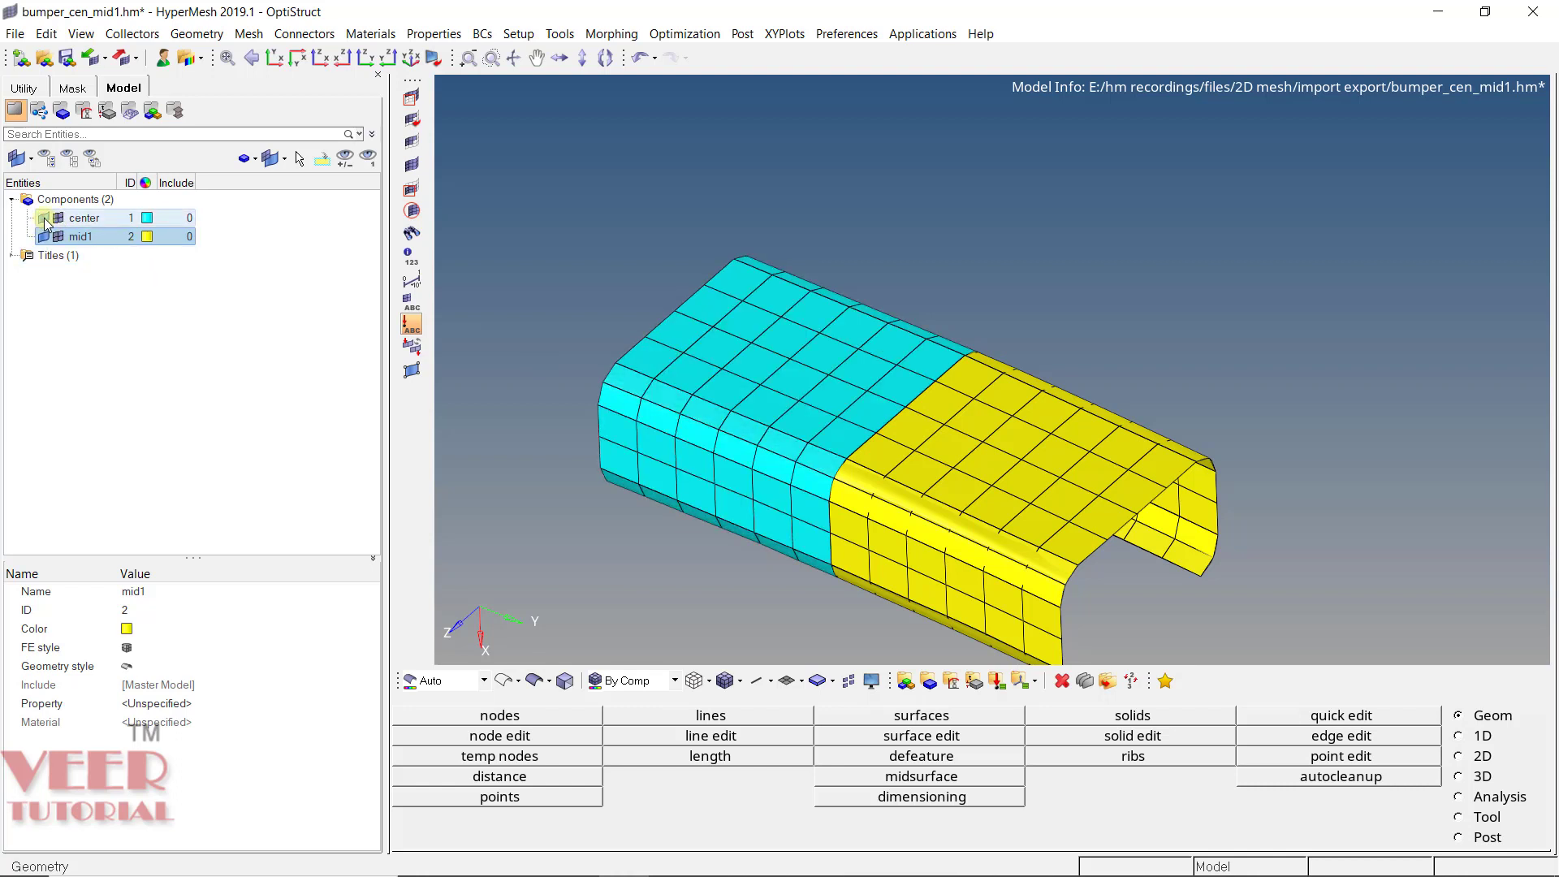
click(98, 299)
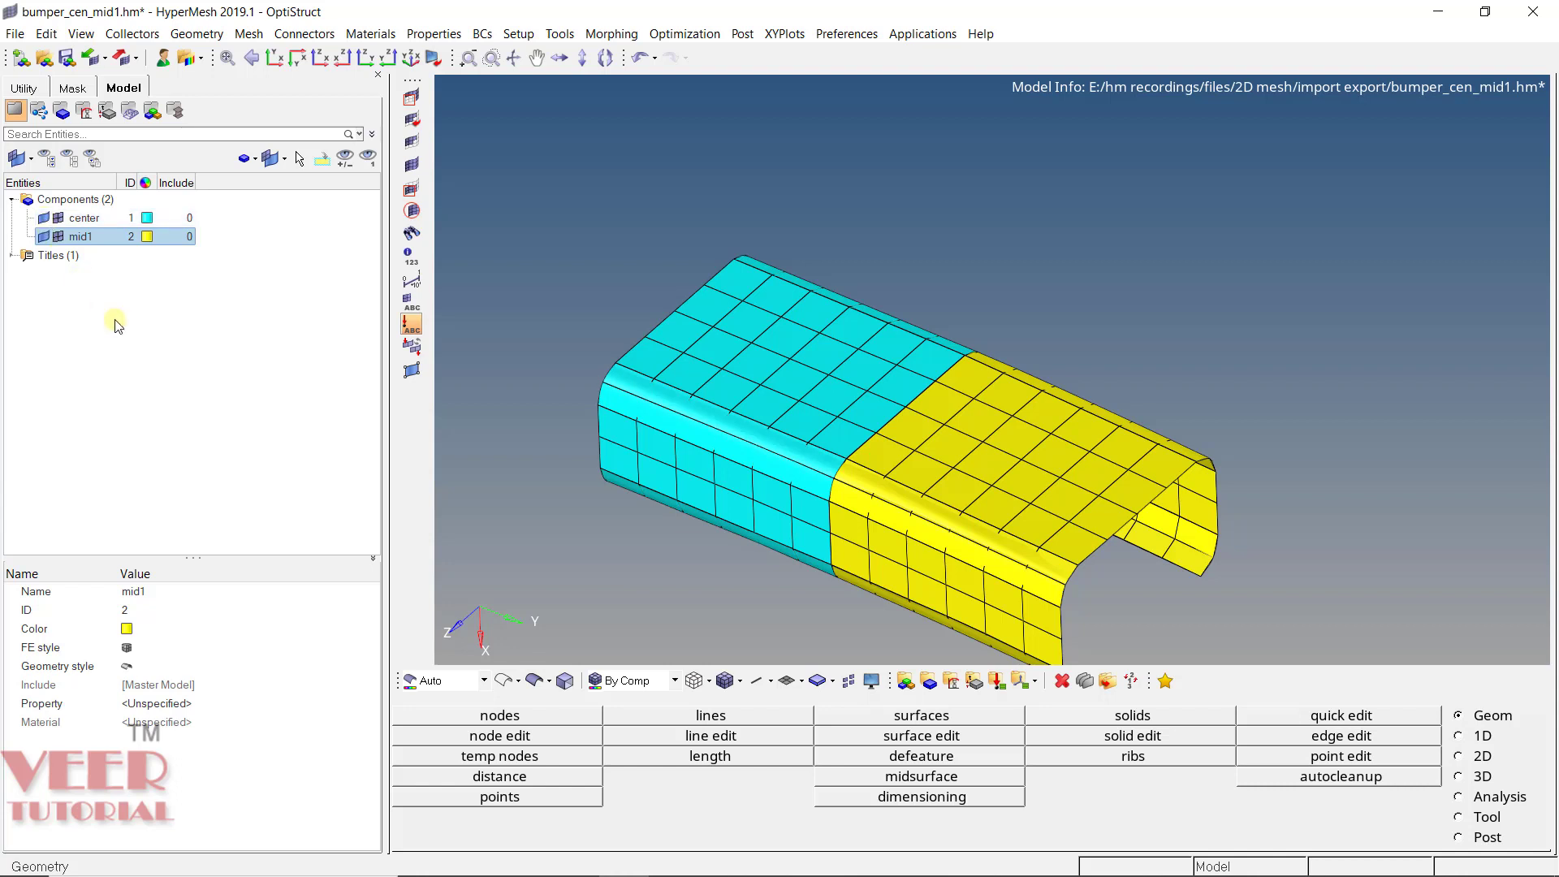
Start a new empty model, discarding all data of the current one.
click(86, 236)
scroll(934, 431, down, 3)
scroll(595, 365, up, 3)
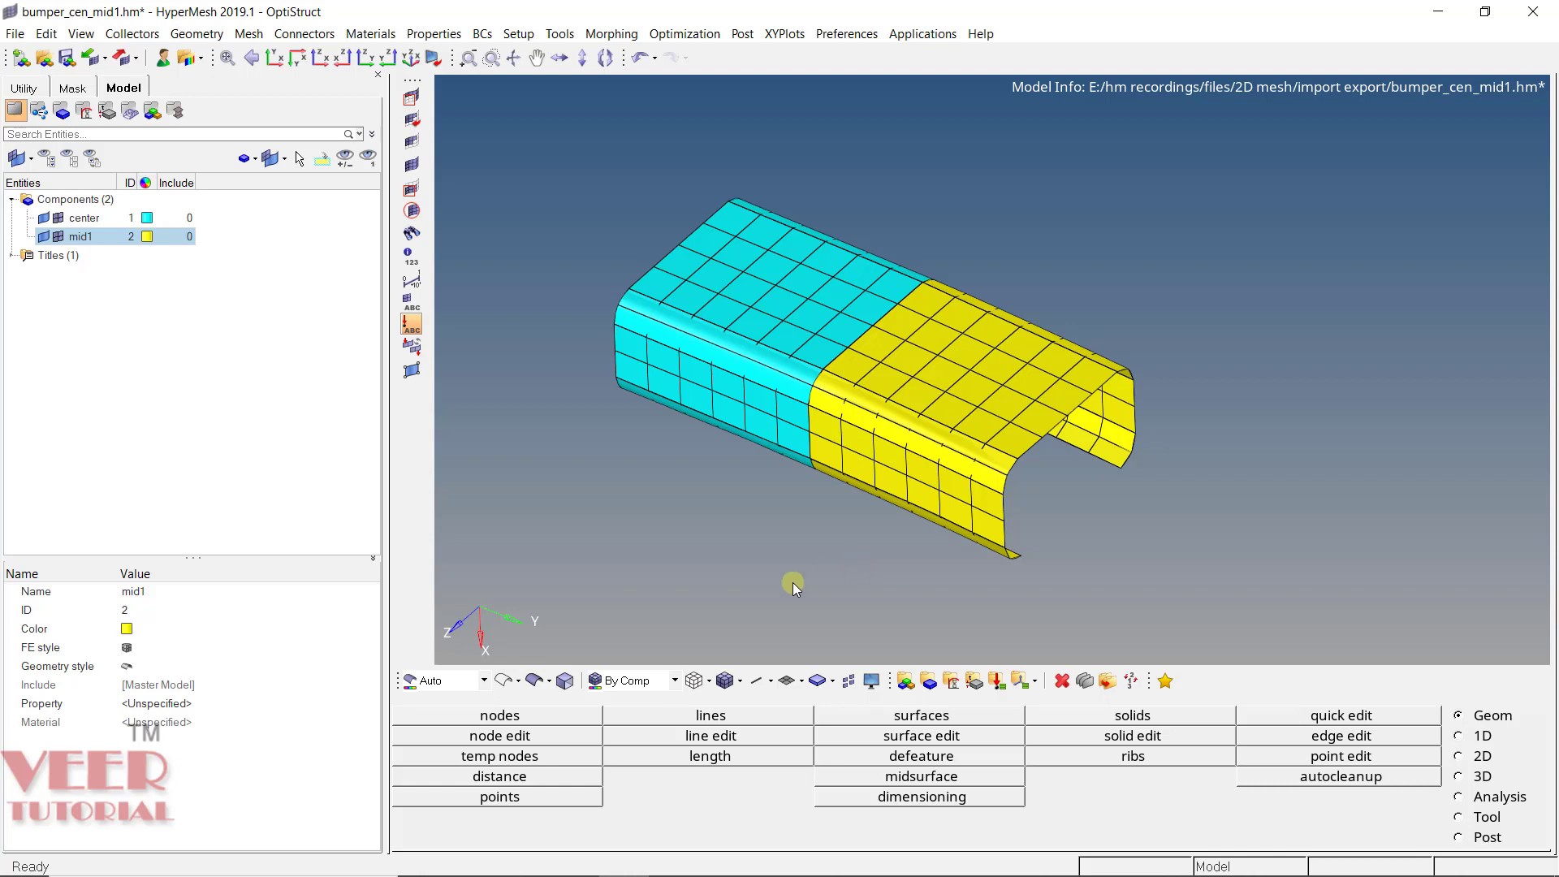
click(21, 62)
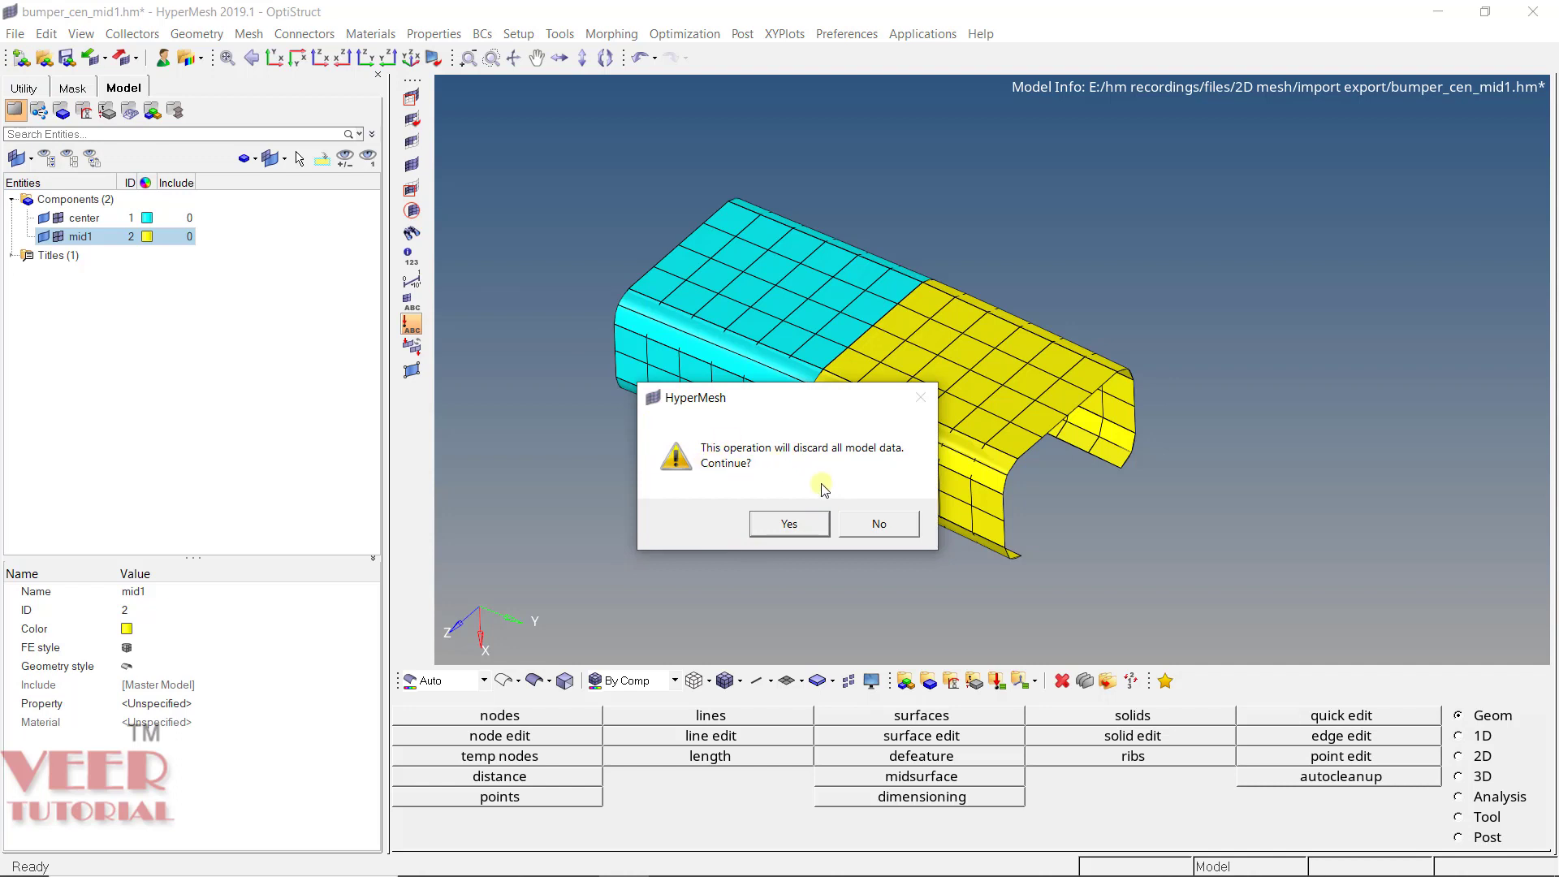
click(790, 523)
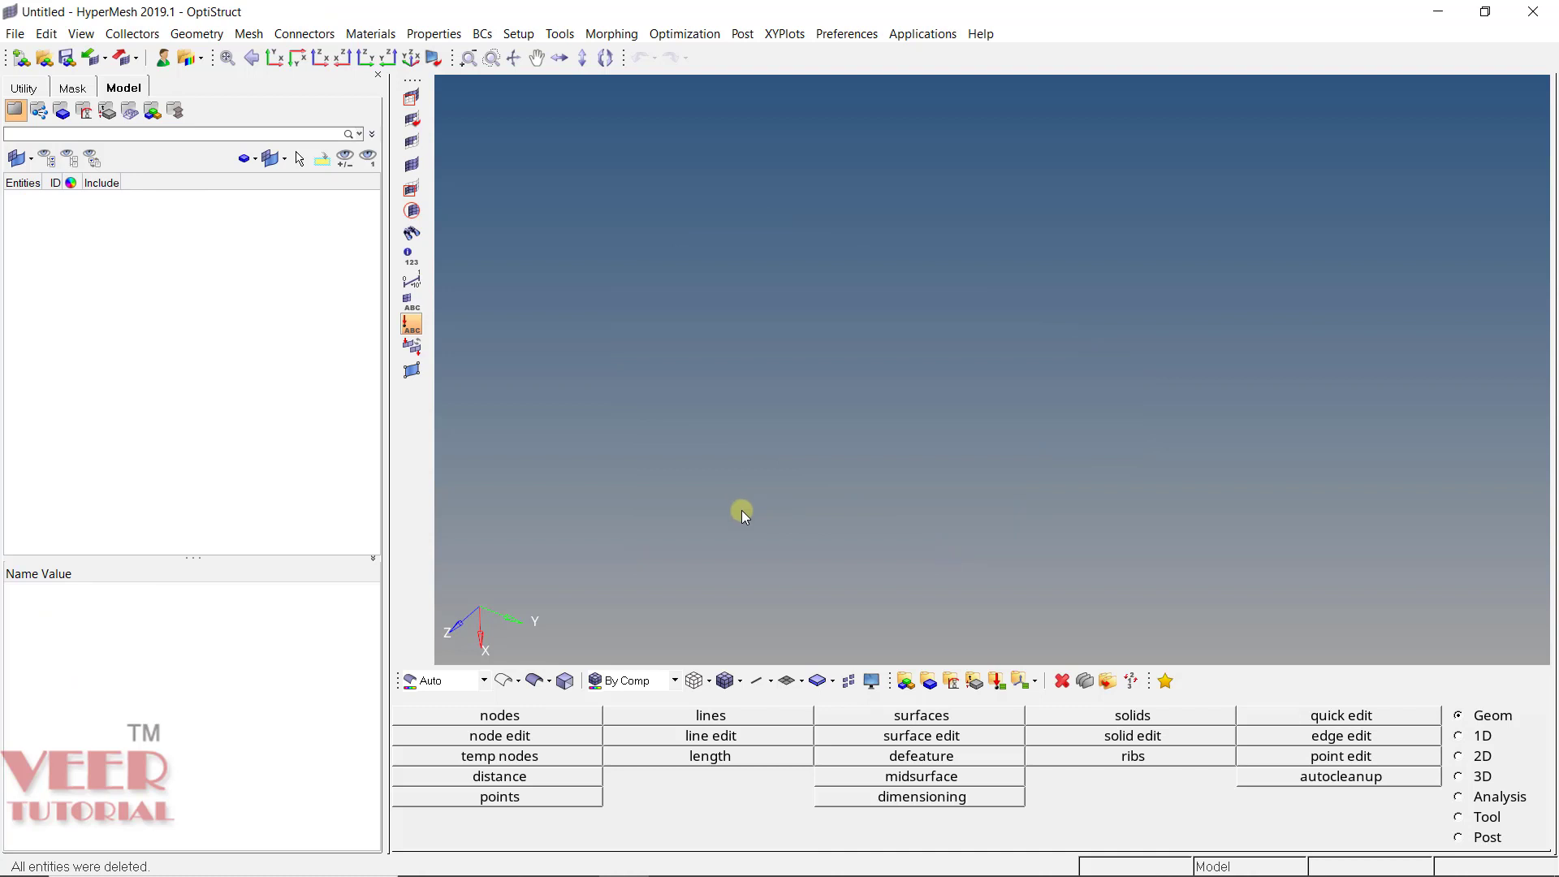
Open the bumper_cen_mid1 model again in the empty session.
click(19, 36)
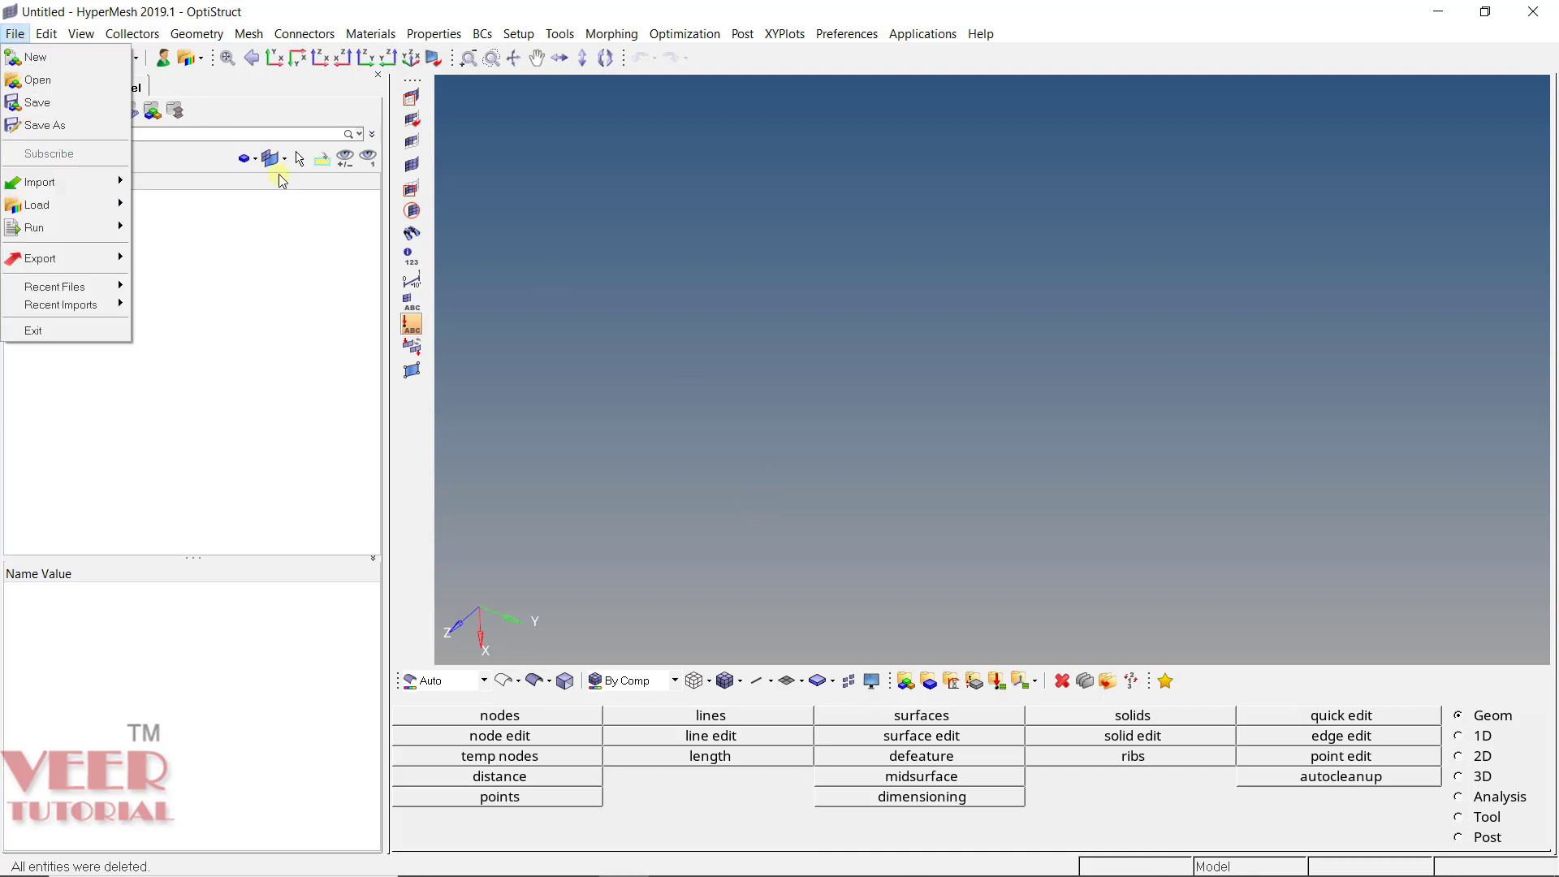
click(336, 430)
click(48, 62)
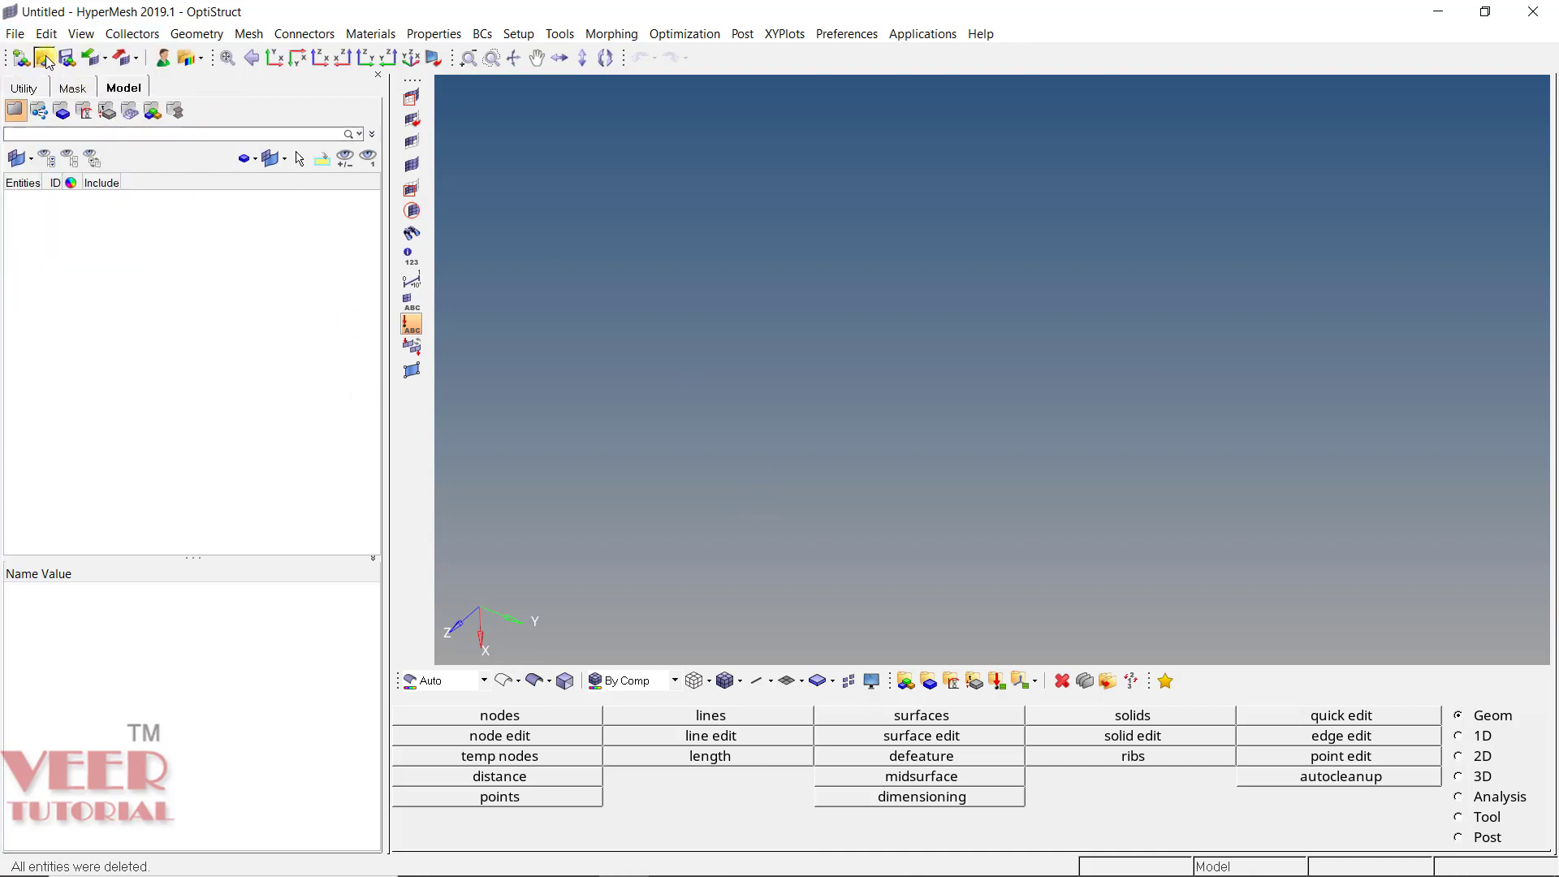
double_click(225, 185)
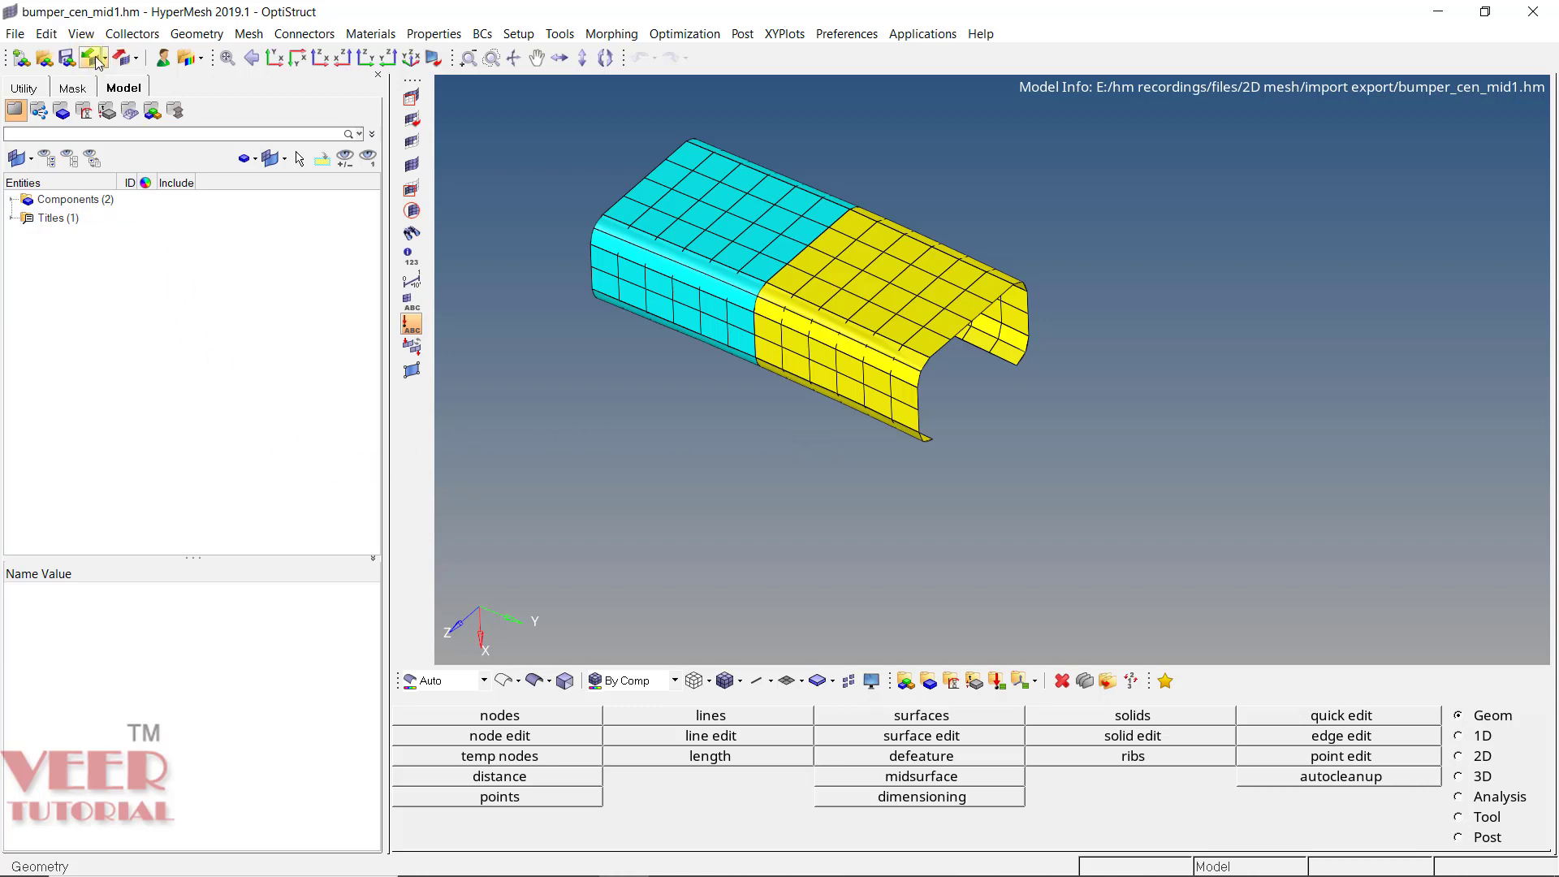
Set up a model import and choose bumper_mid.hm from the "import export" folder as its source file.
click(15, 33)
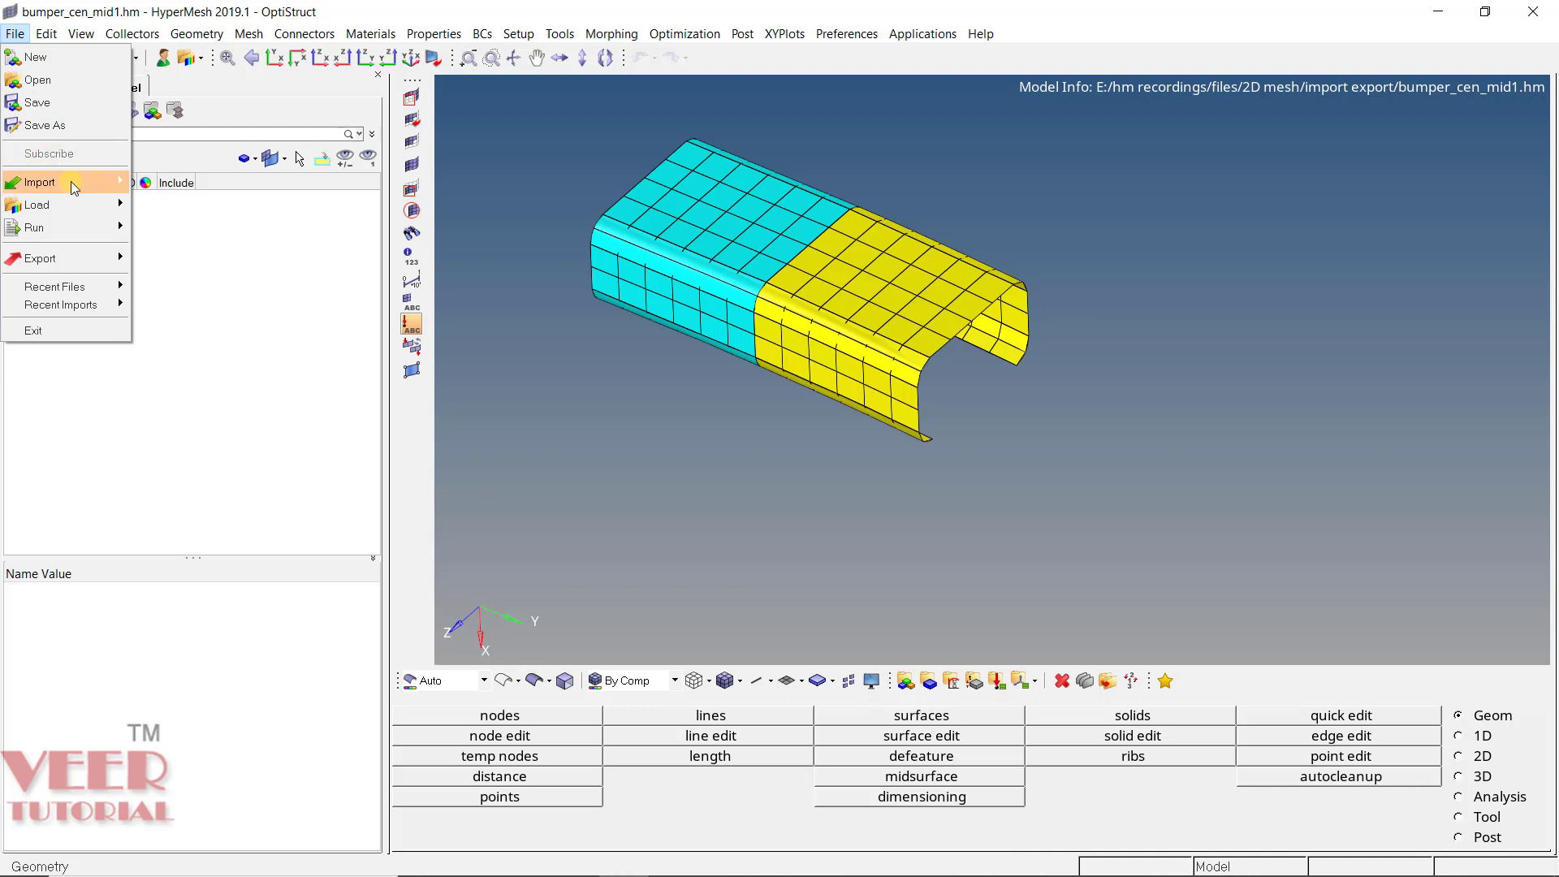
mouse_move(70, 182)
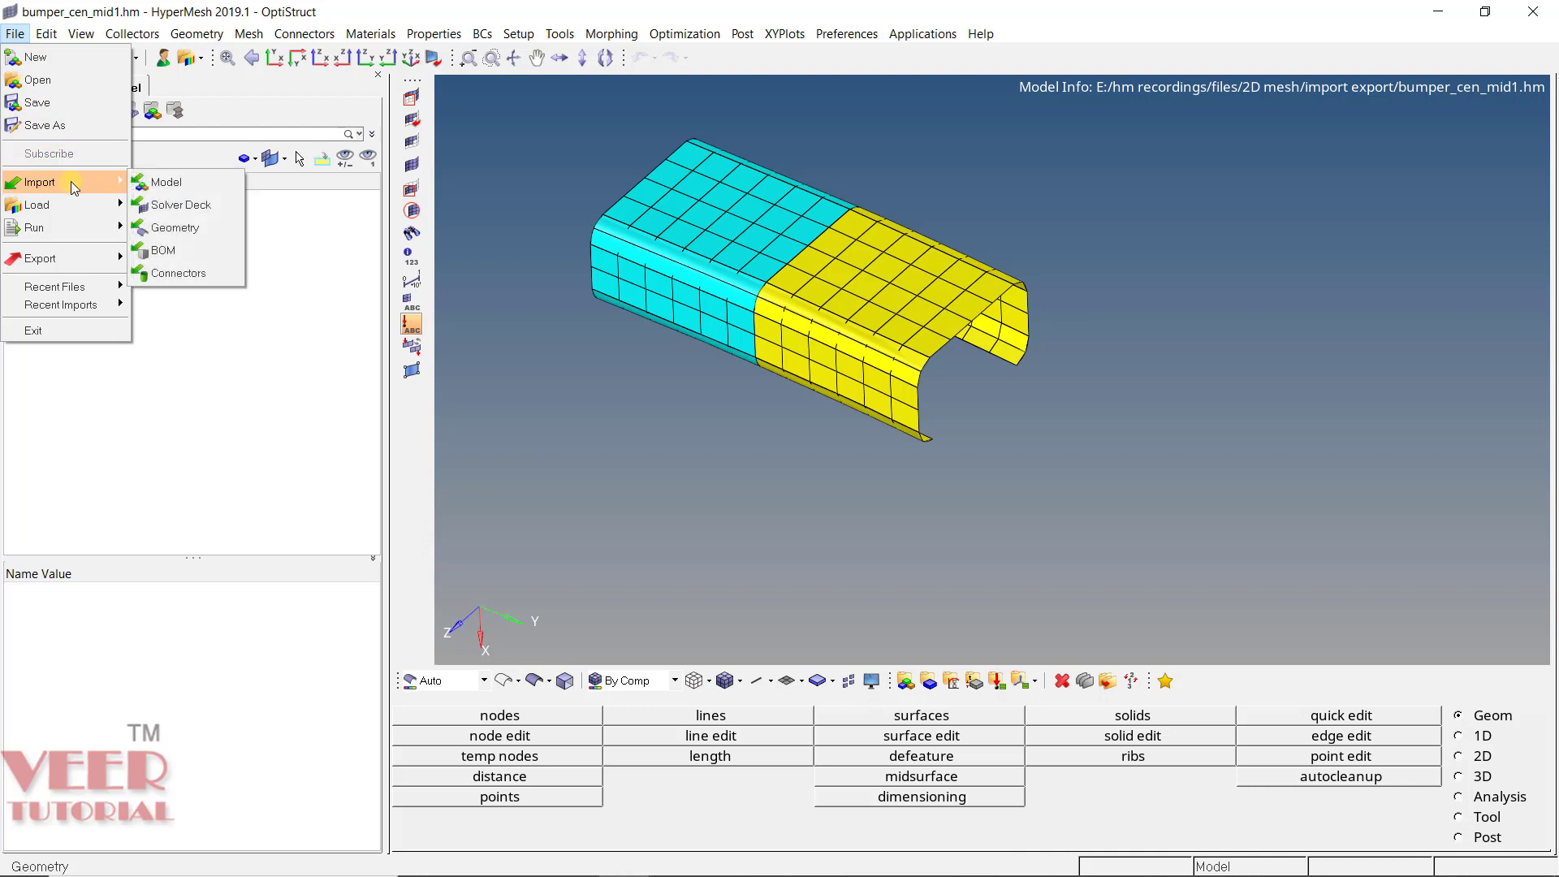
click(139, 374)
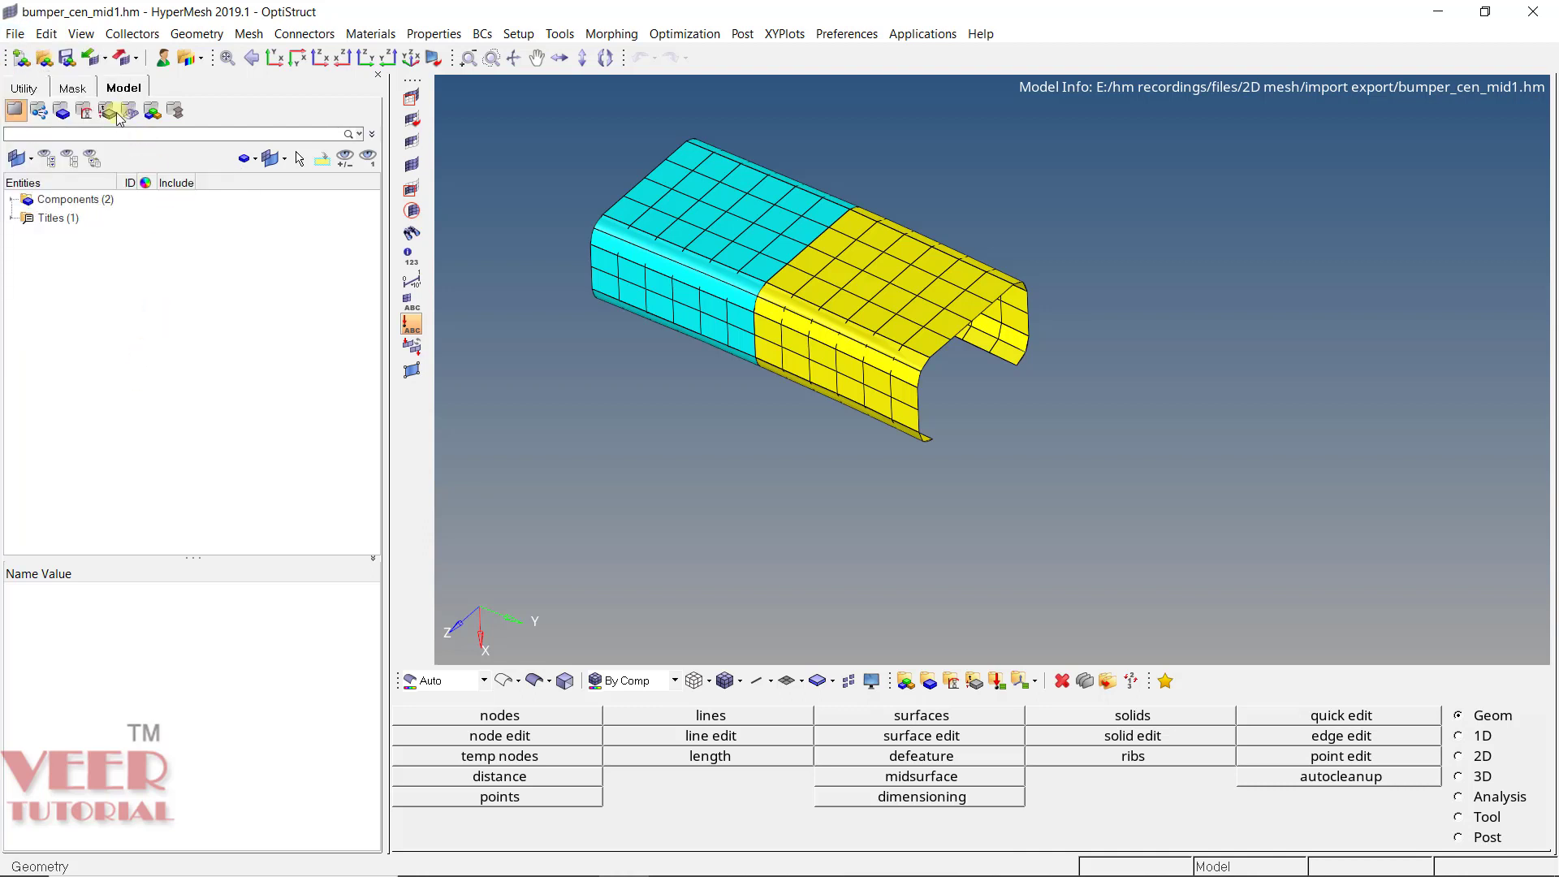
click(107, 62)
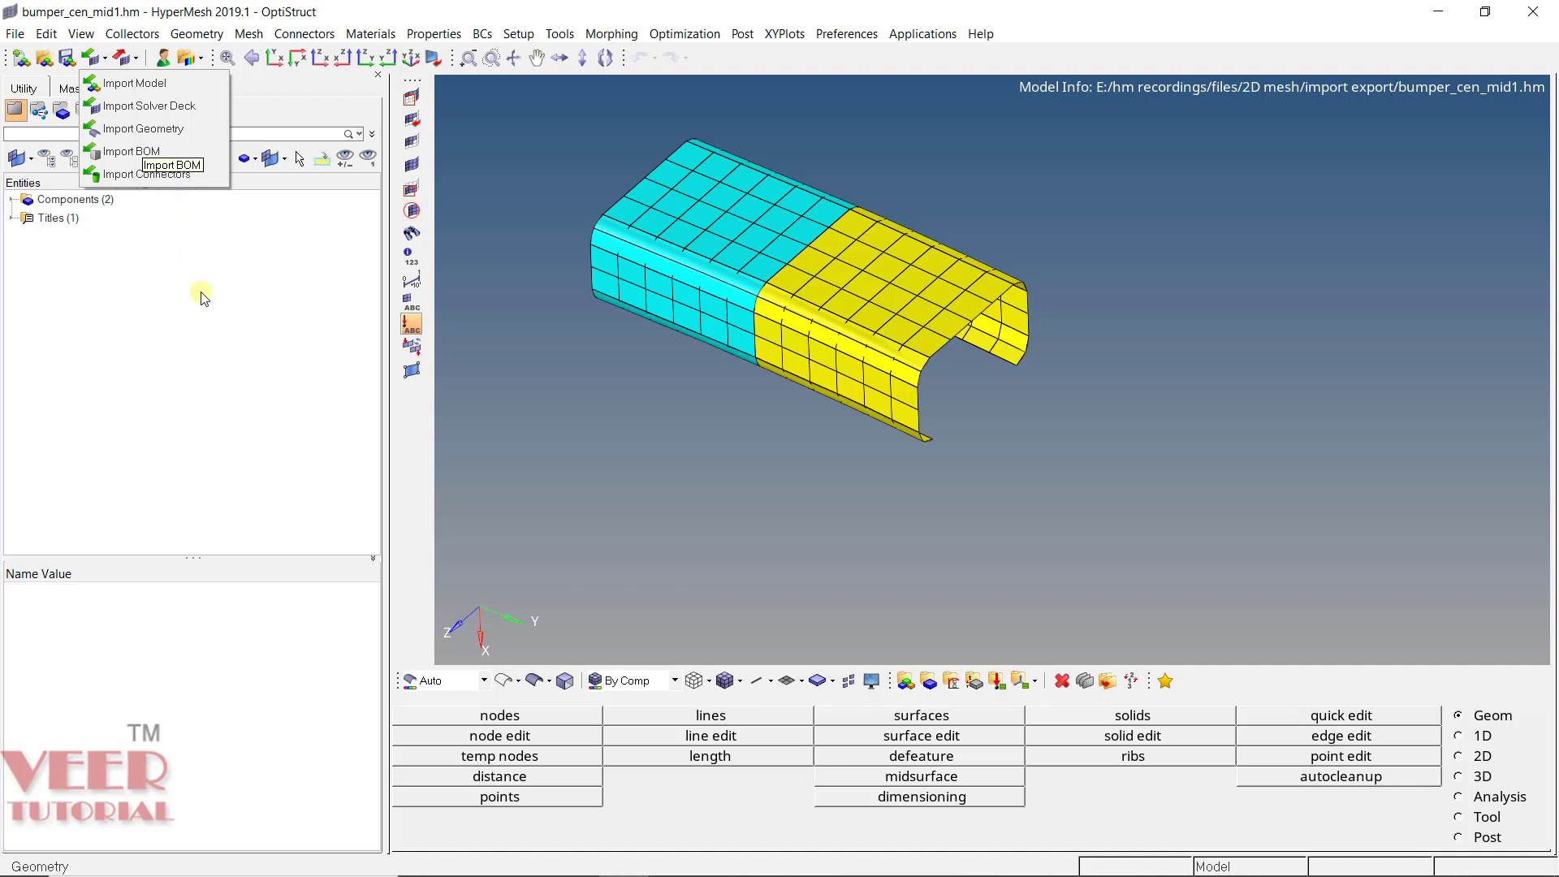
click(142, 85)
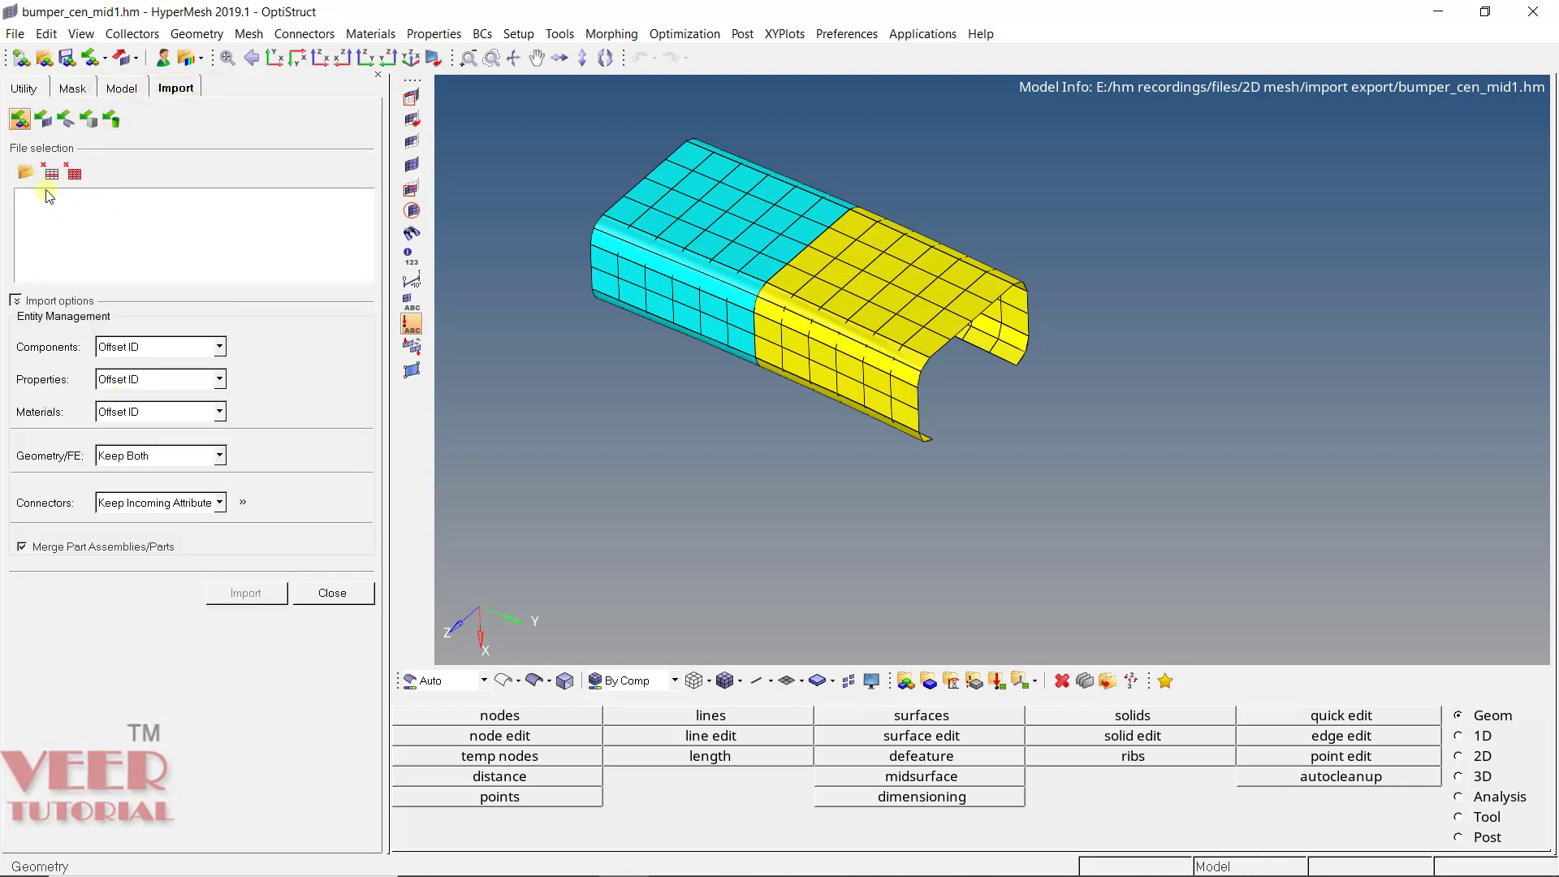
click(27, 172)
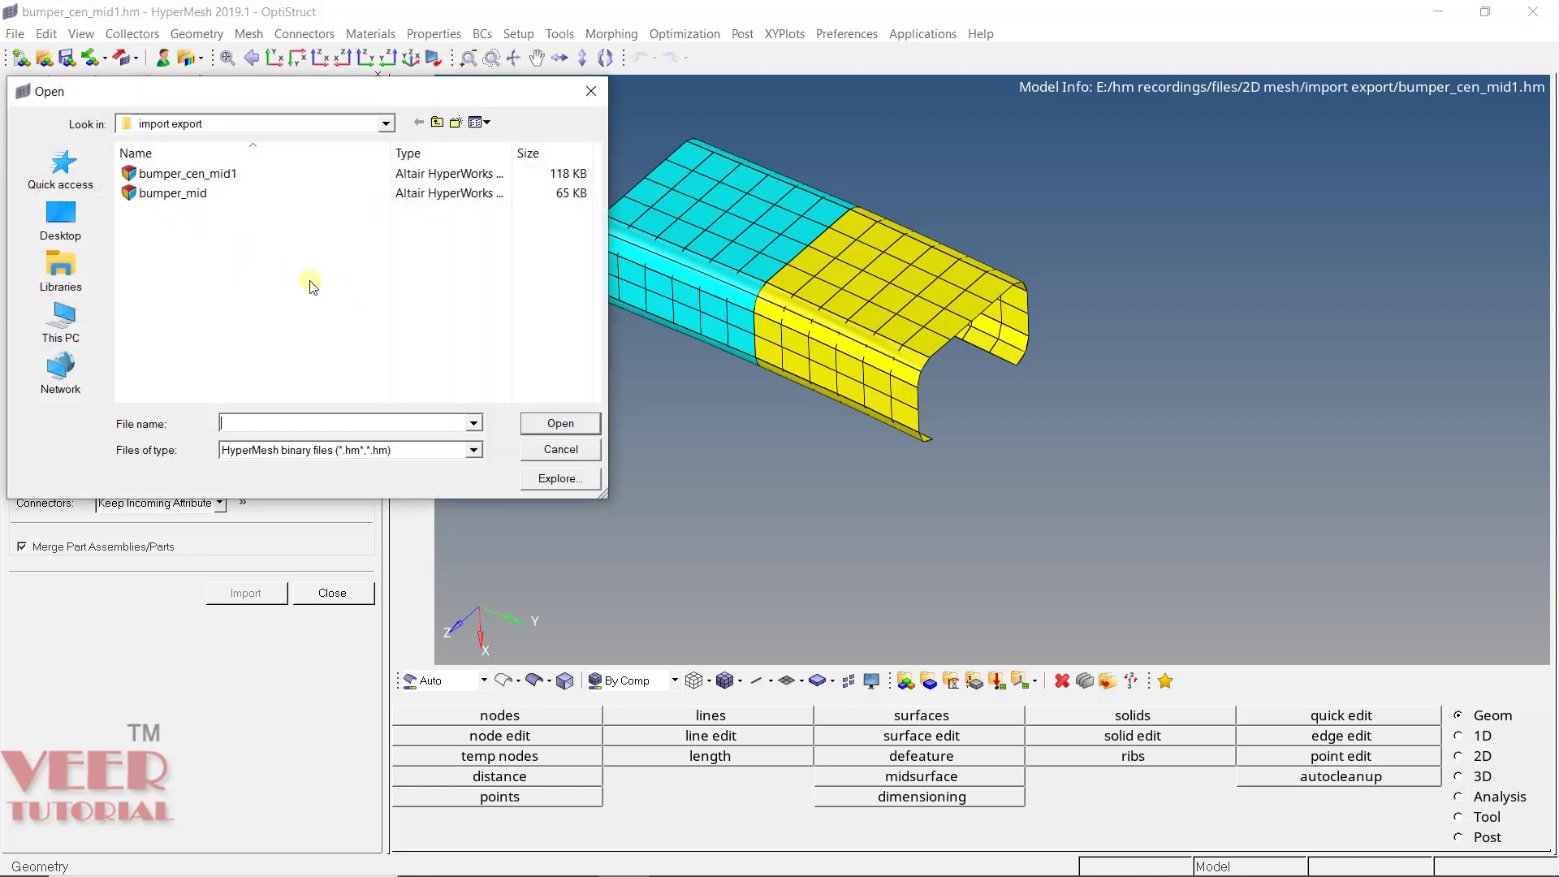
click(191, 196)
click(546, 422)
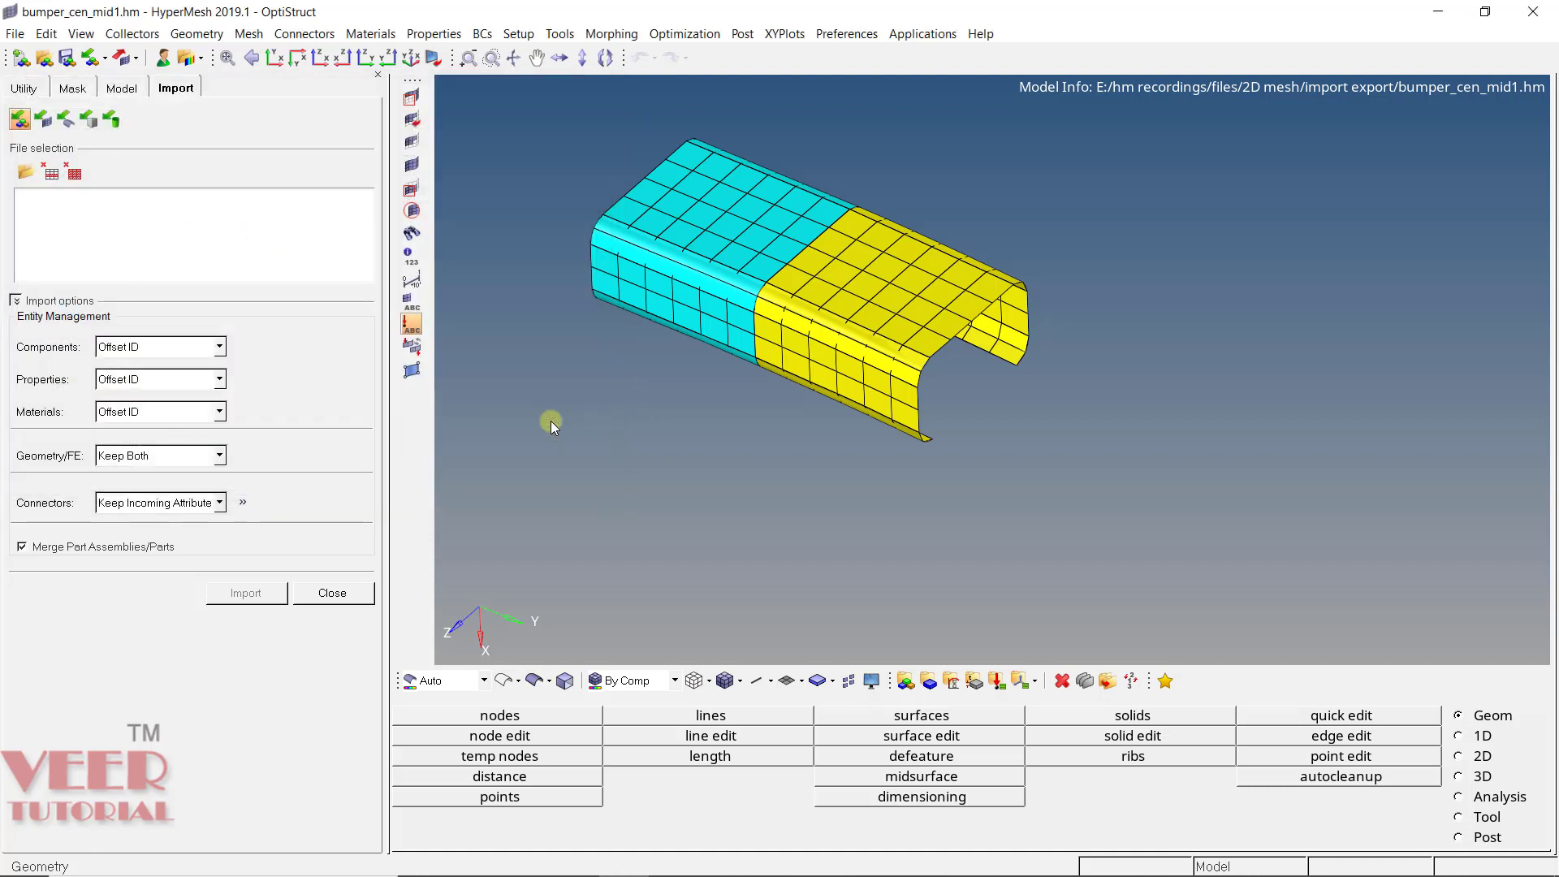
Import the chosen model with Components kept at Offset ID, and close the import settings.
click(172, 348)
click(172, 347)
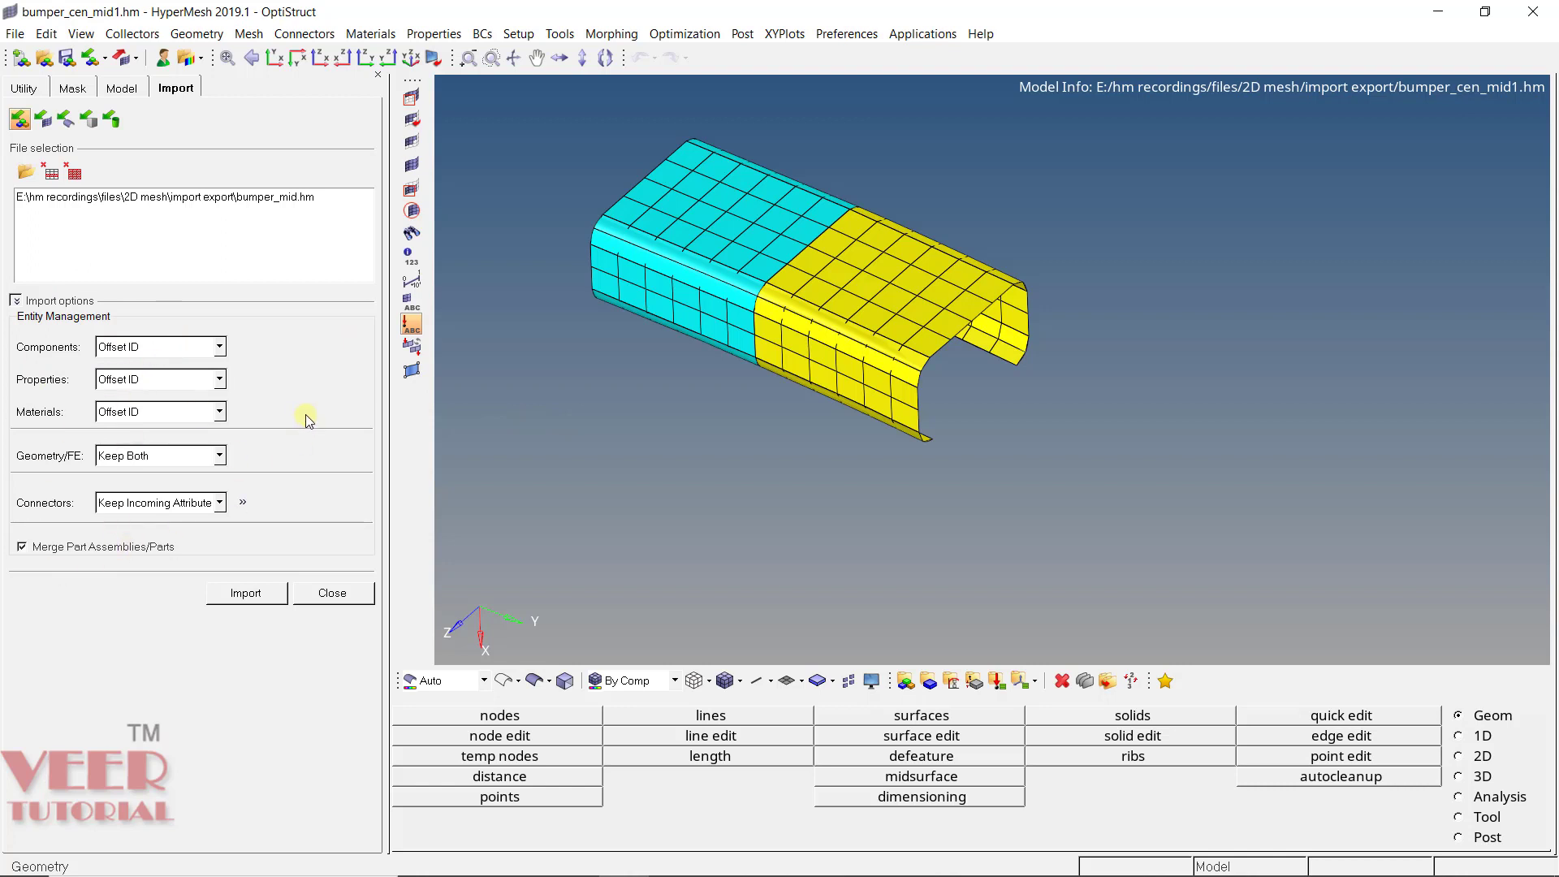
click(247, 594)
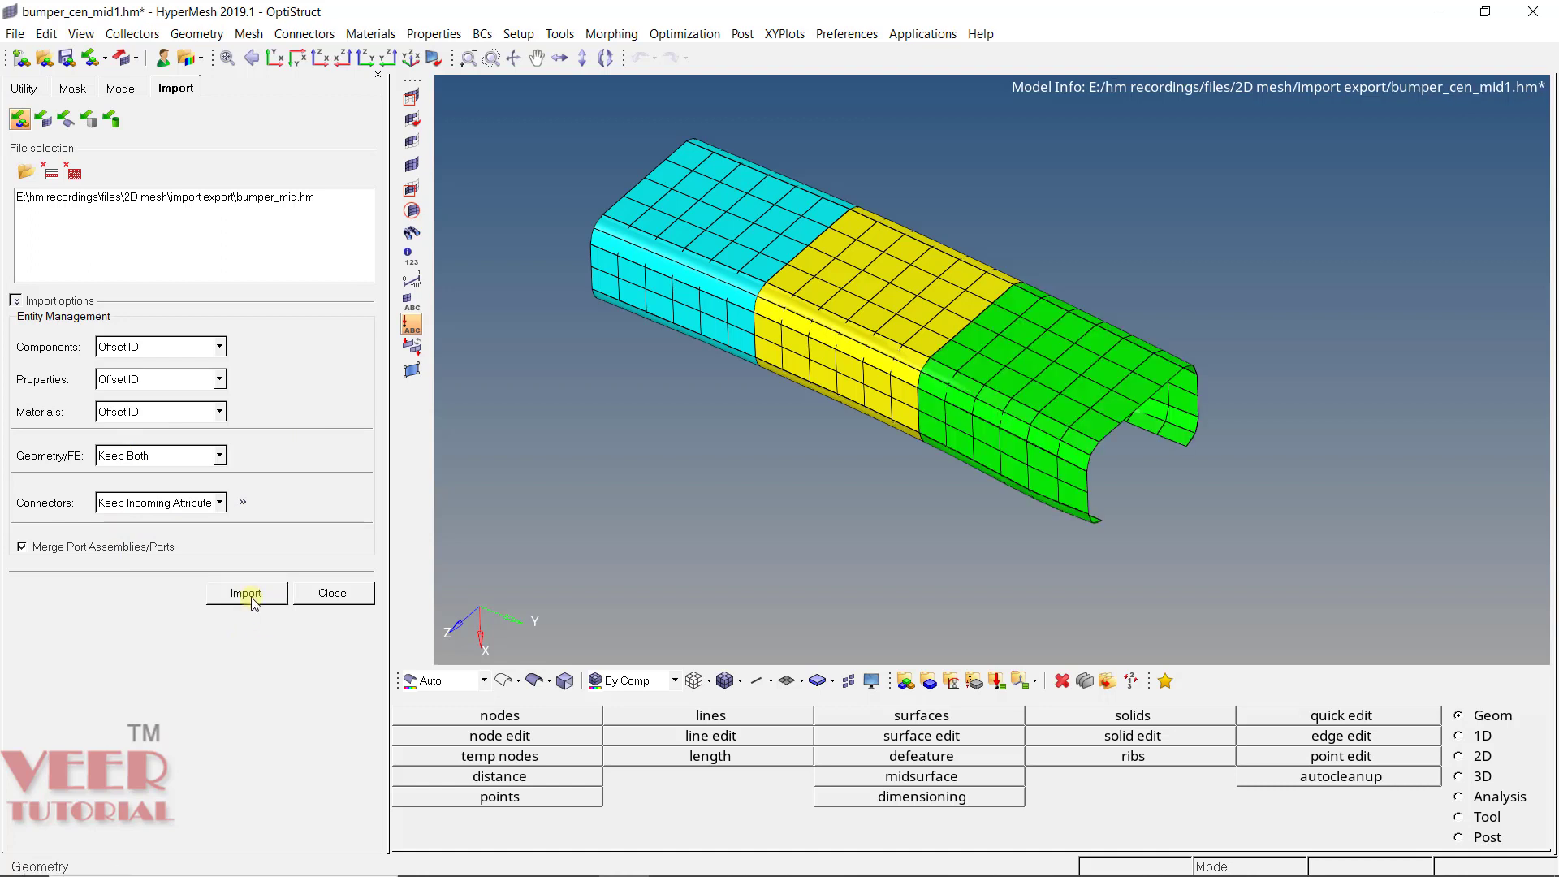
click(325, 596)
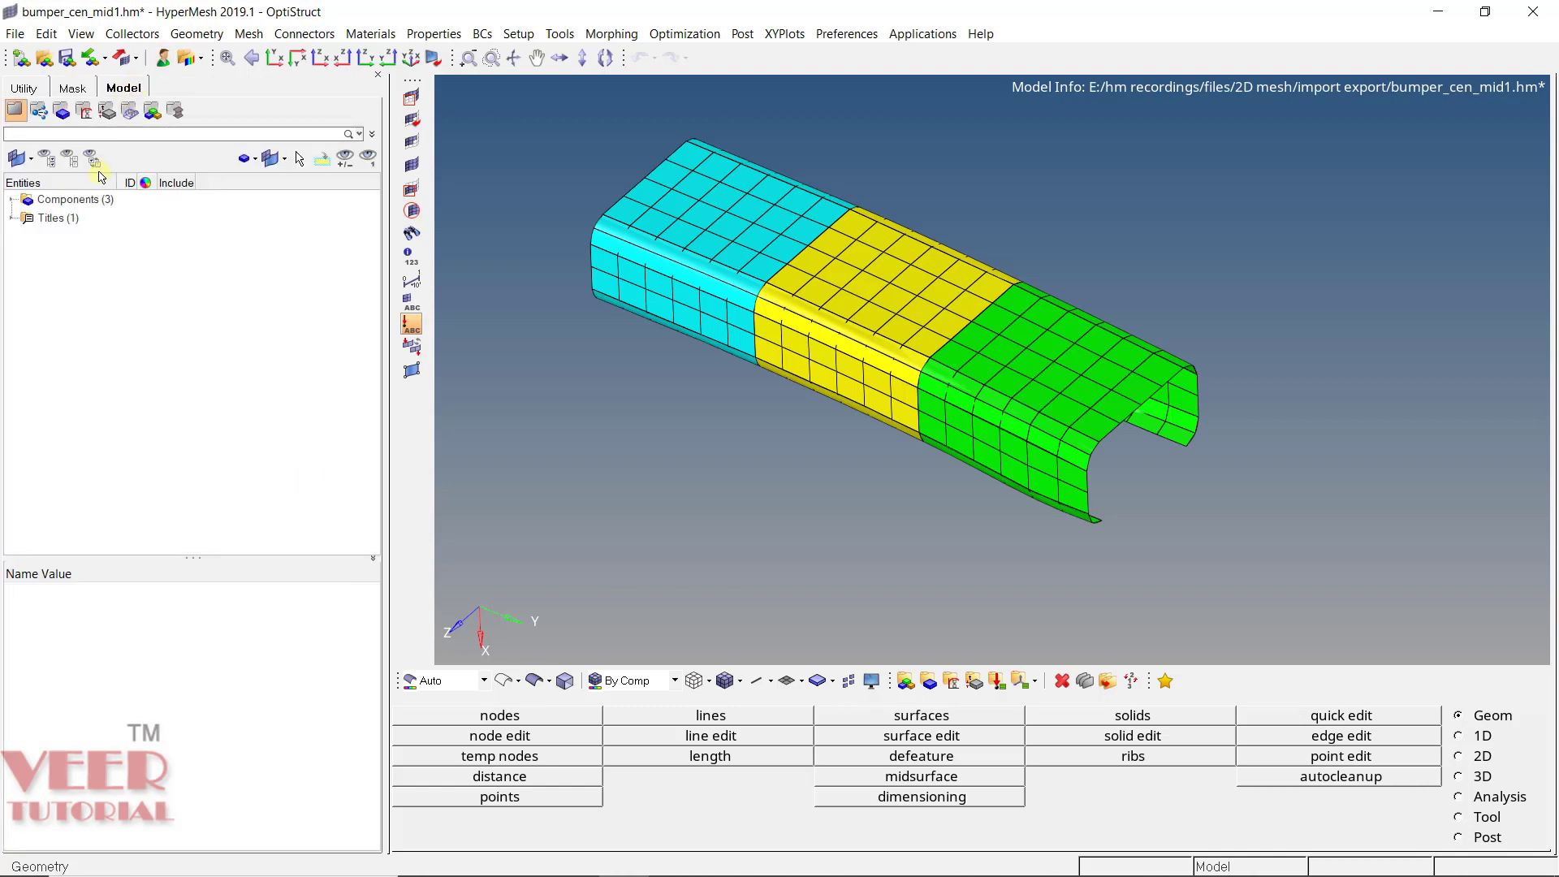
List the model's components and check mid2 by switching its mesh and geometry display off and back on.
double_click(26, 200)
click(81, 255)
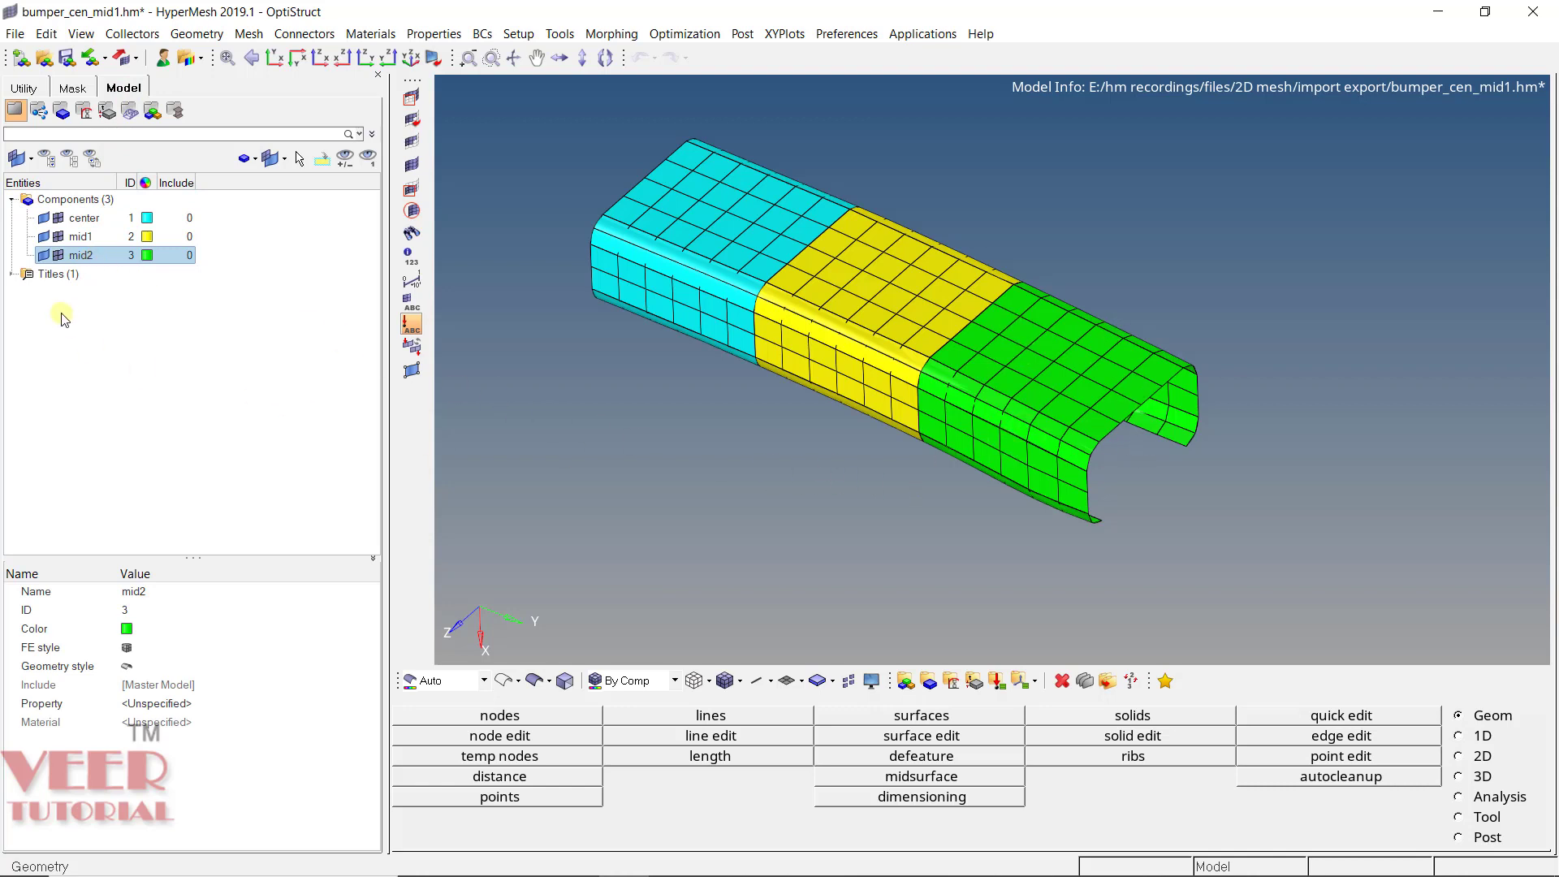
click(104, 324)
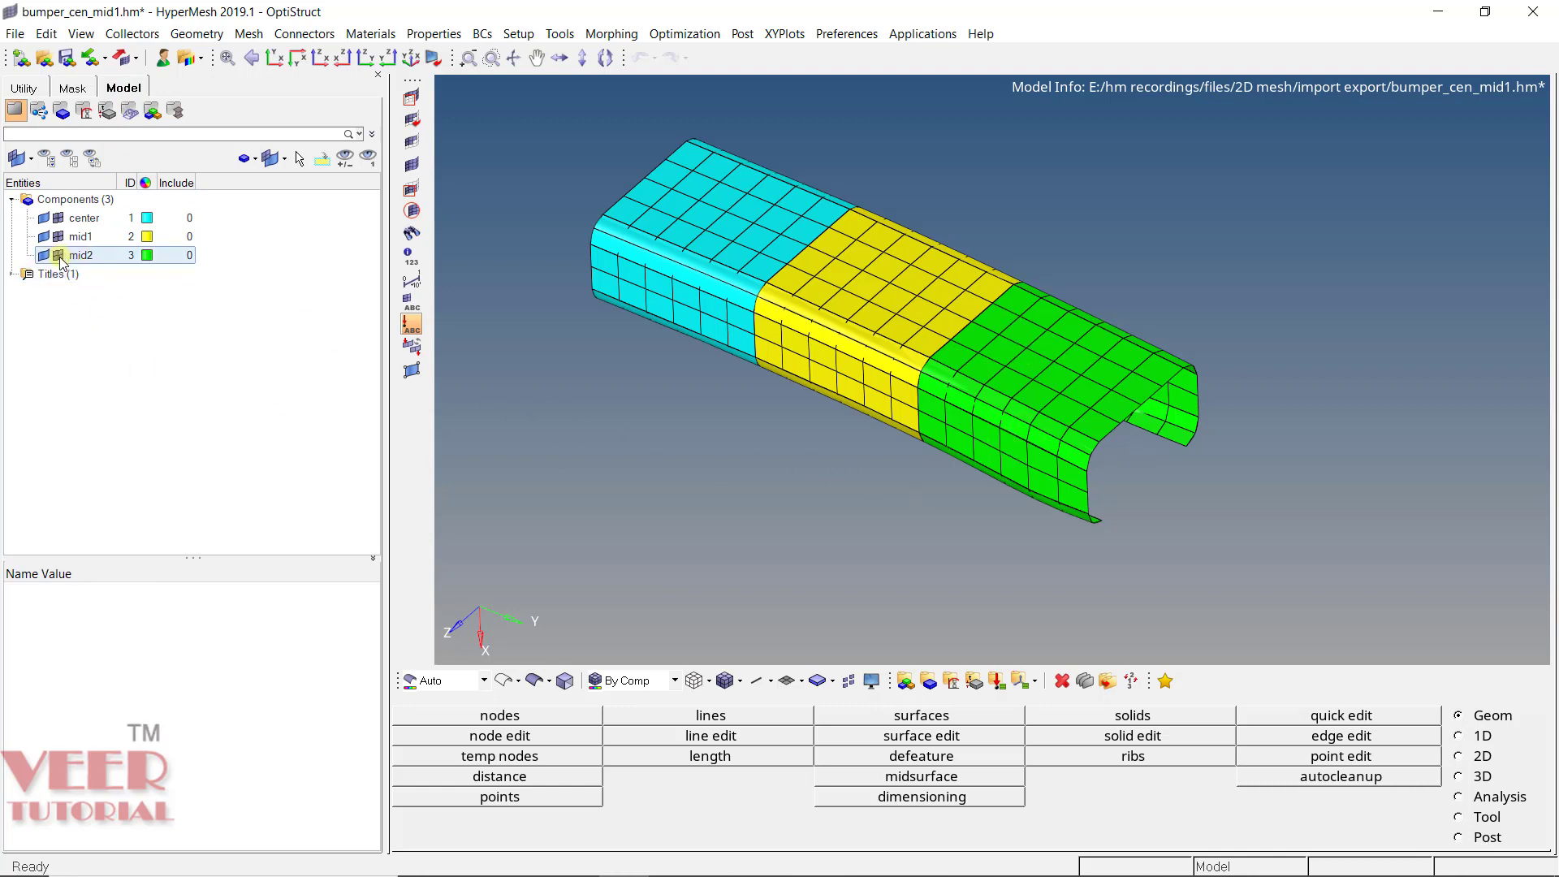
click(59, 256)
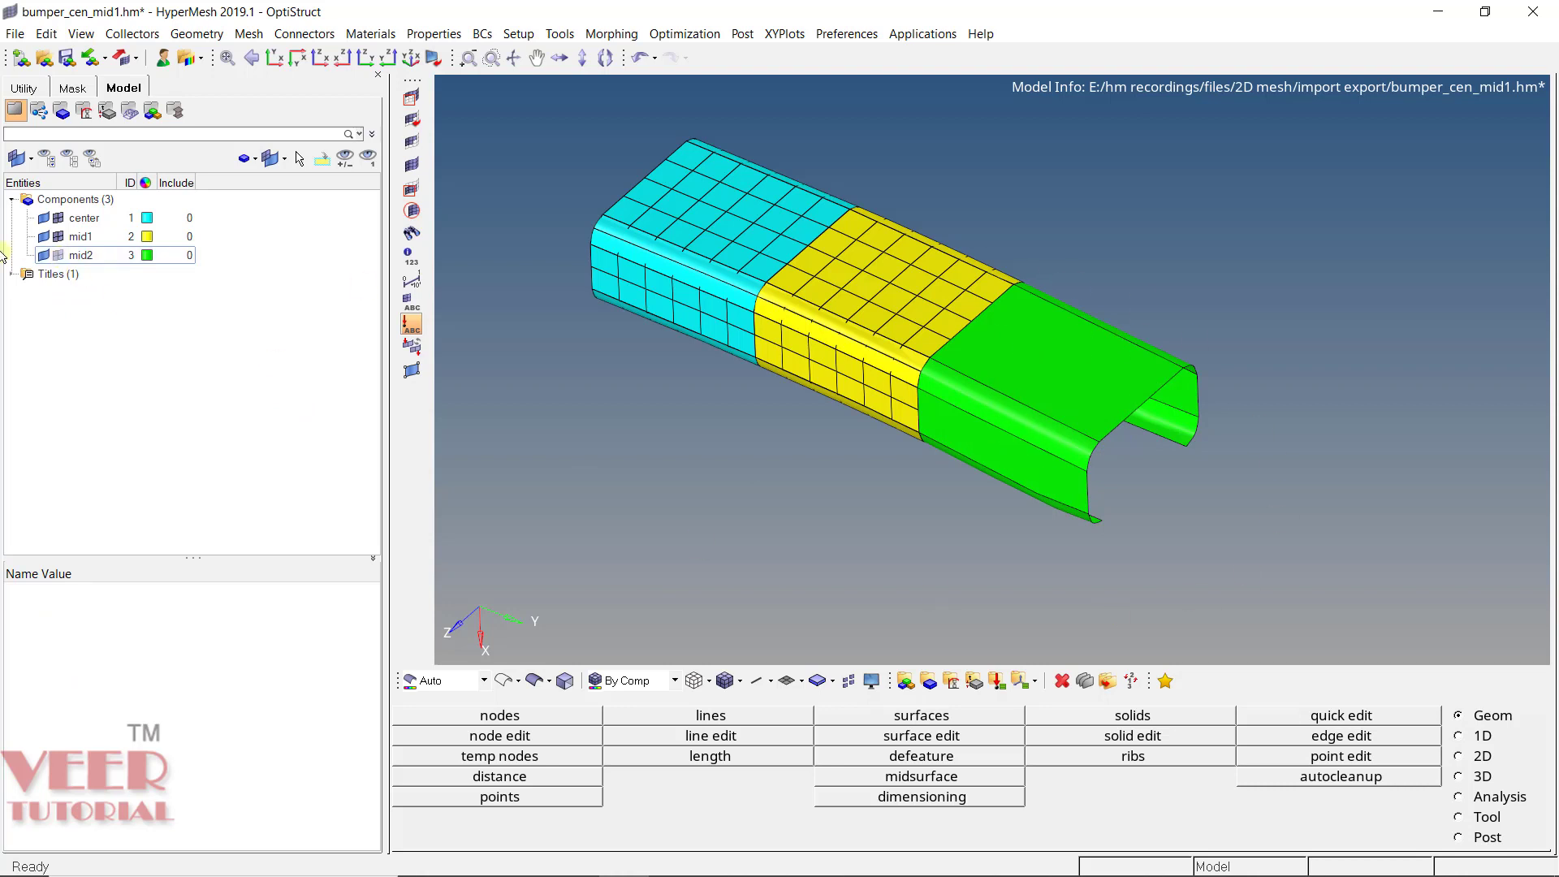
click(44, 256)
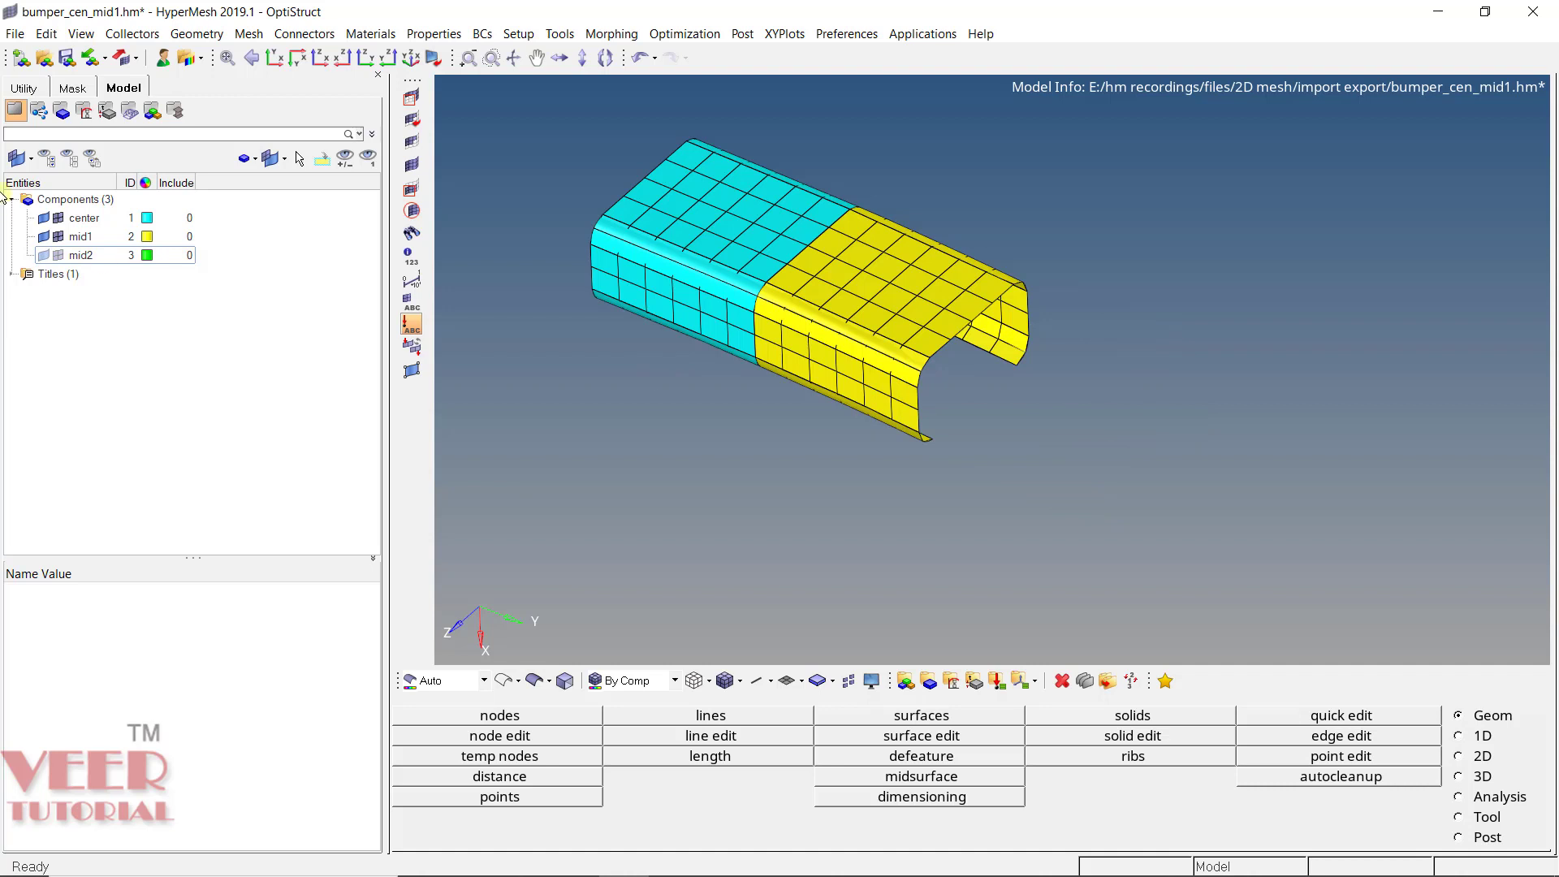
click(58, 257)
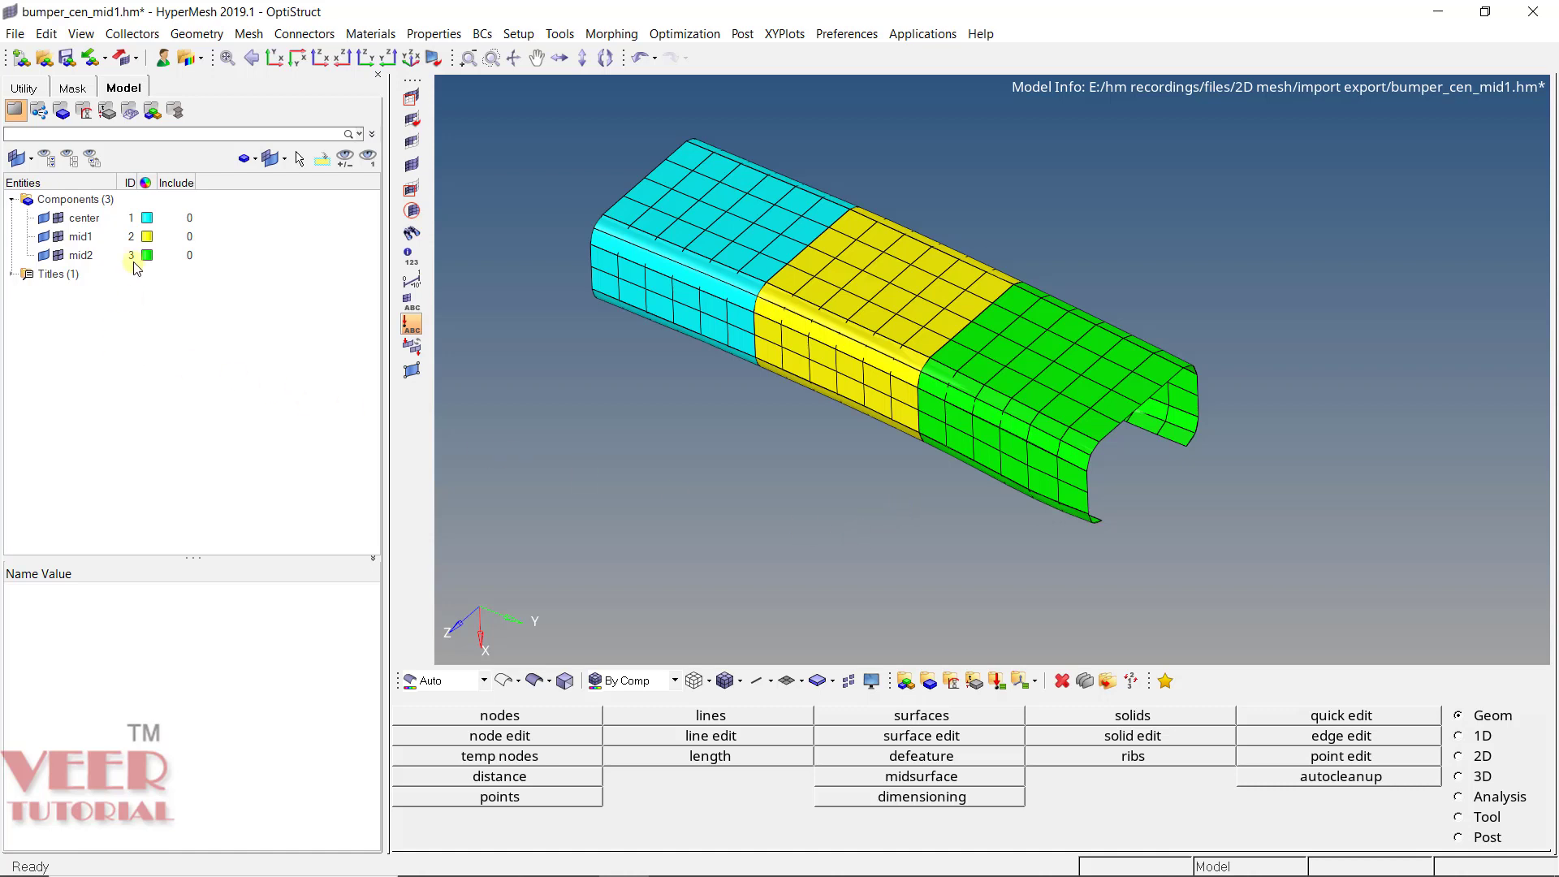
Set up a geometry import and remove all previously listed source files.
click(107, 60)
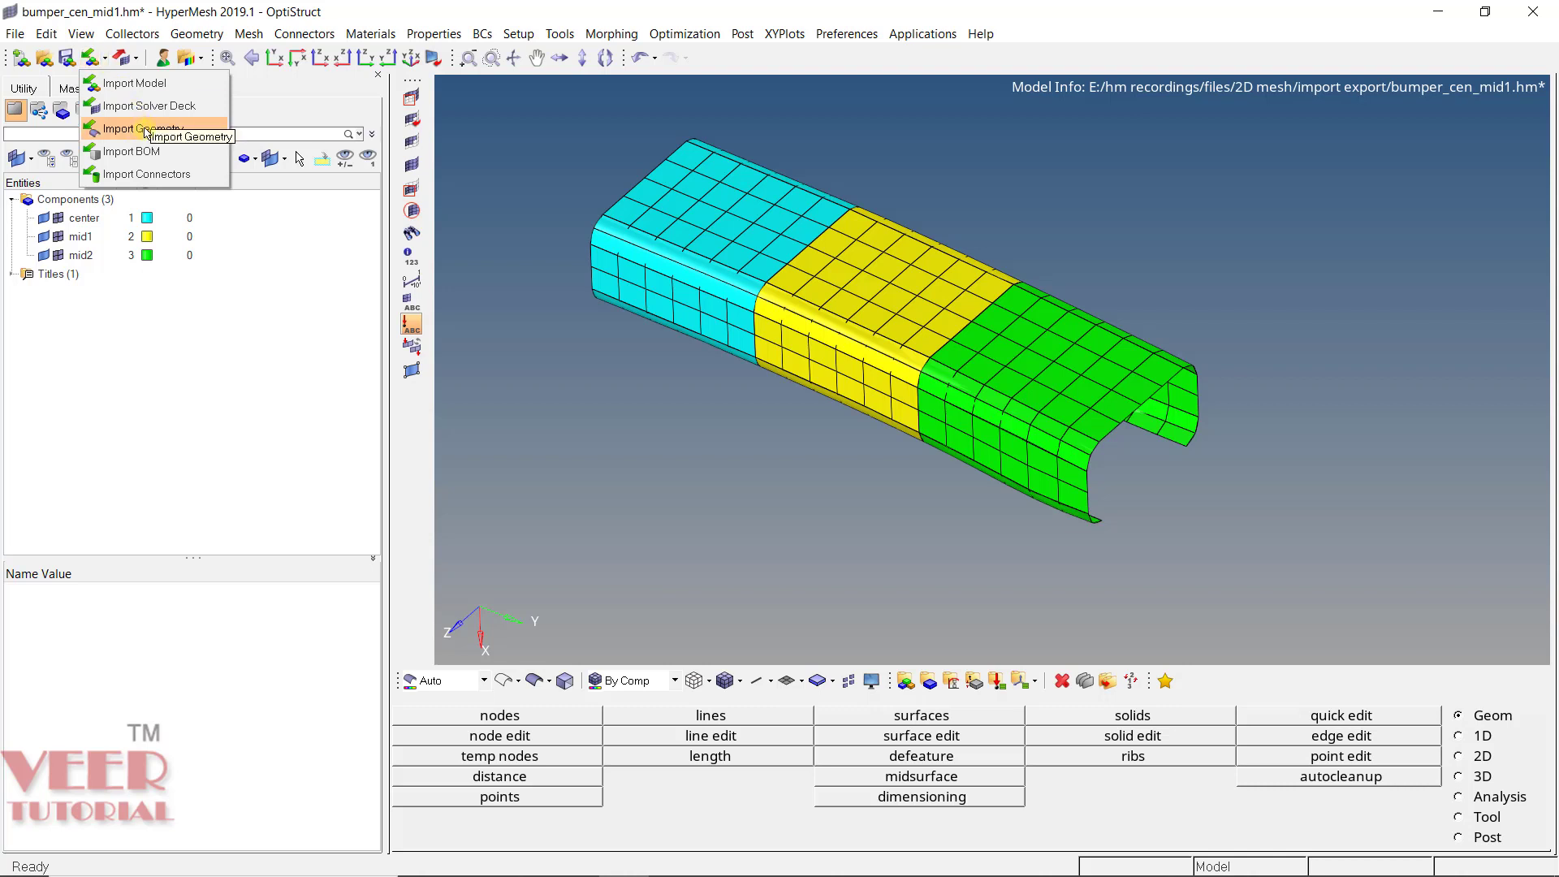
click(144, 130)
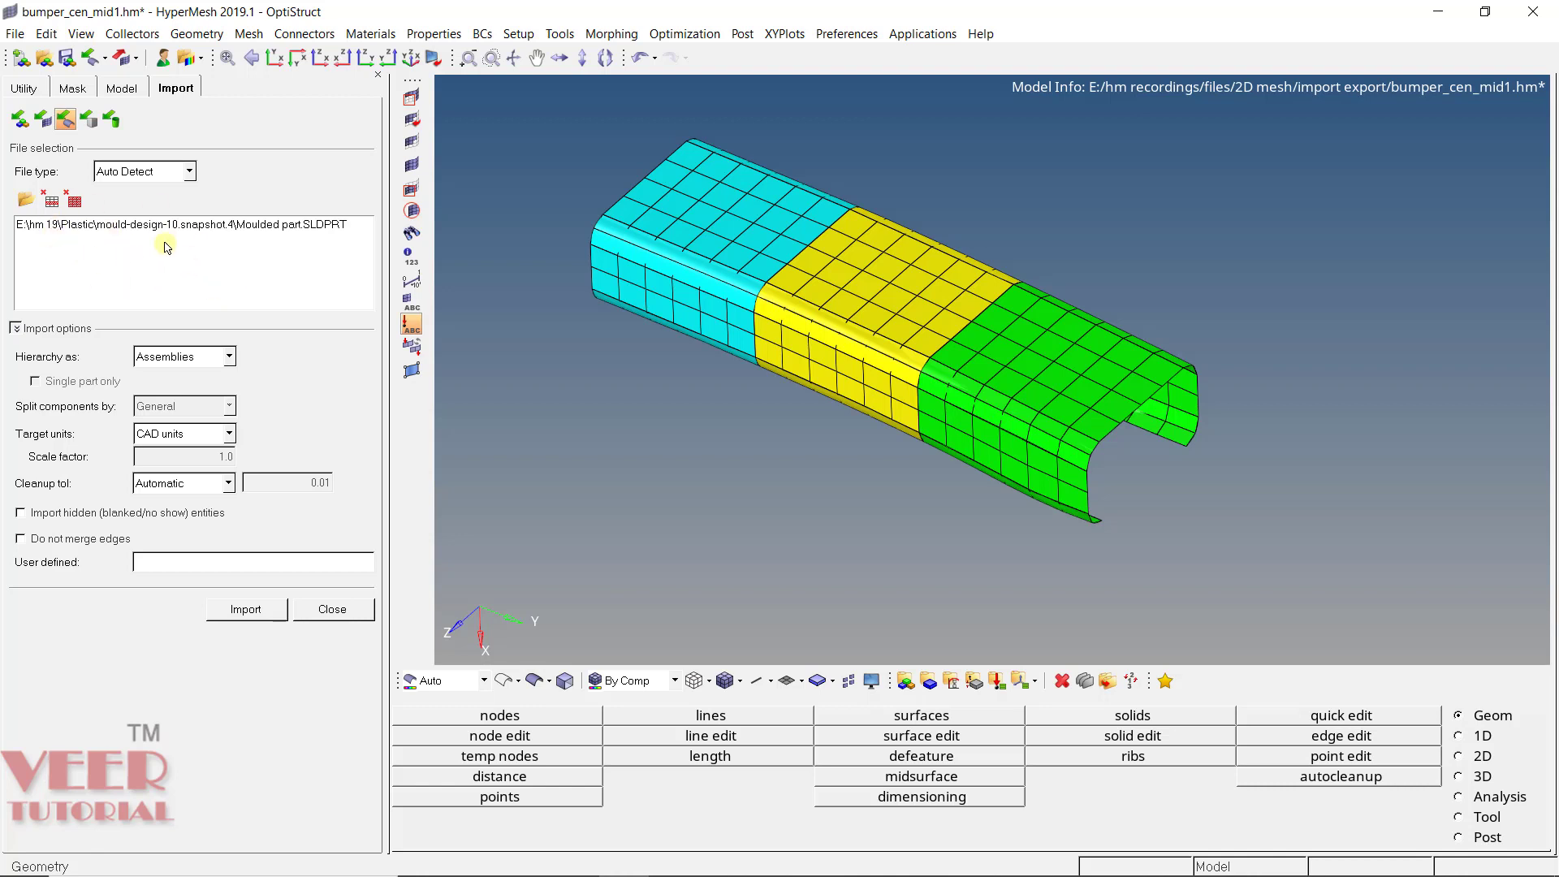
click(73, 201)
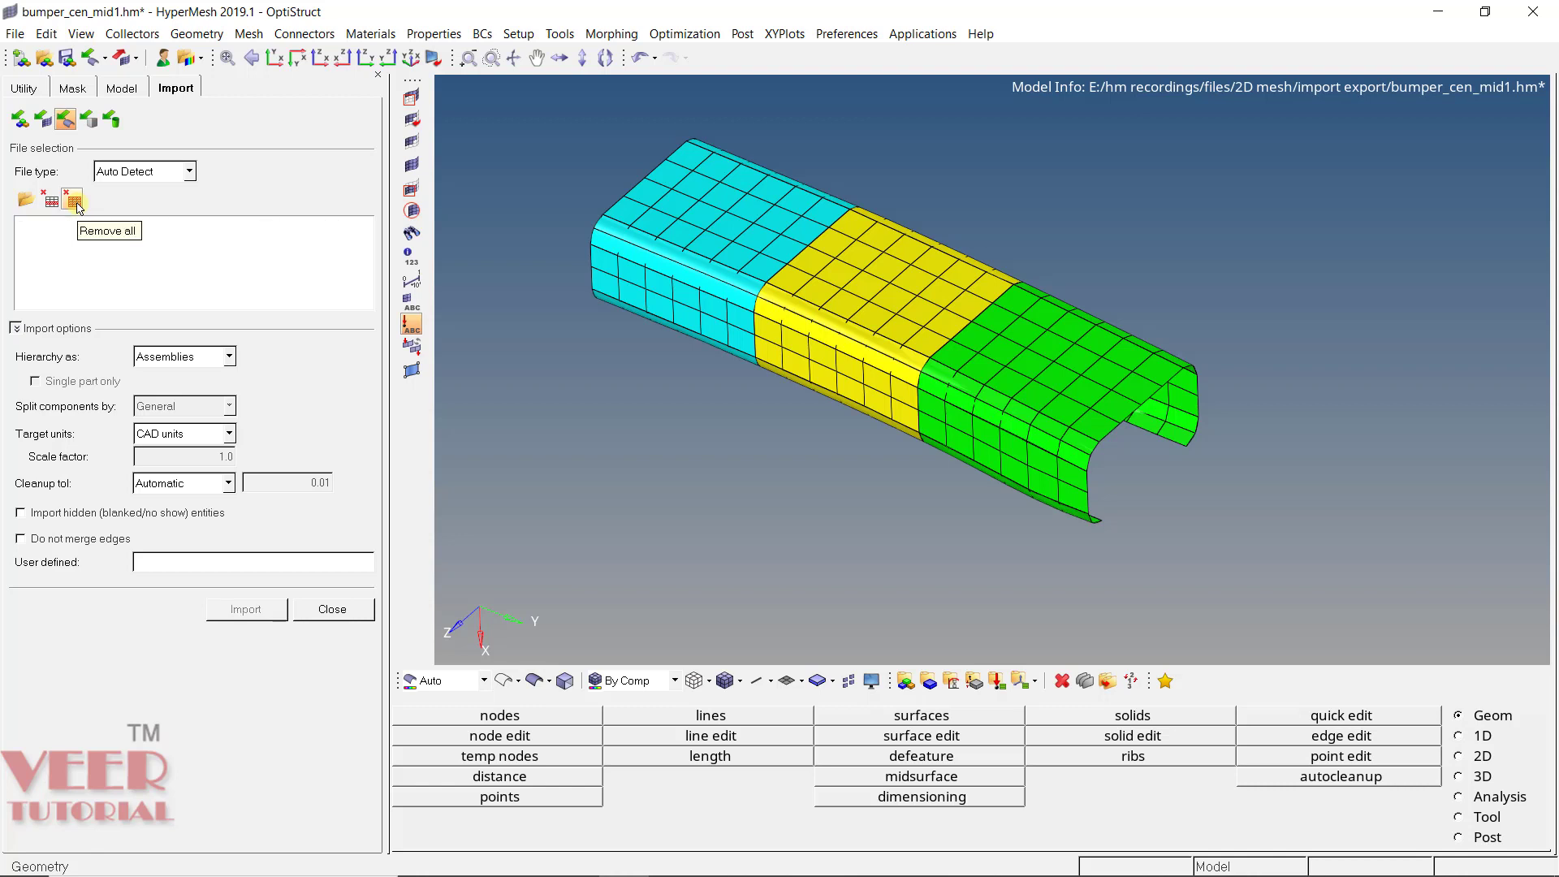
Examine the CAD file types available for the geometry import, from ACIS through VDAFS.
click(159, 178)
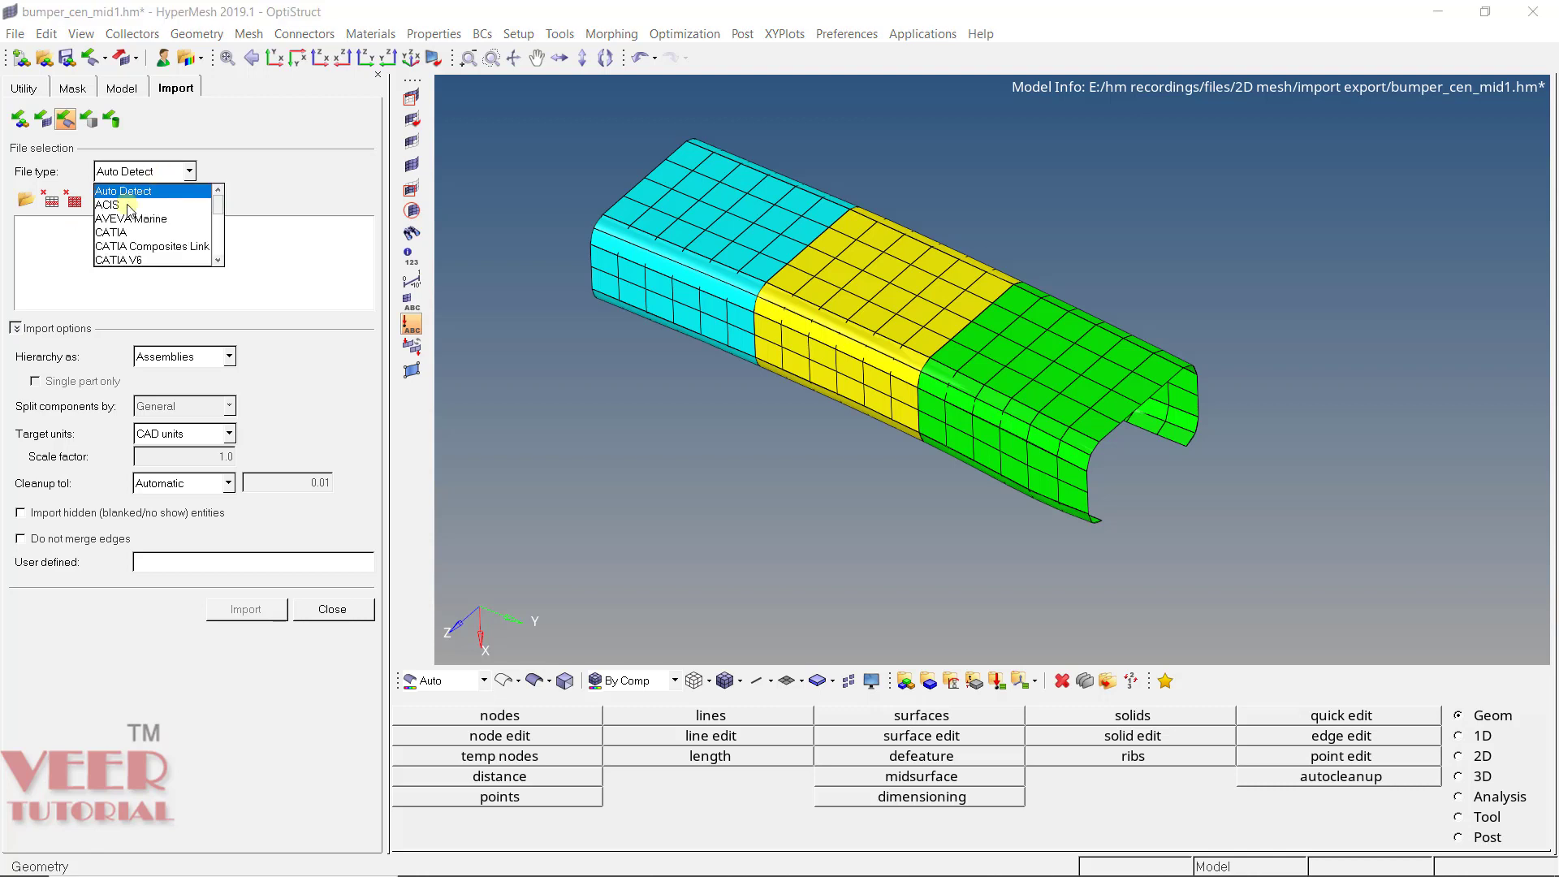
click(218, 260)
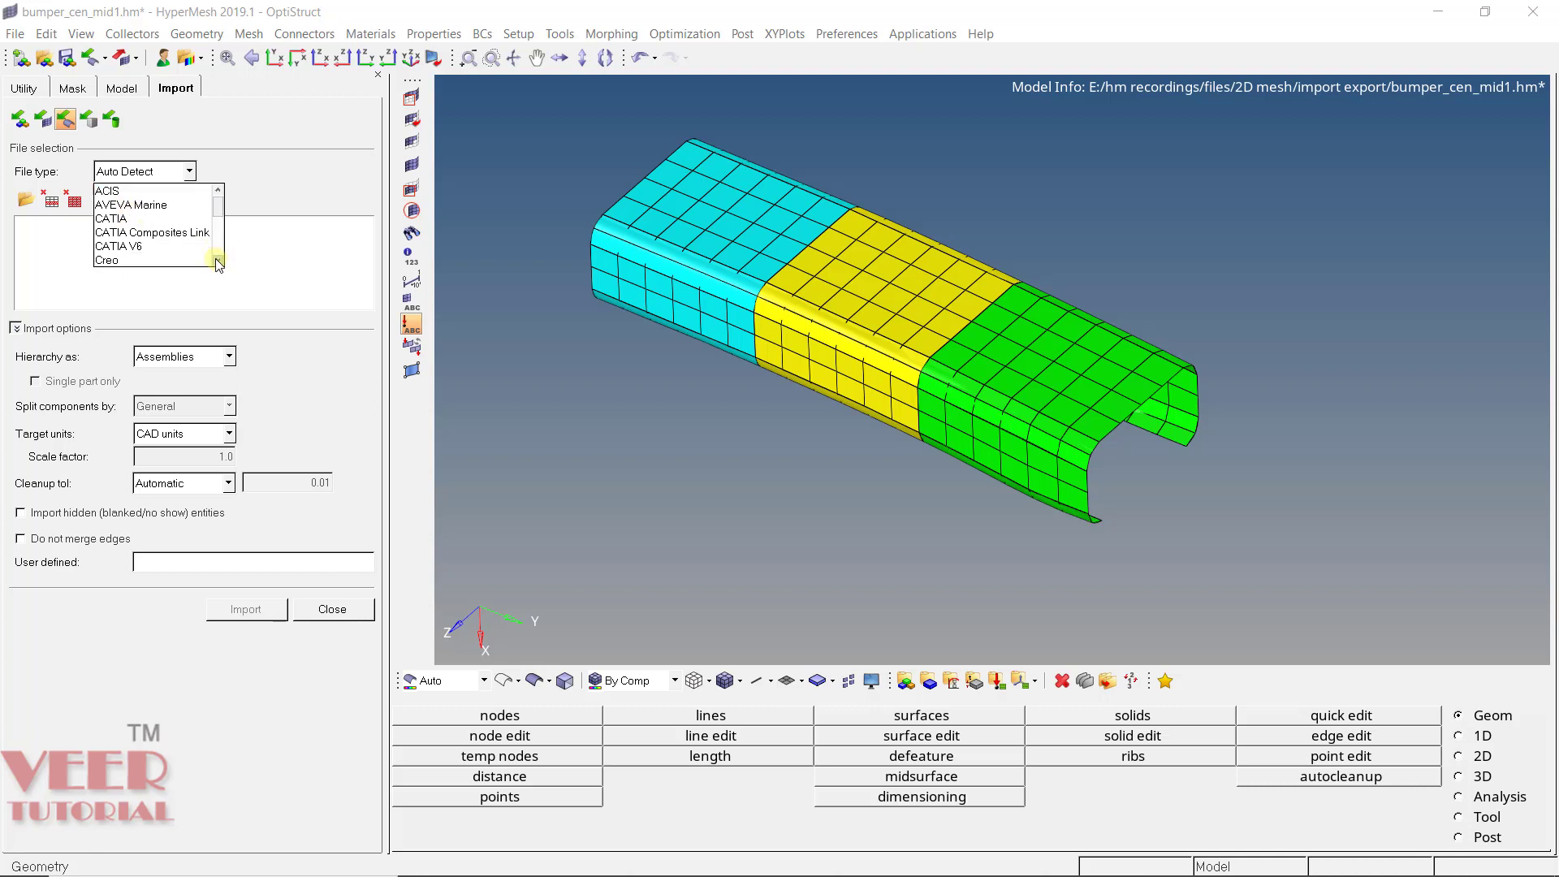
click(218, 261)
click(218, 261)
click(218, 261)
click(218, 260)
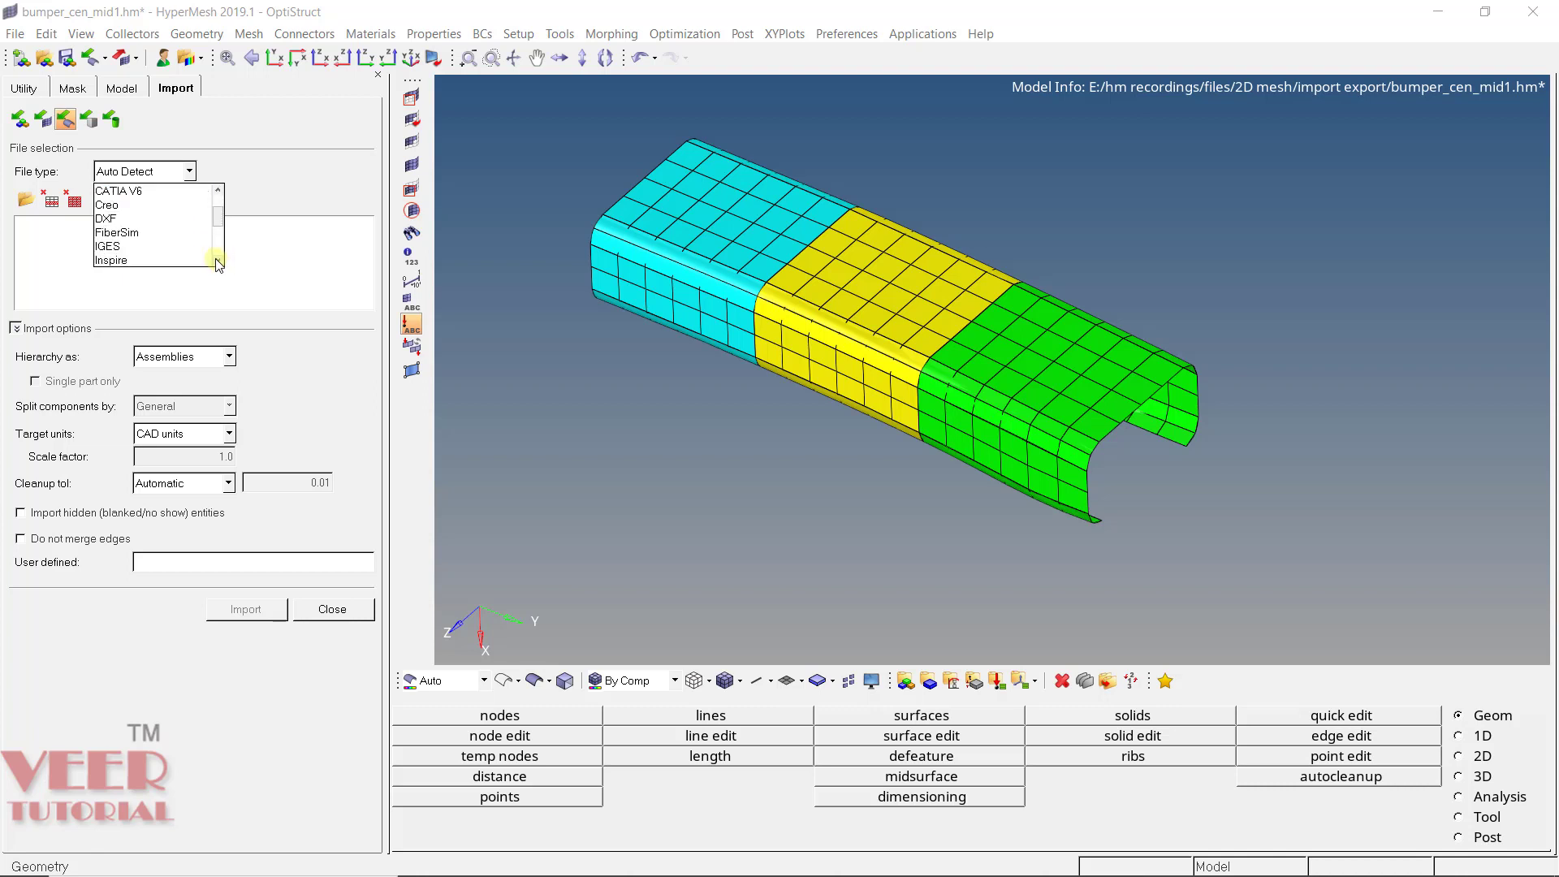
click(218, 261)
click(218, 261)
click(217, 261)
click(217, 261)
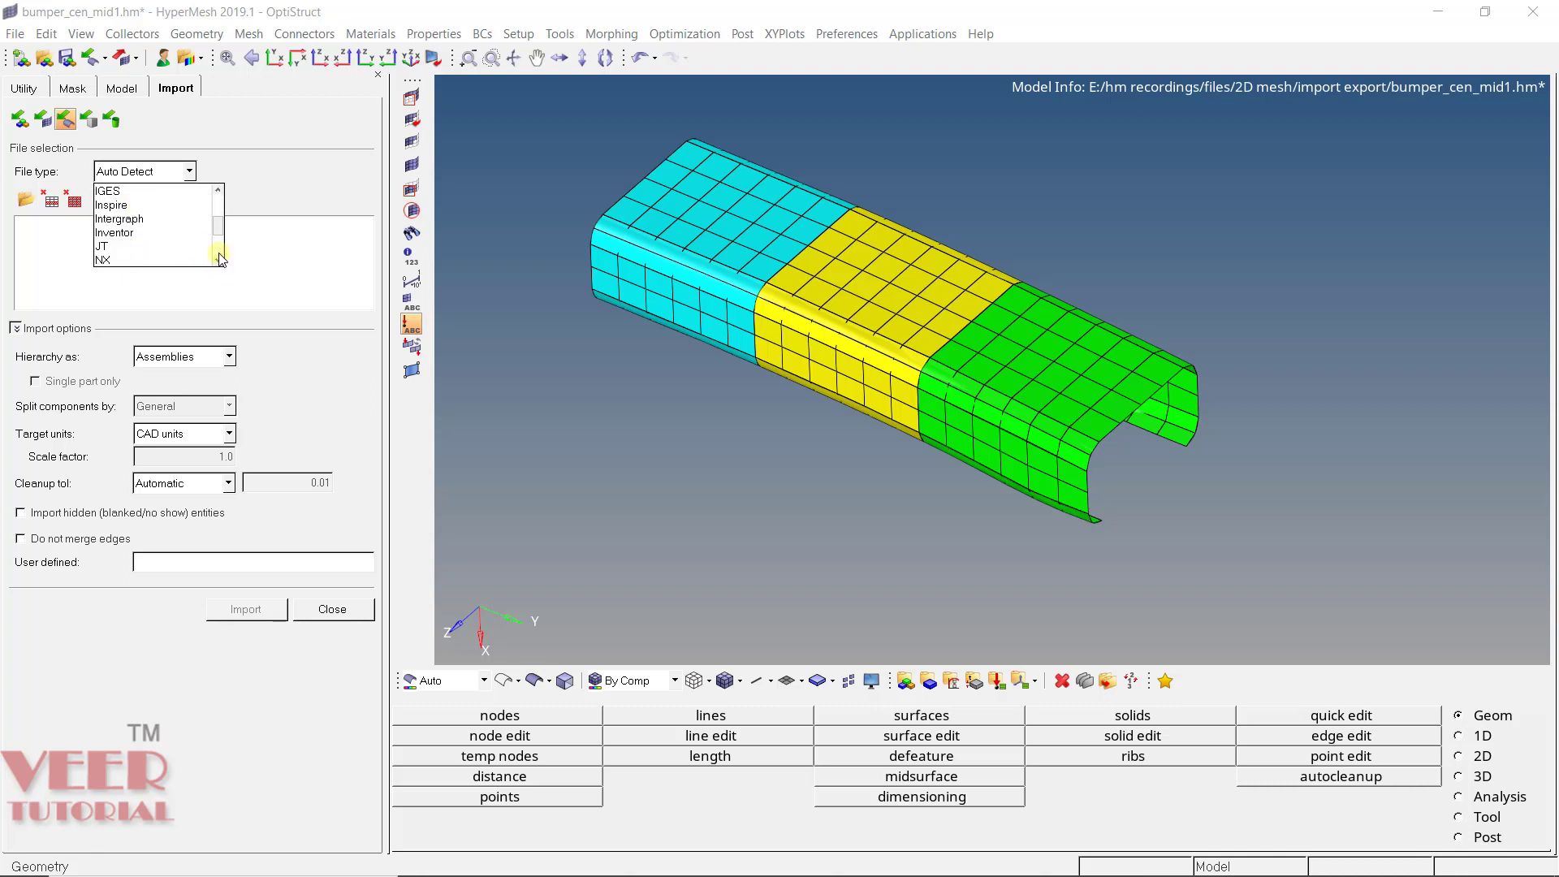
click(218, 260)
click(218, 261)
click(218, 260)
click(217, 260)
click(218, 260)
click(217, 260)
click(218, 261)
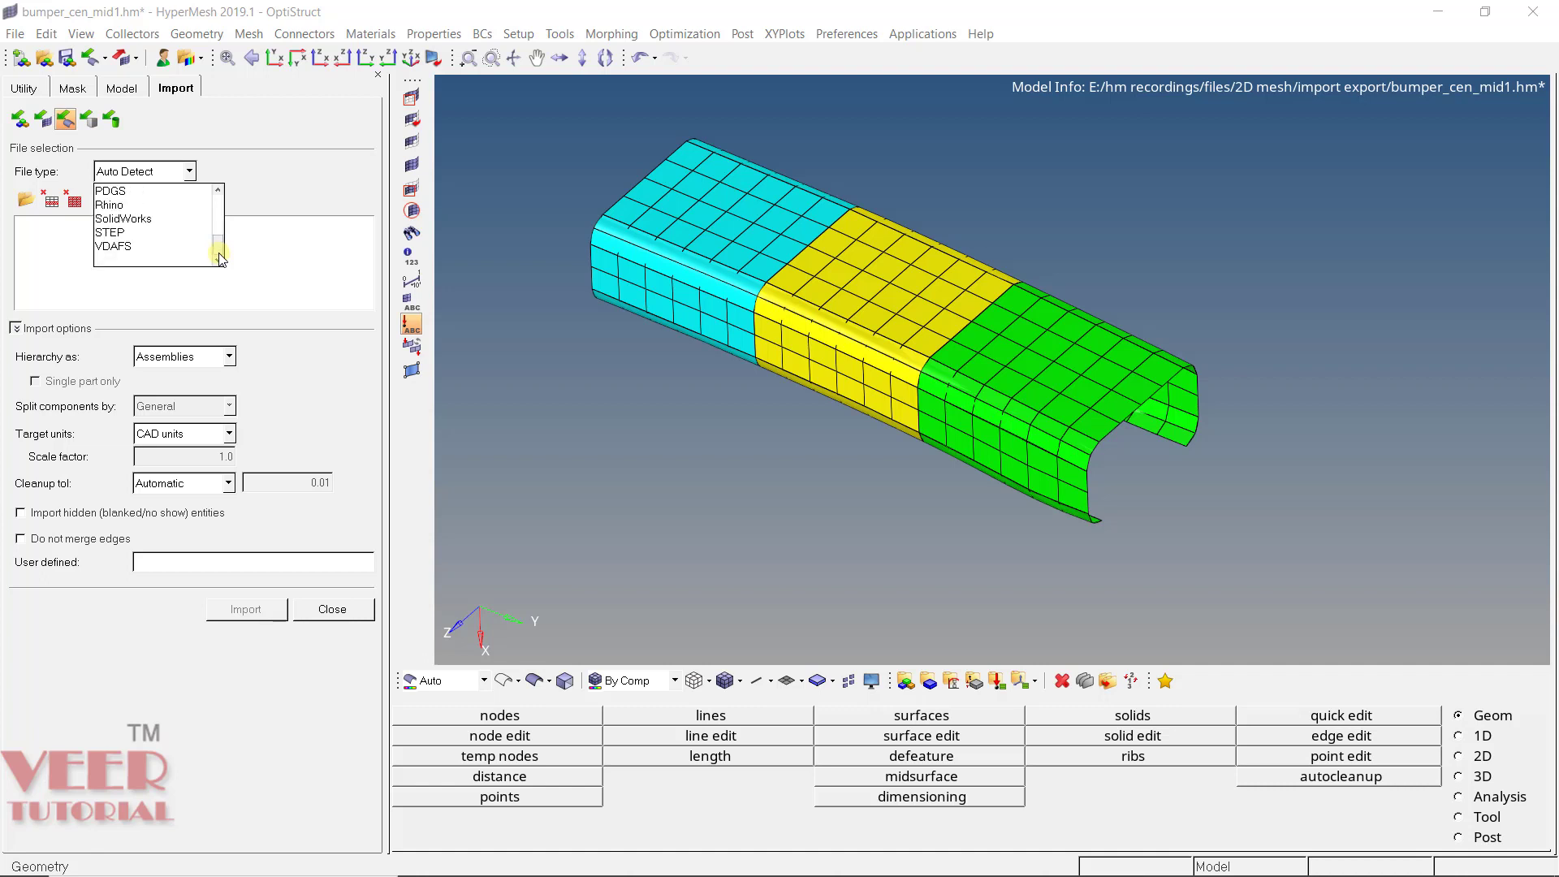
click(218, 191)
click(219, 192)
click(218, 192)
click(219, 191)
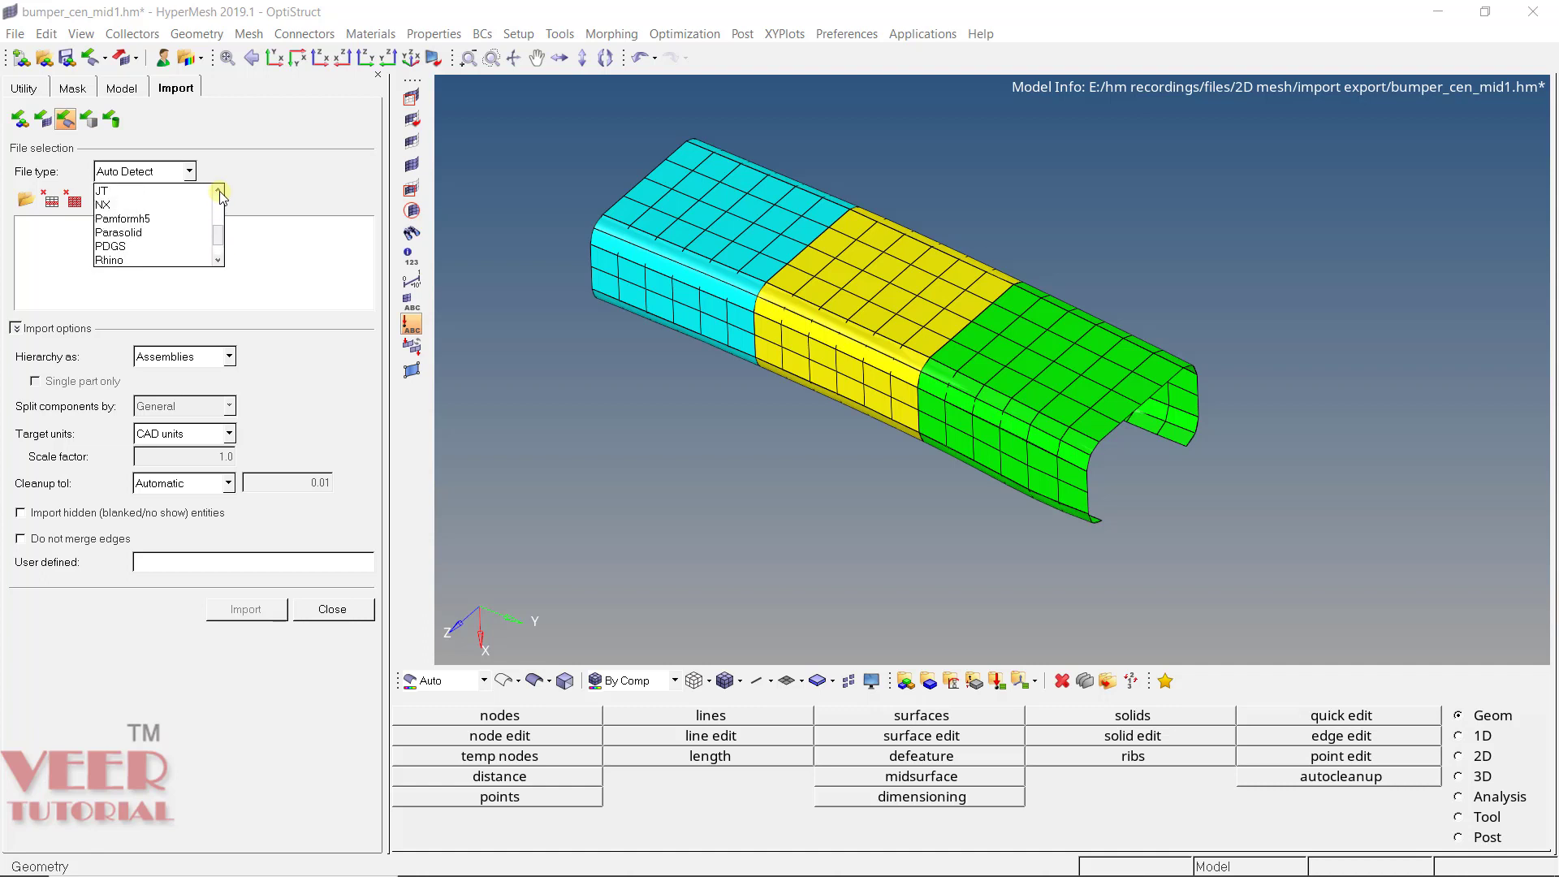
click(218, 192)
click(219, 191)
click(218, 192)
click(219, 192)
click(218, 192)
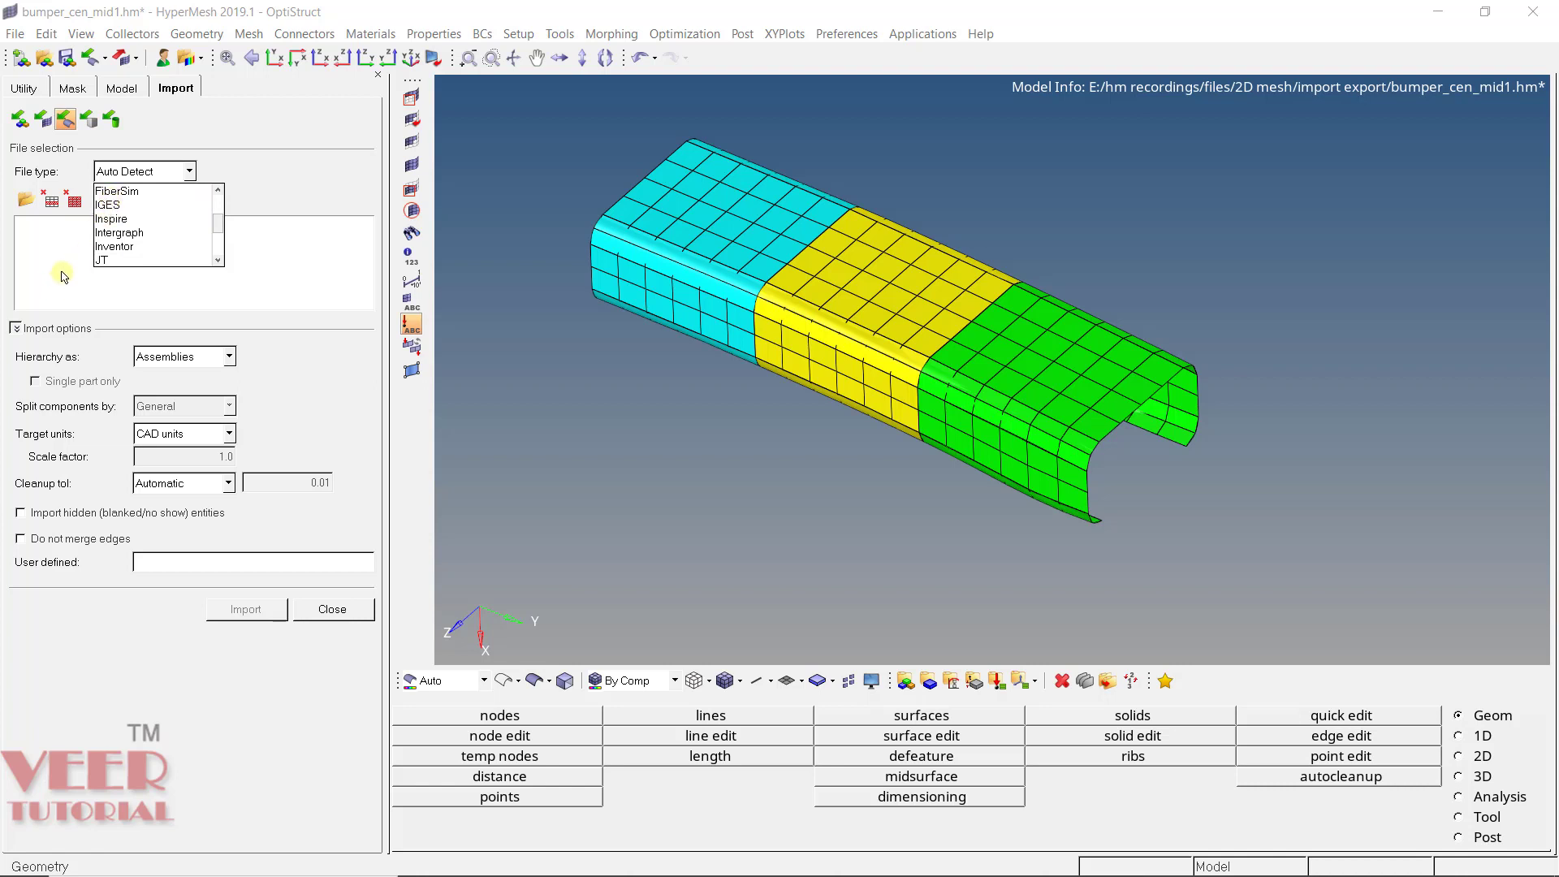
Try IGES as the geometry import's file type, and return it to Auto Detect.
click(113, 207)
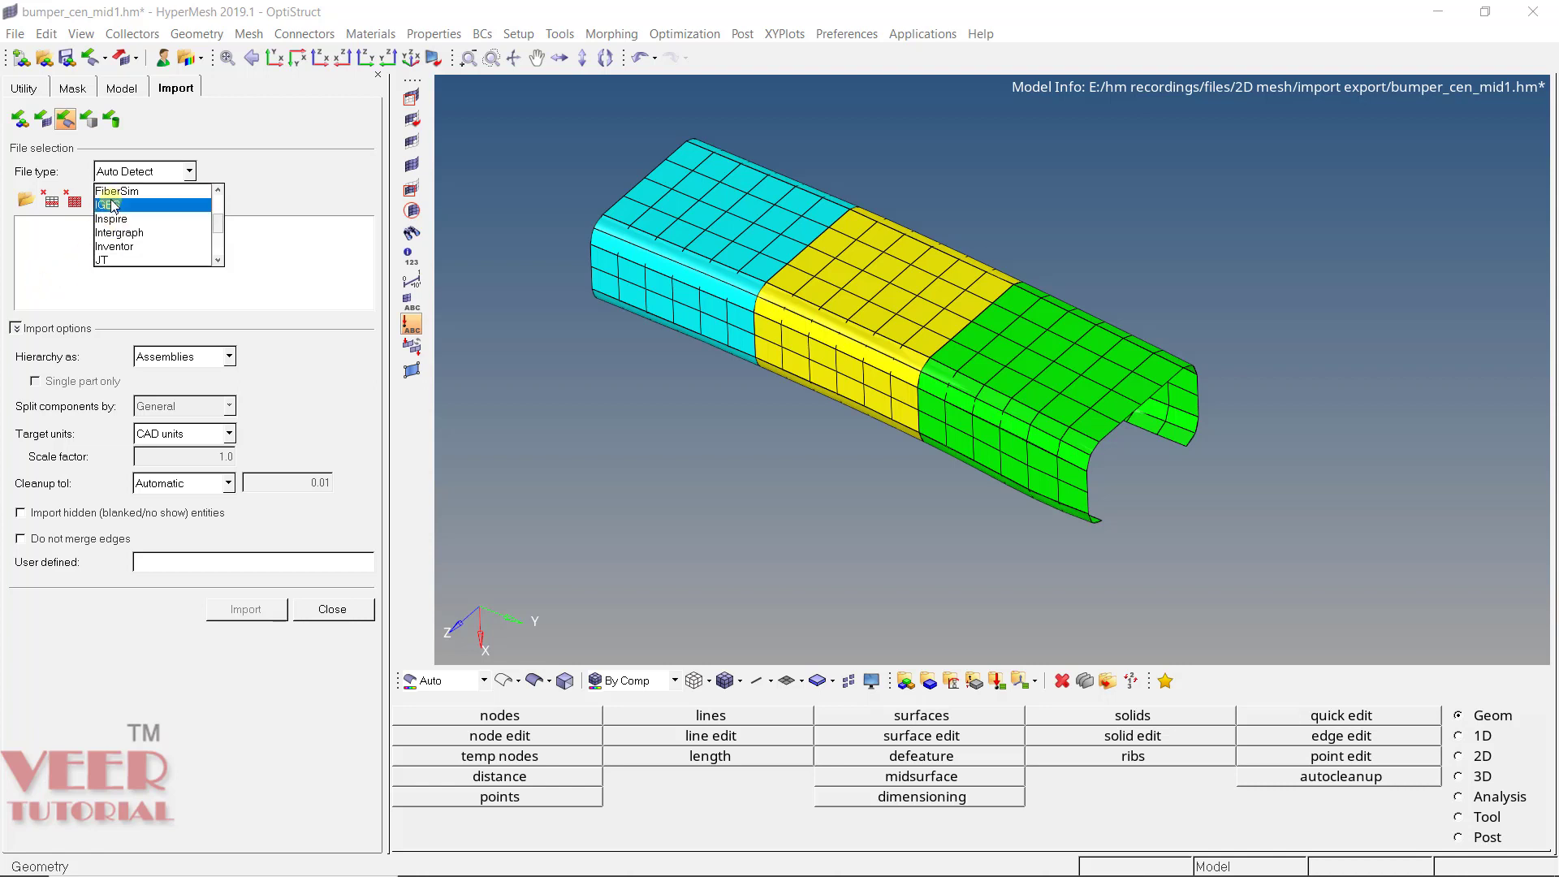
click(192, 172)
scroll(182, 198, up, 3)
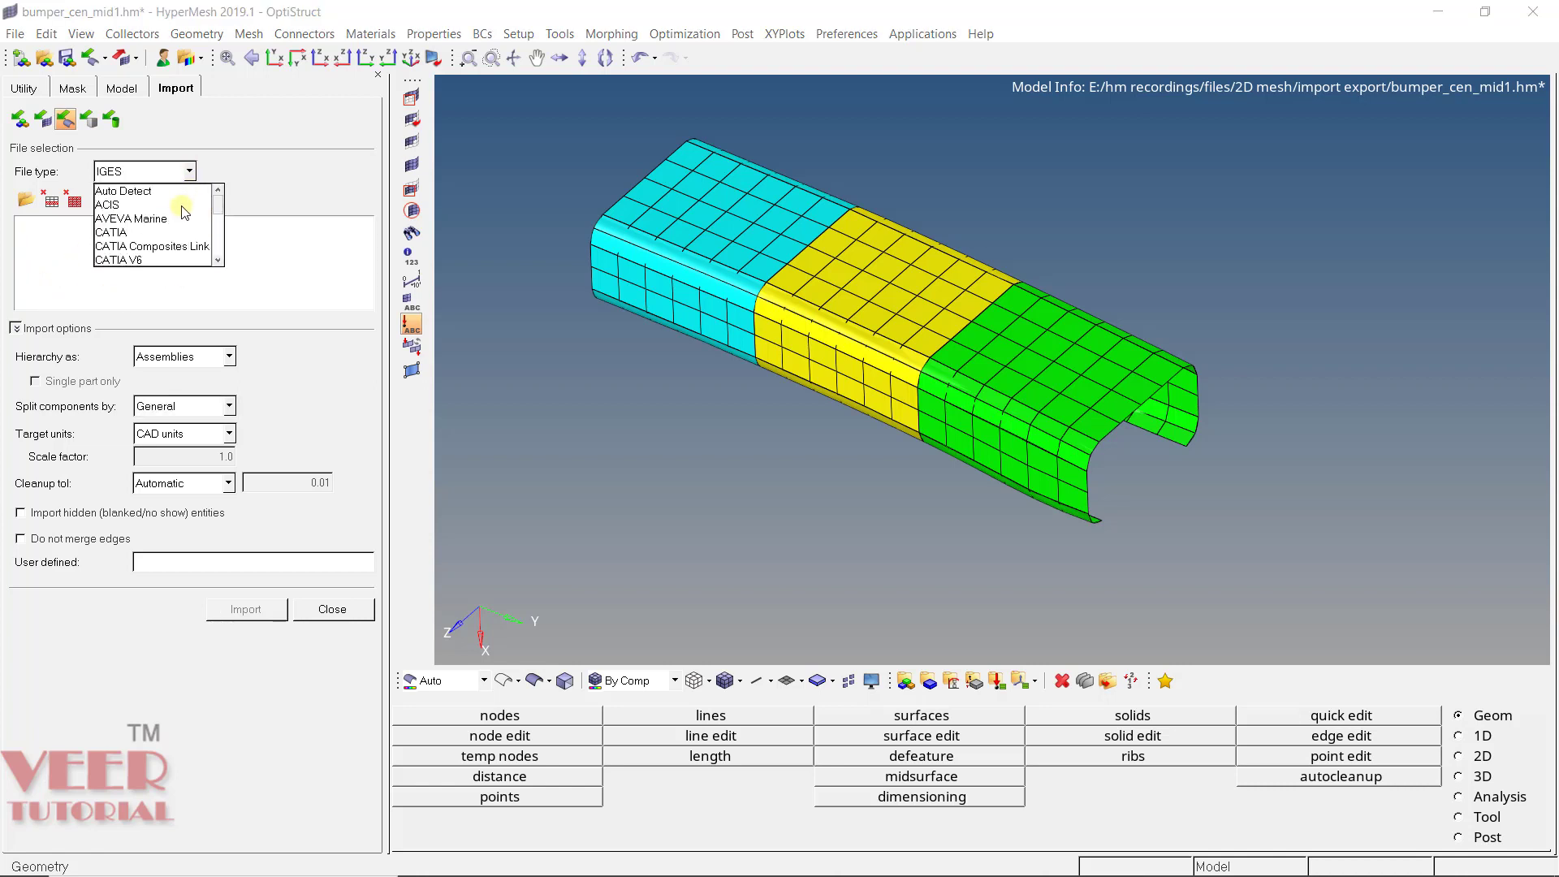
click(135, 192)
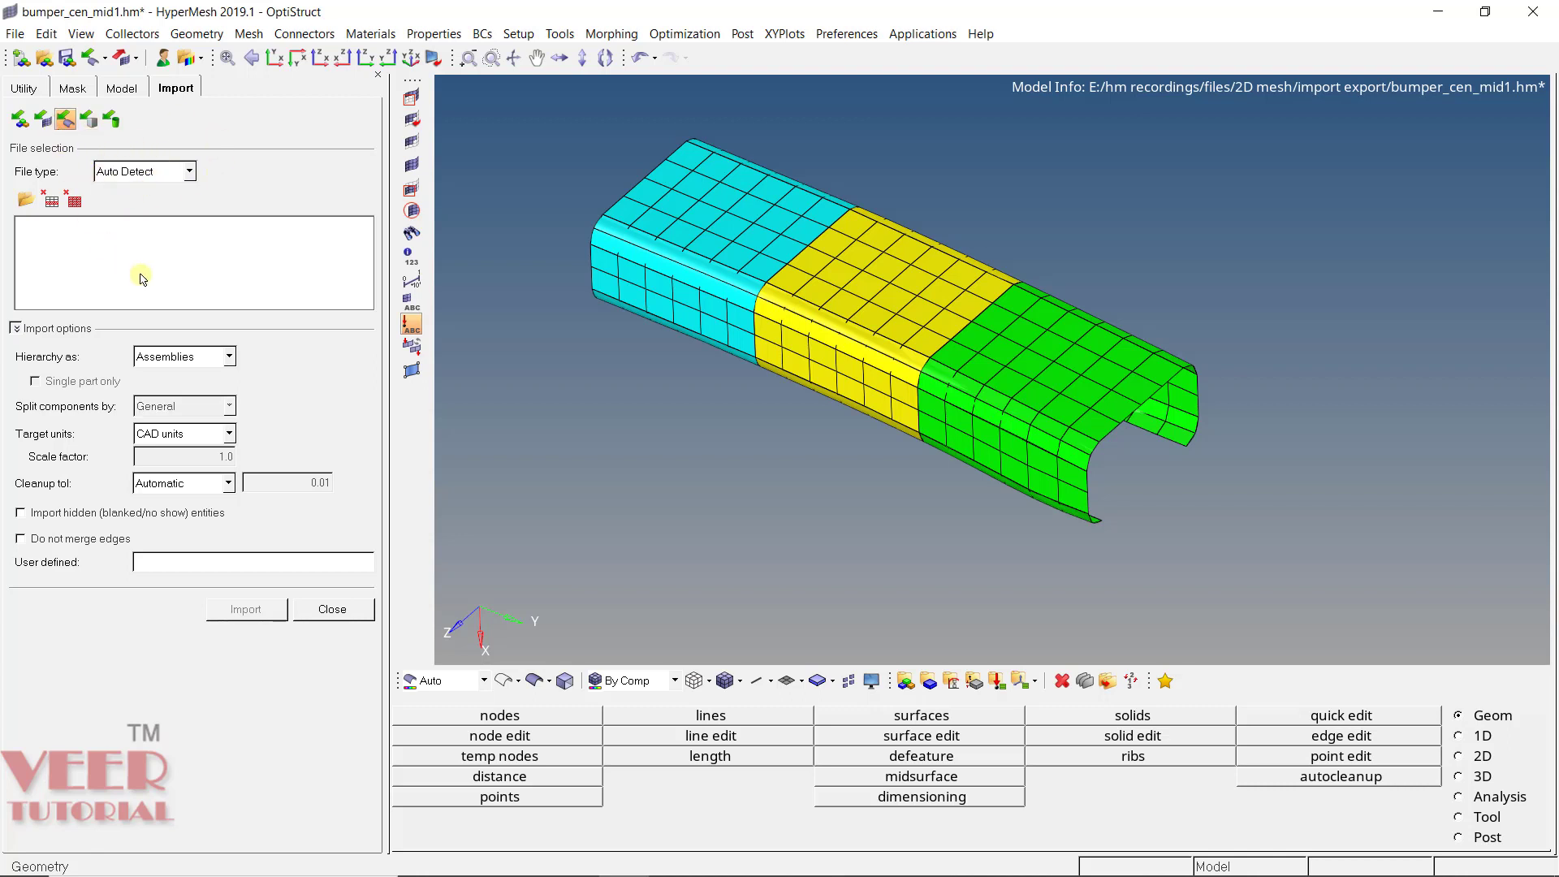
Choose bumper_end.iges from the "import export" folder as the geometry source file and select it in the file list.
click(26, 203)
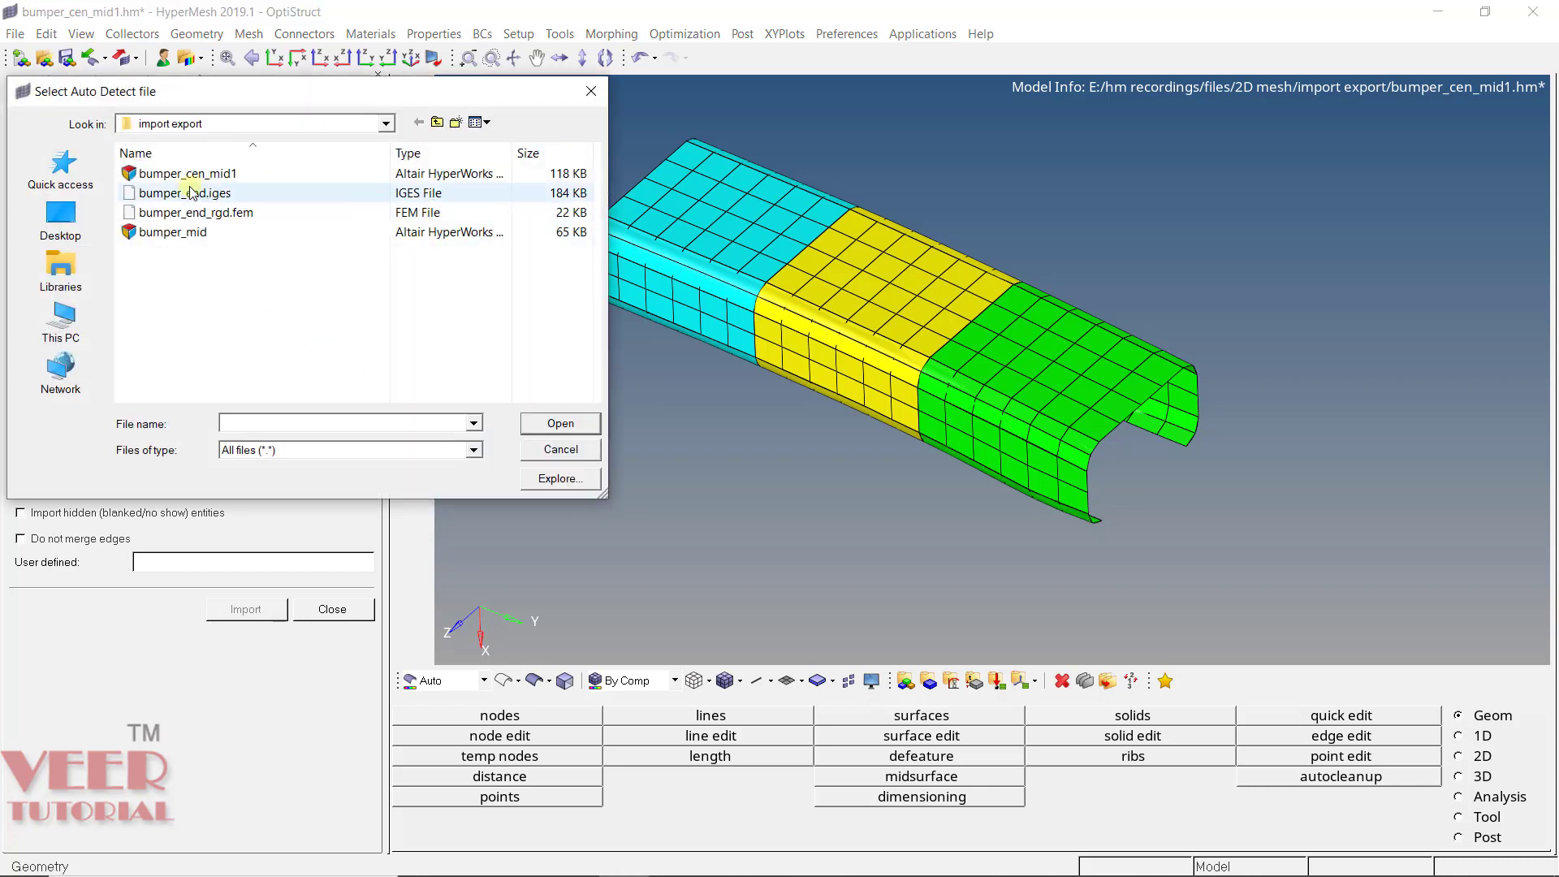
click(183, 195)
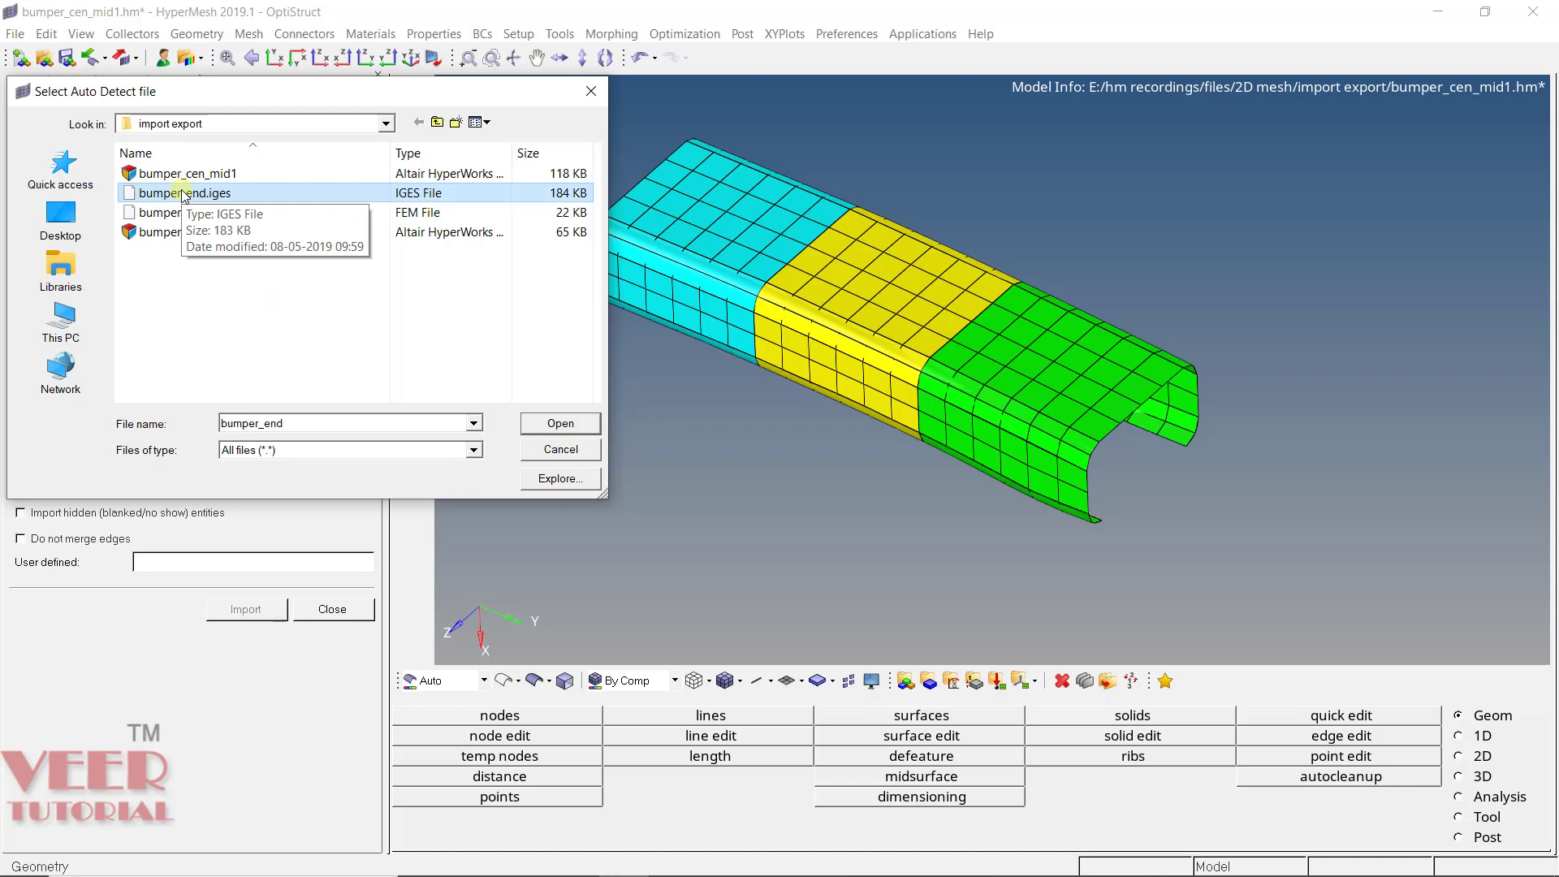
click(552, 424)
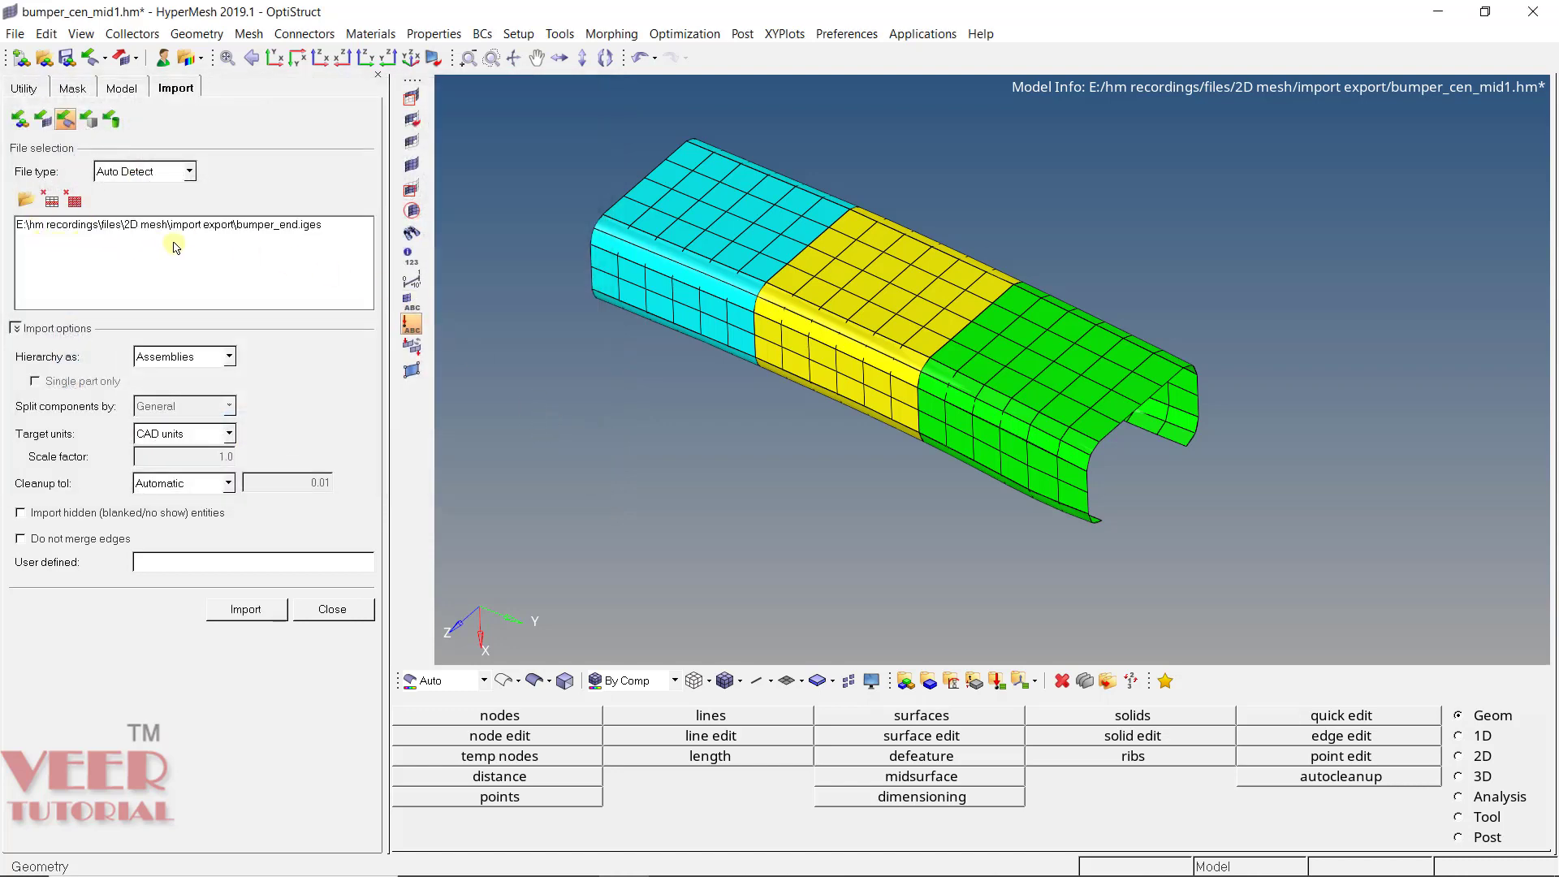
click(189, 226)
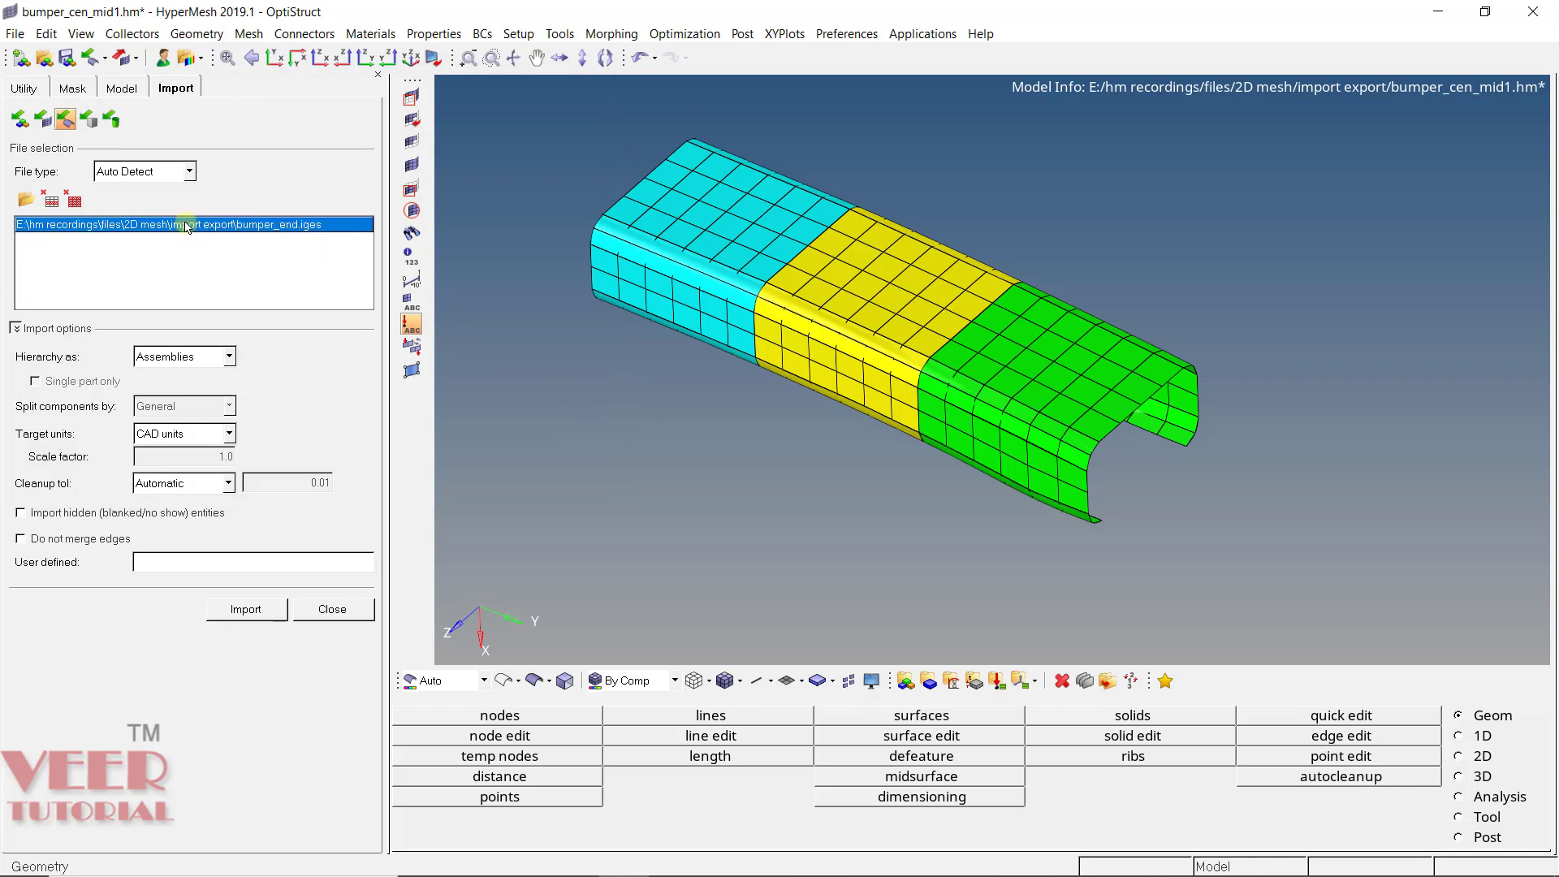
Import the bumper_end.iges geometry with hierarchy as Assemblies, target units as CAD units and Automatic cleanup tolerance.
click(186, 356)
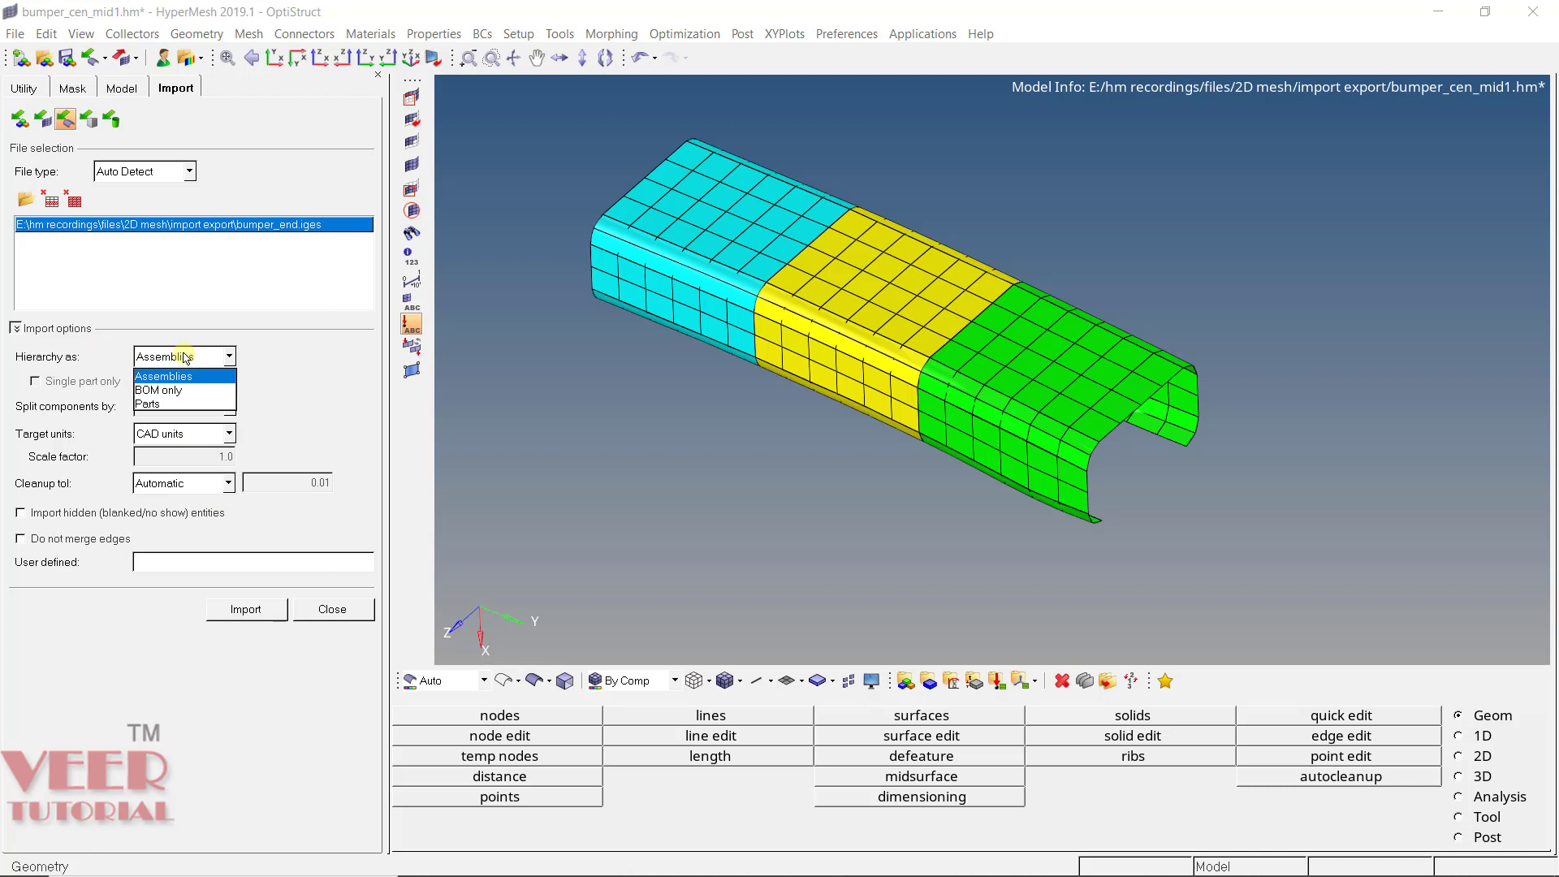
click(184, 357)
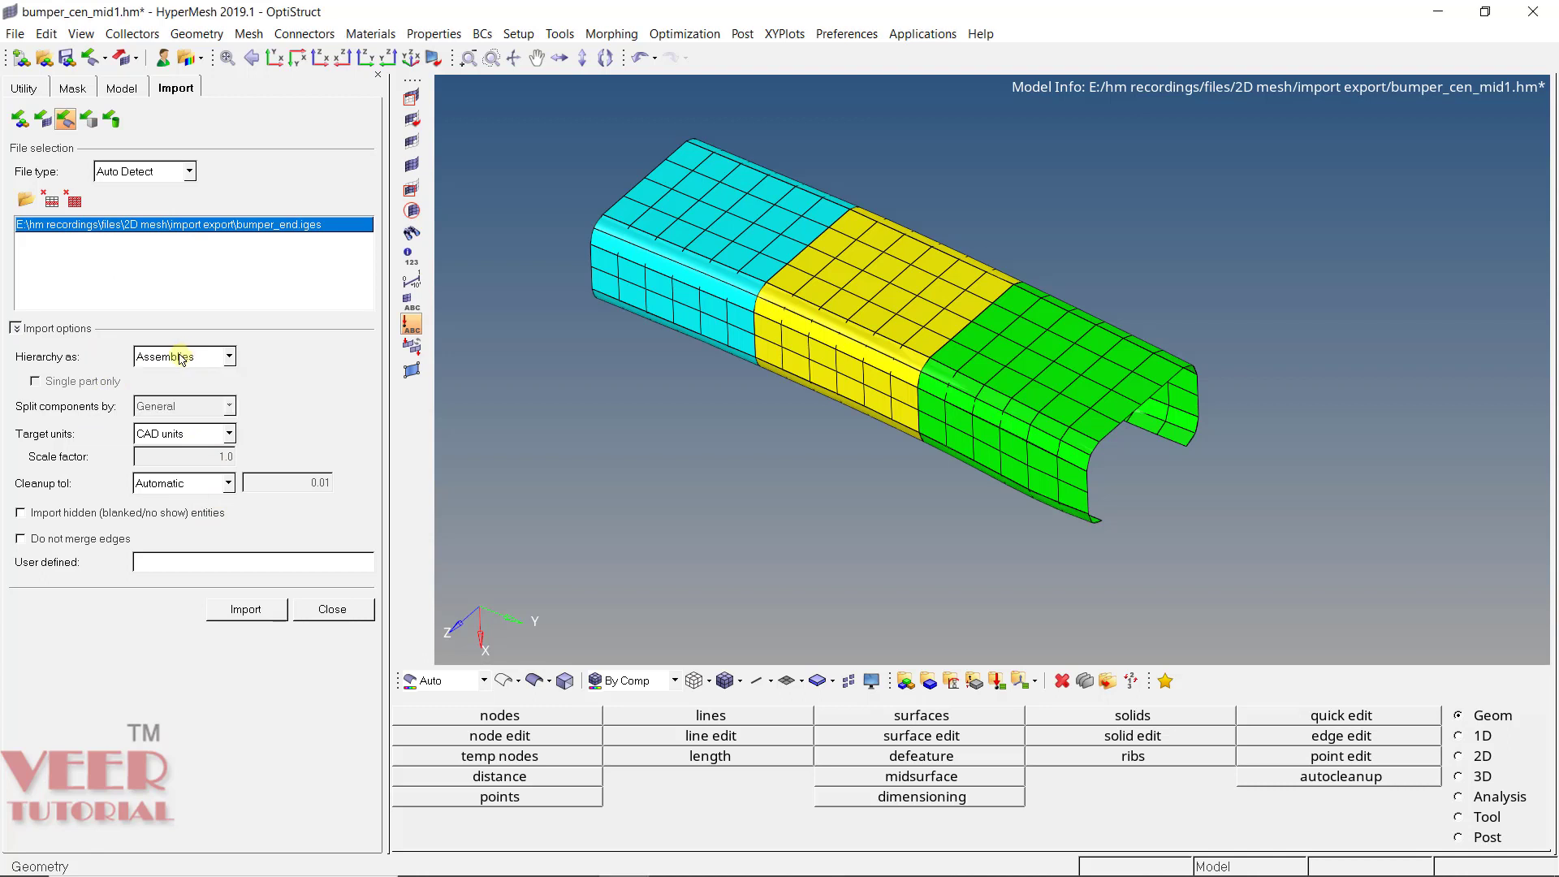
click(189, 437)
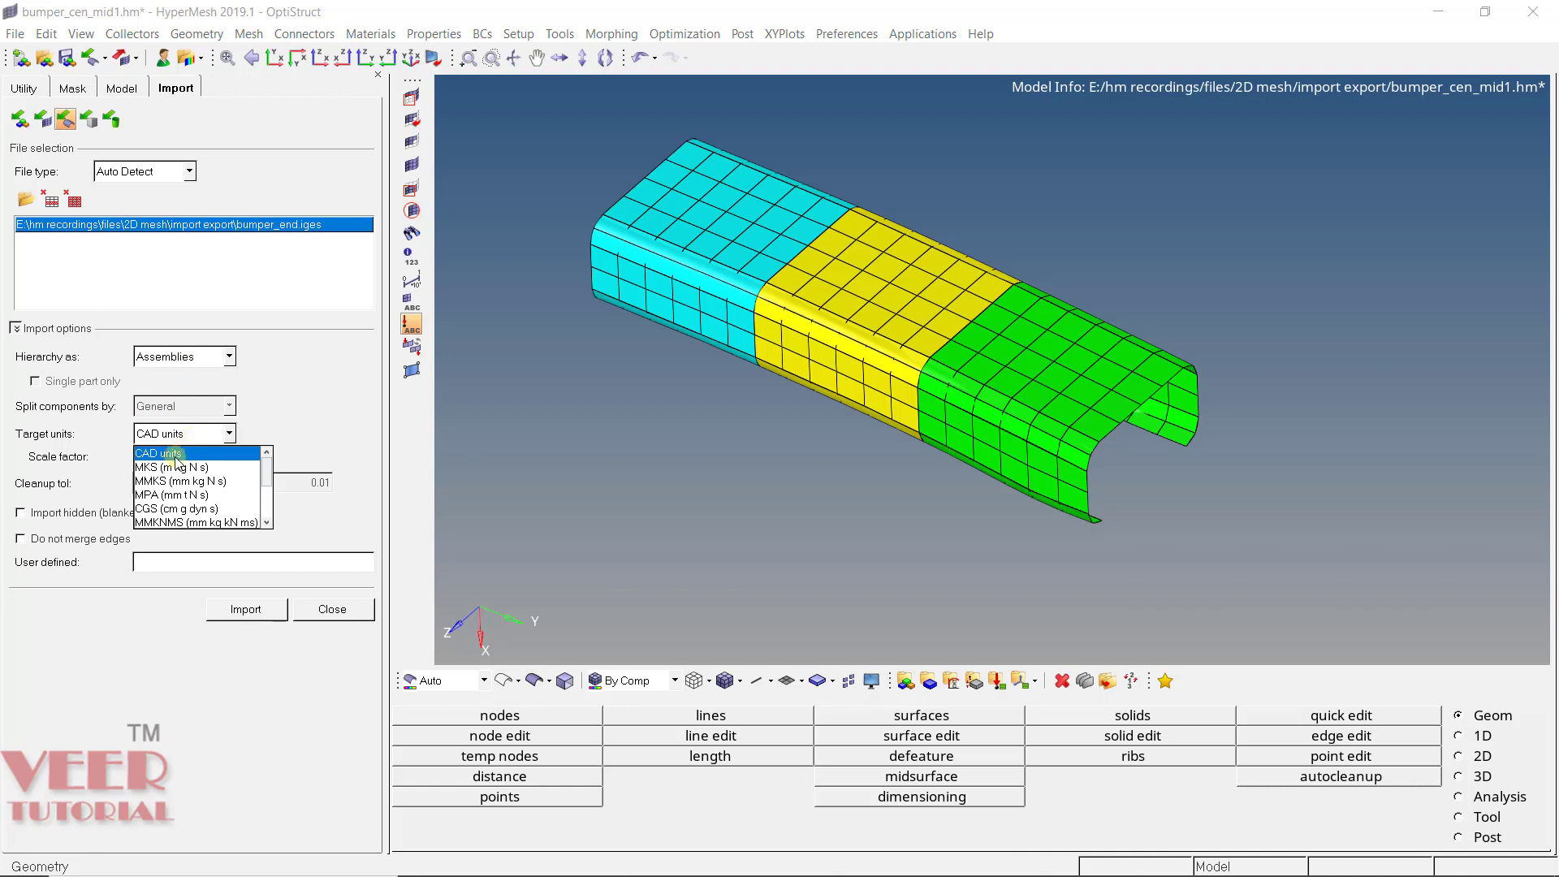
click(179, 453)
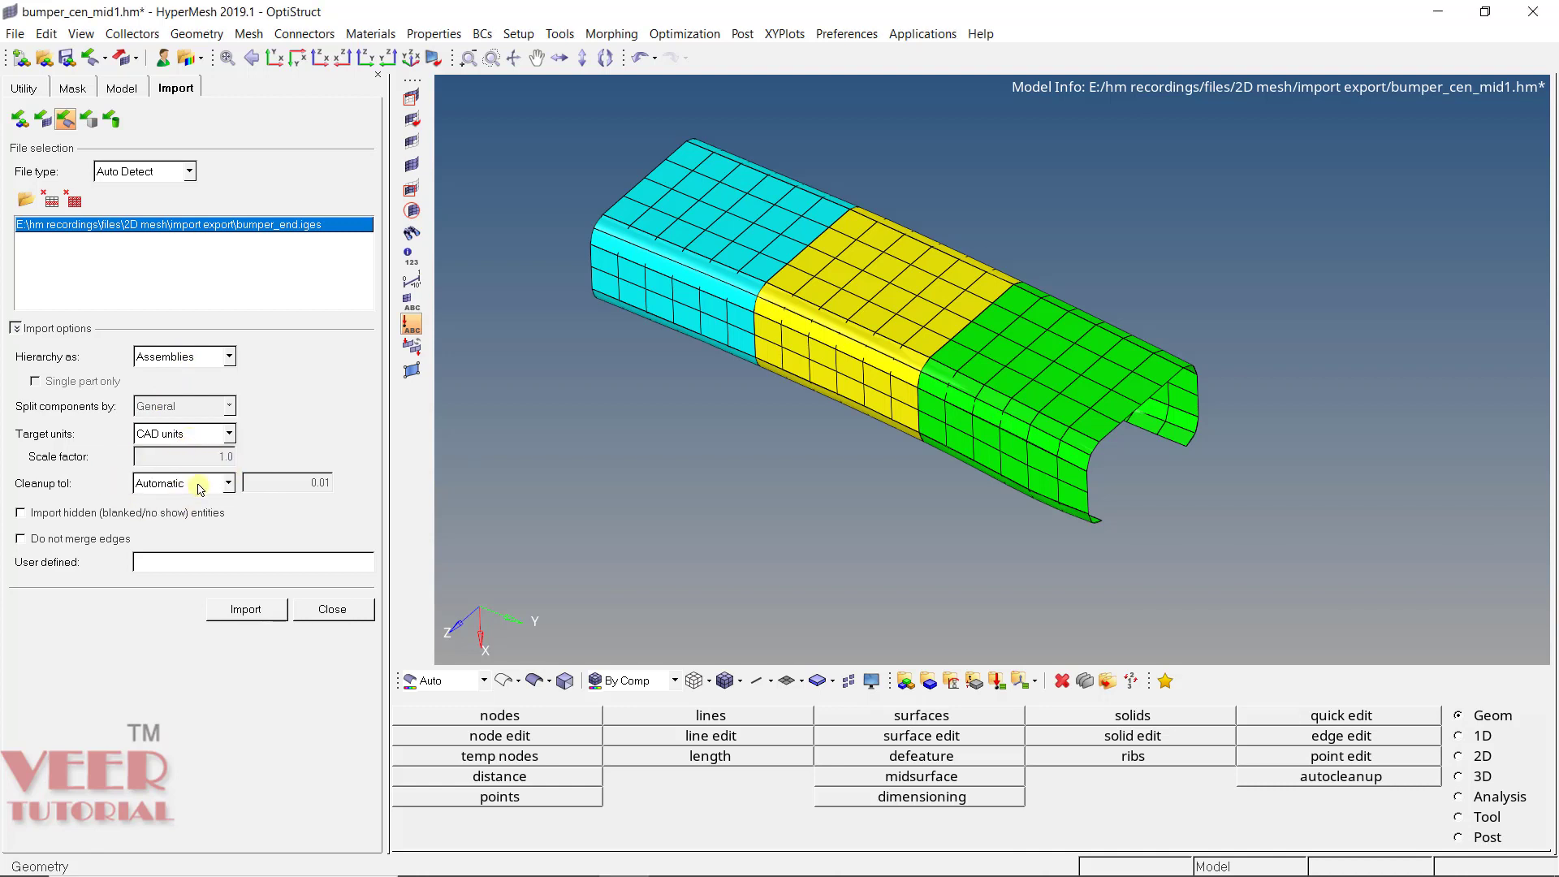
click(192, 480)
click(193, 480)
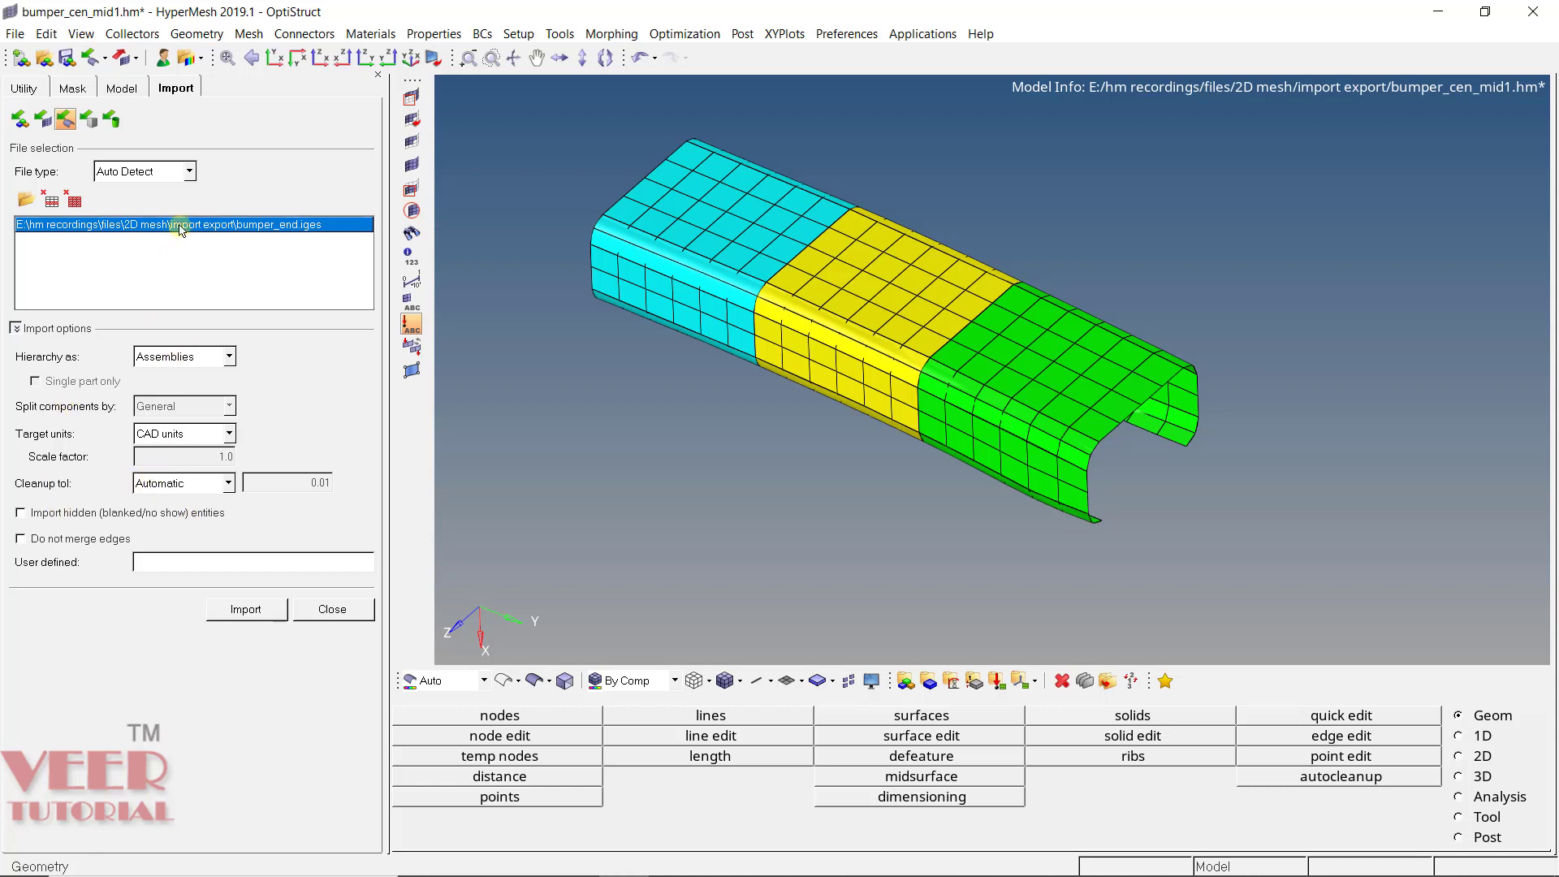
click(255, 610)
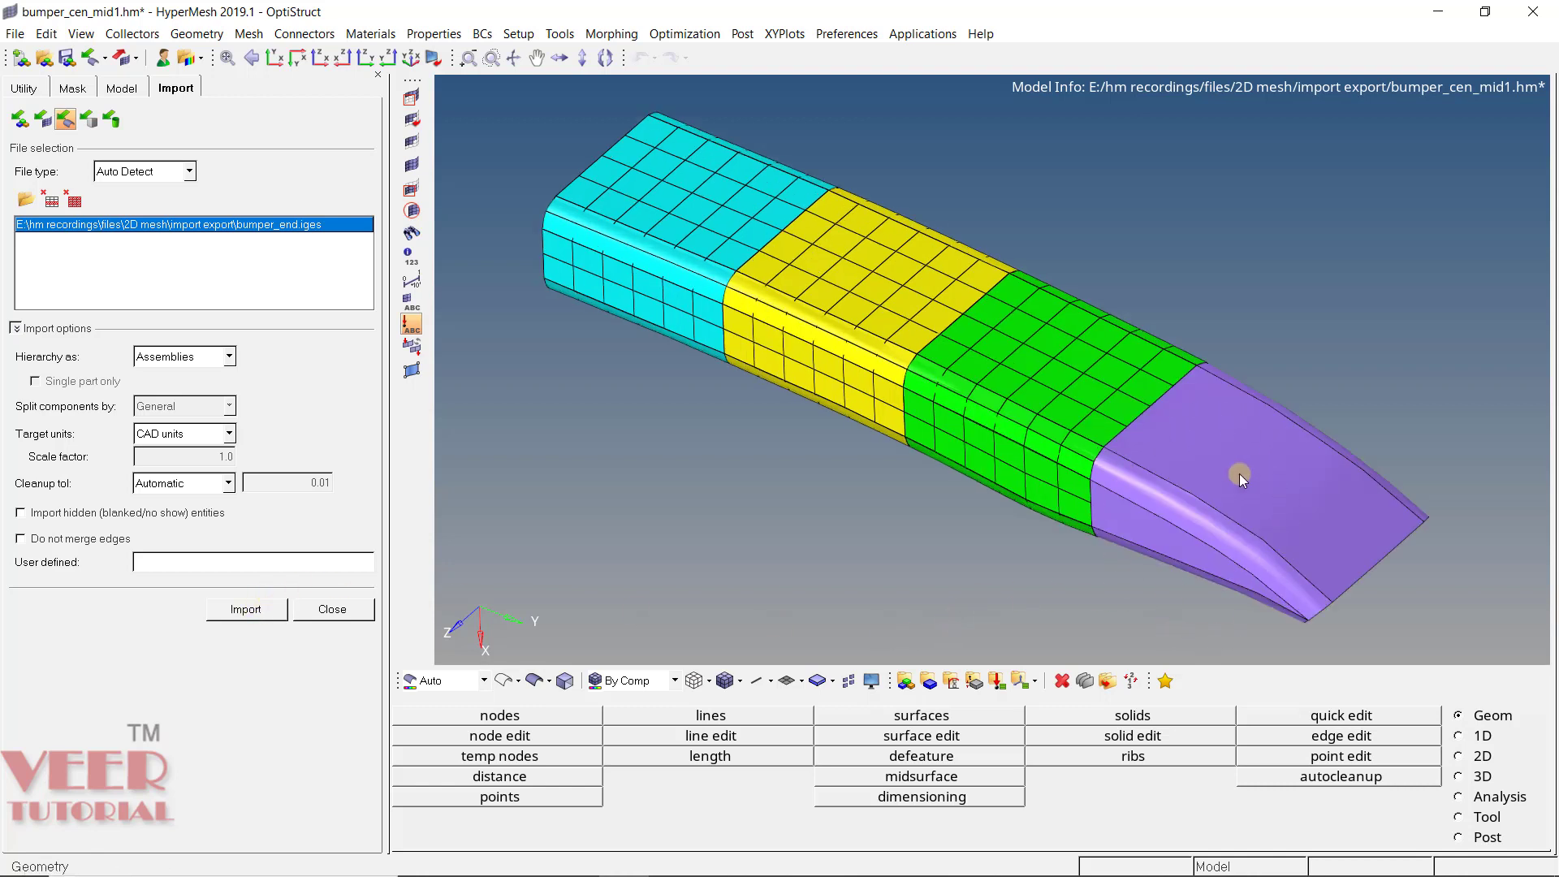
List the model's components and show the properties of the newly imported bumper end component.
click(123, 88)
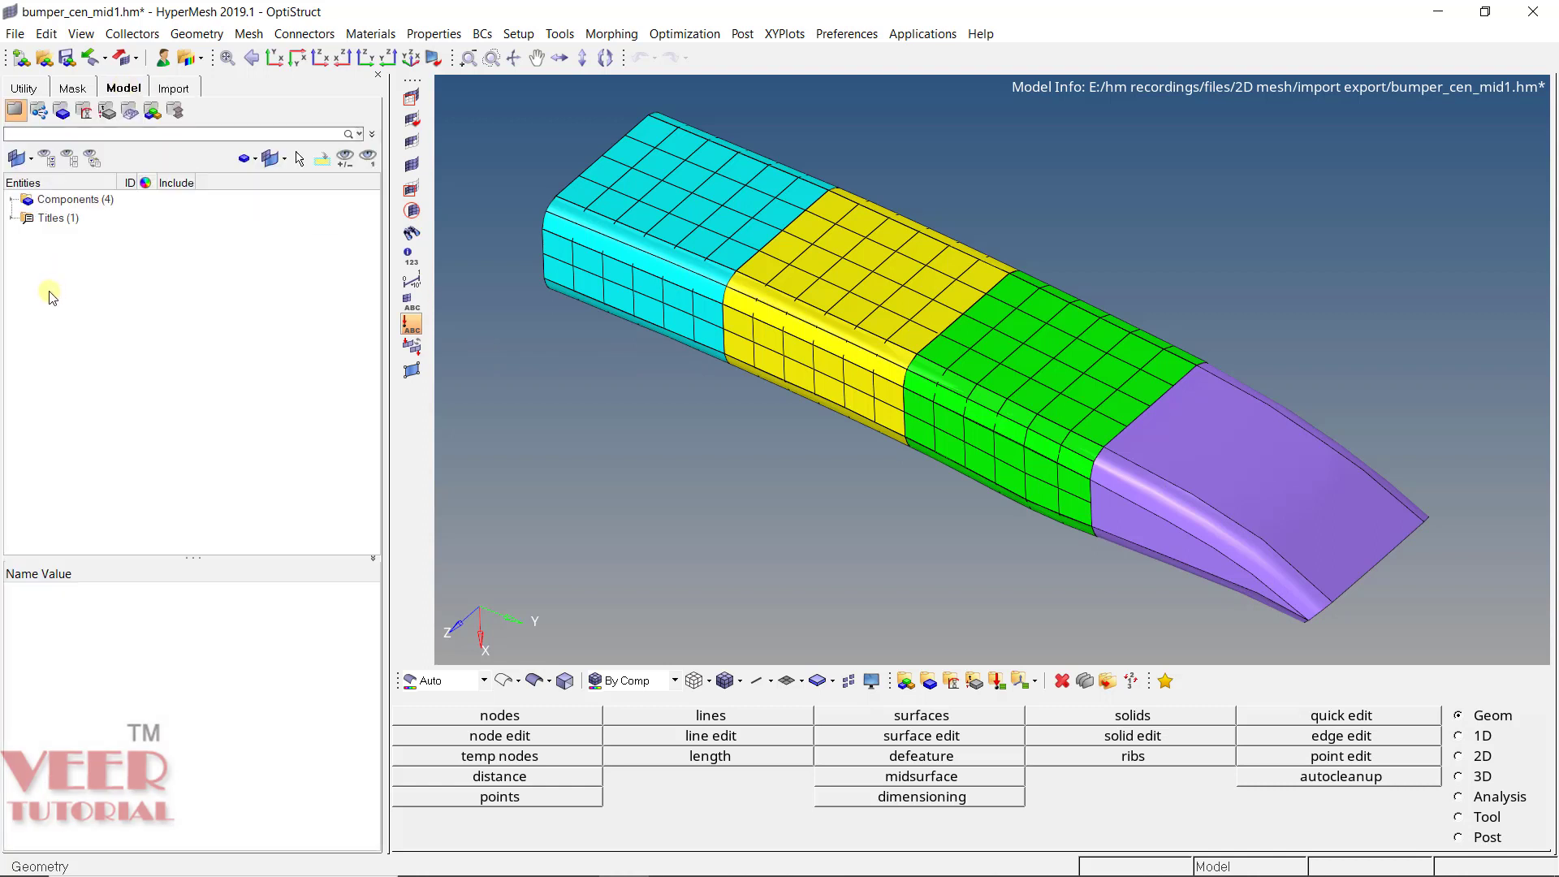
click(11, 199)
click(76, 273)
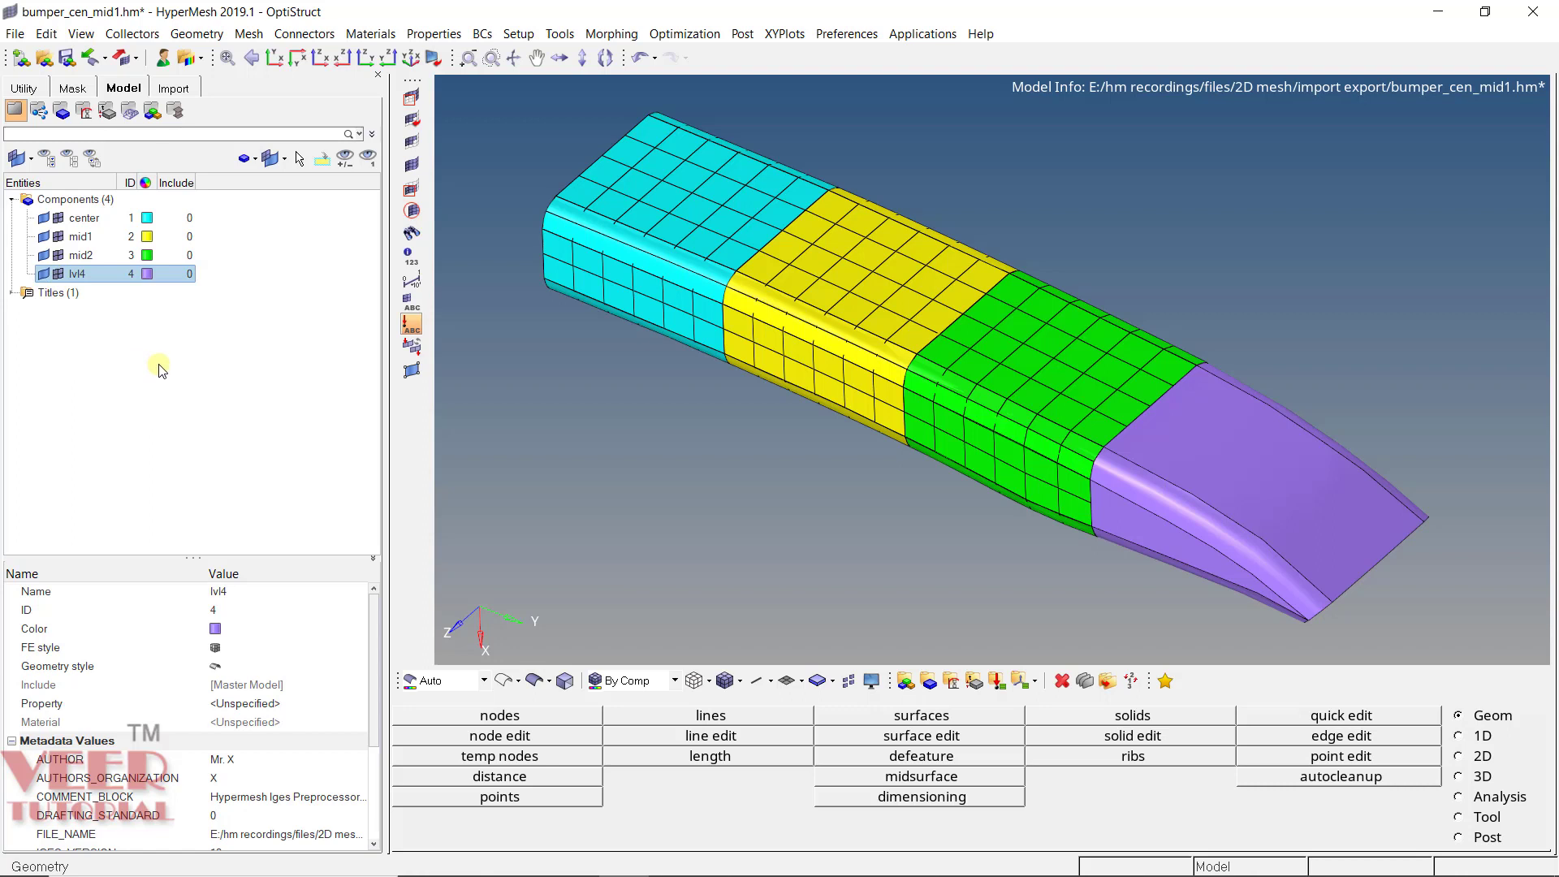
Toggle the imported end component's geometry off and on, and view the model's geometry as wireframe and as shaded surfaces.
click(43, 275)
click(43, 275)
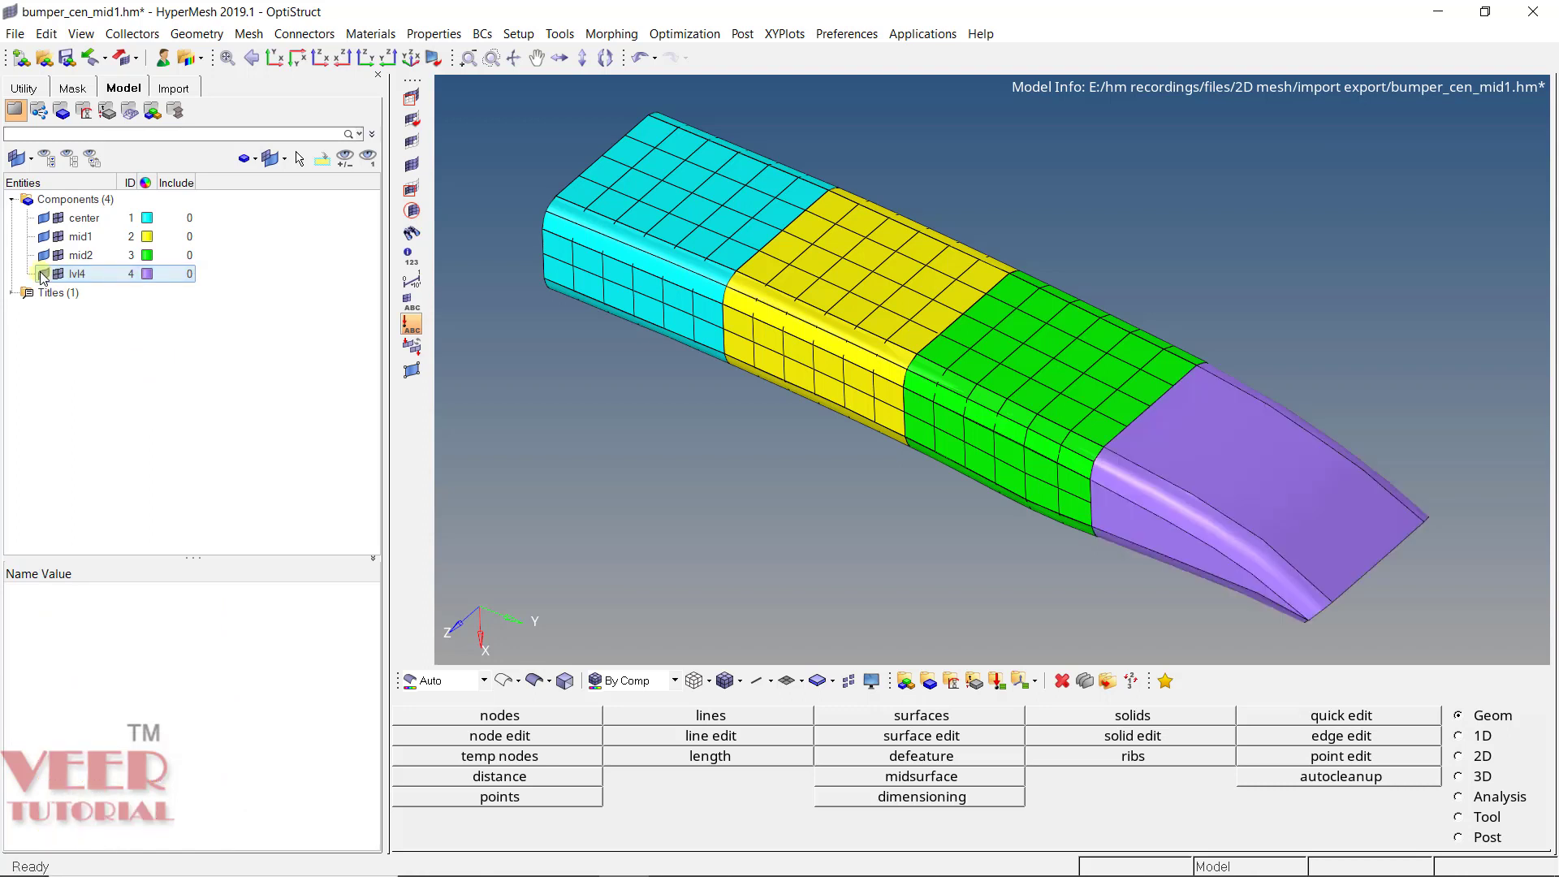
click(43, 275)
click(43, 274)
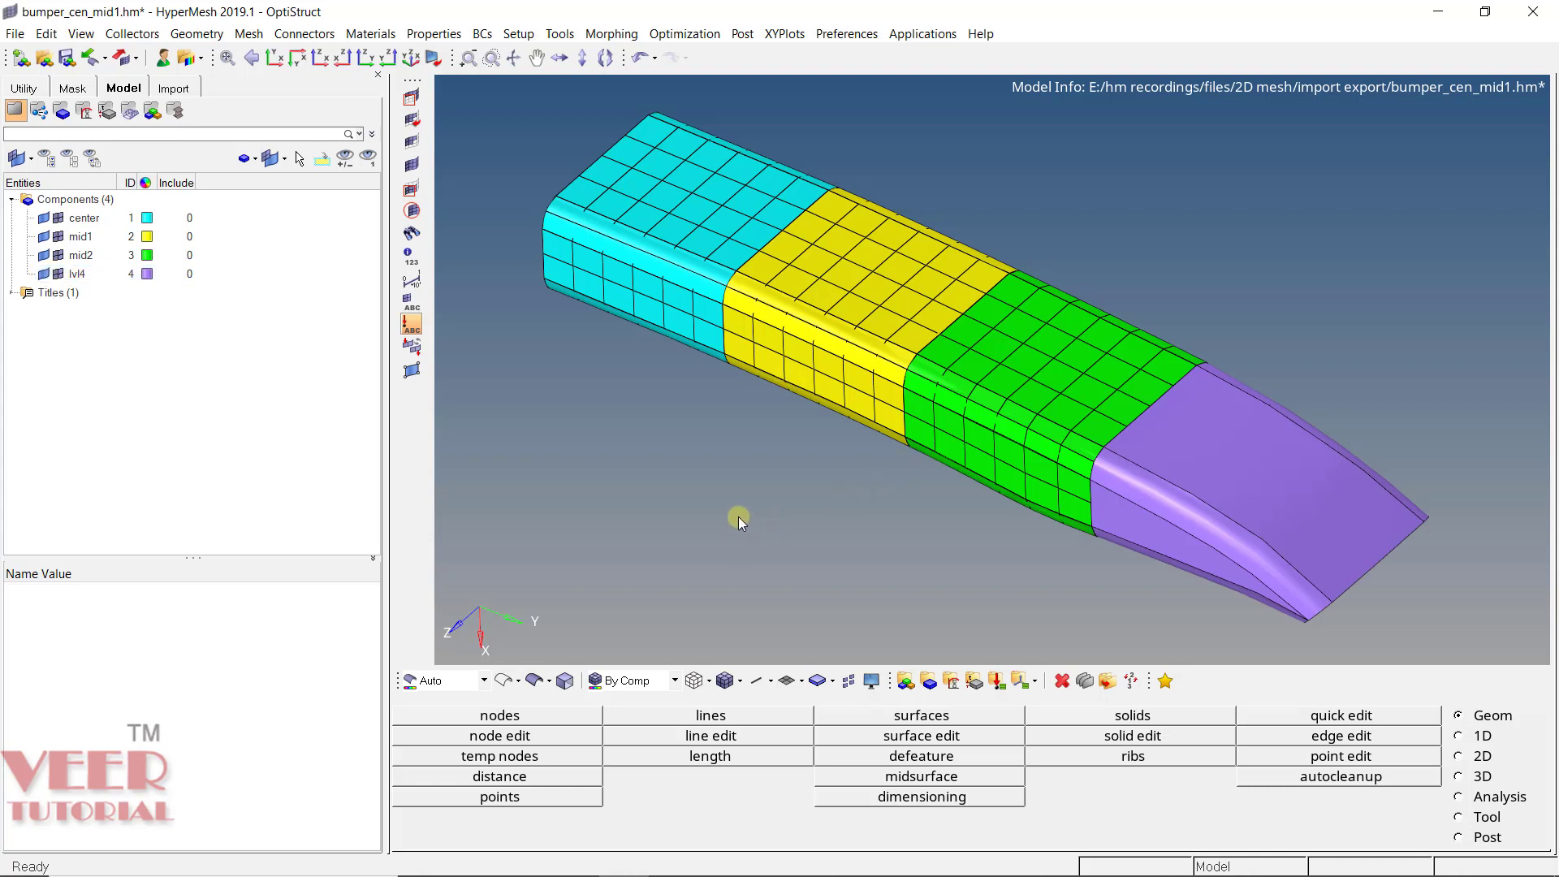
click(504, 681)
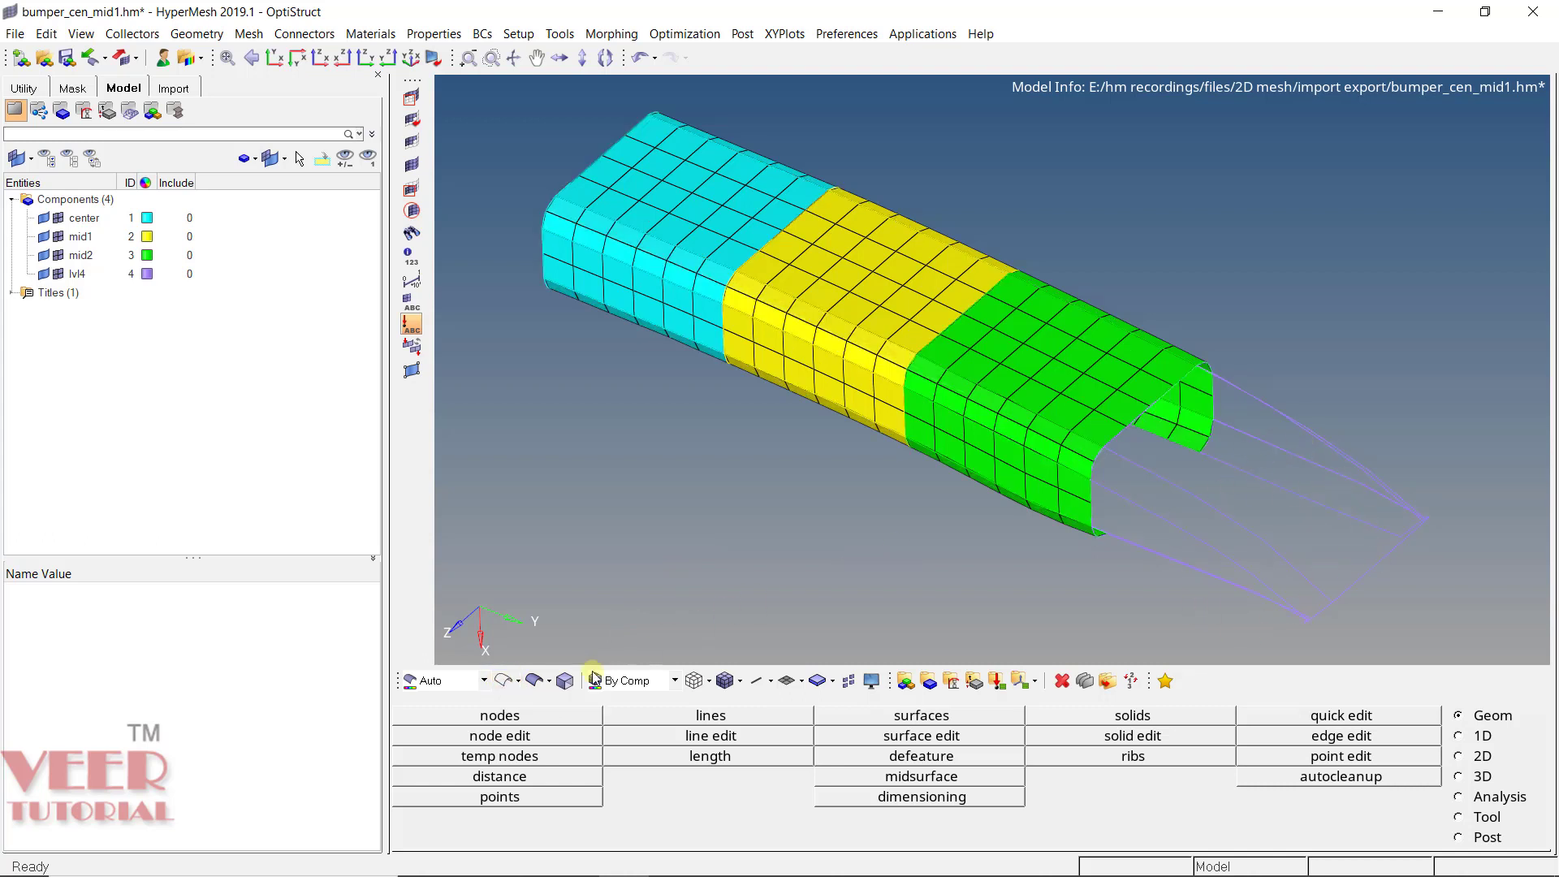
click(535, 682)
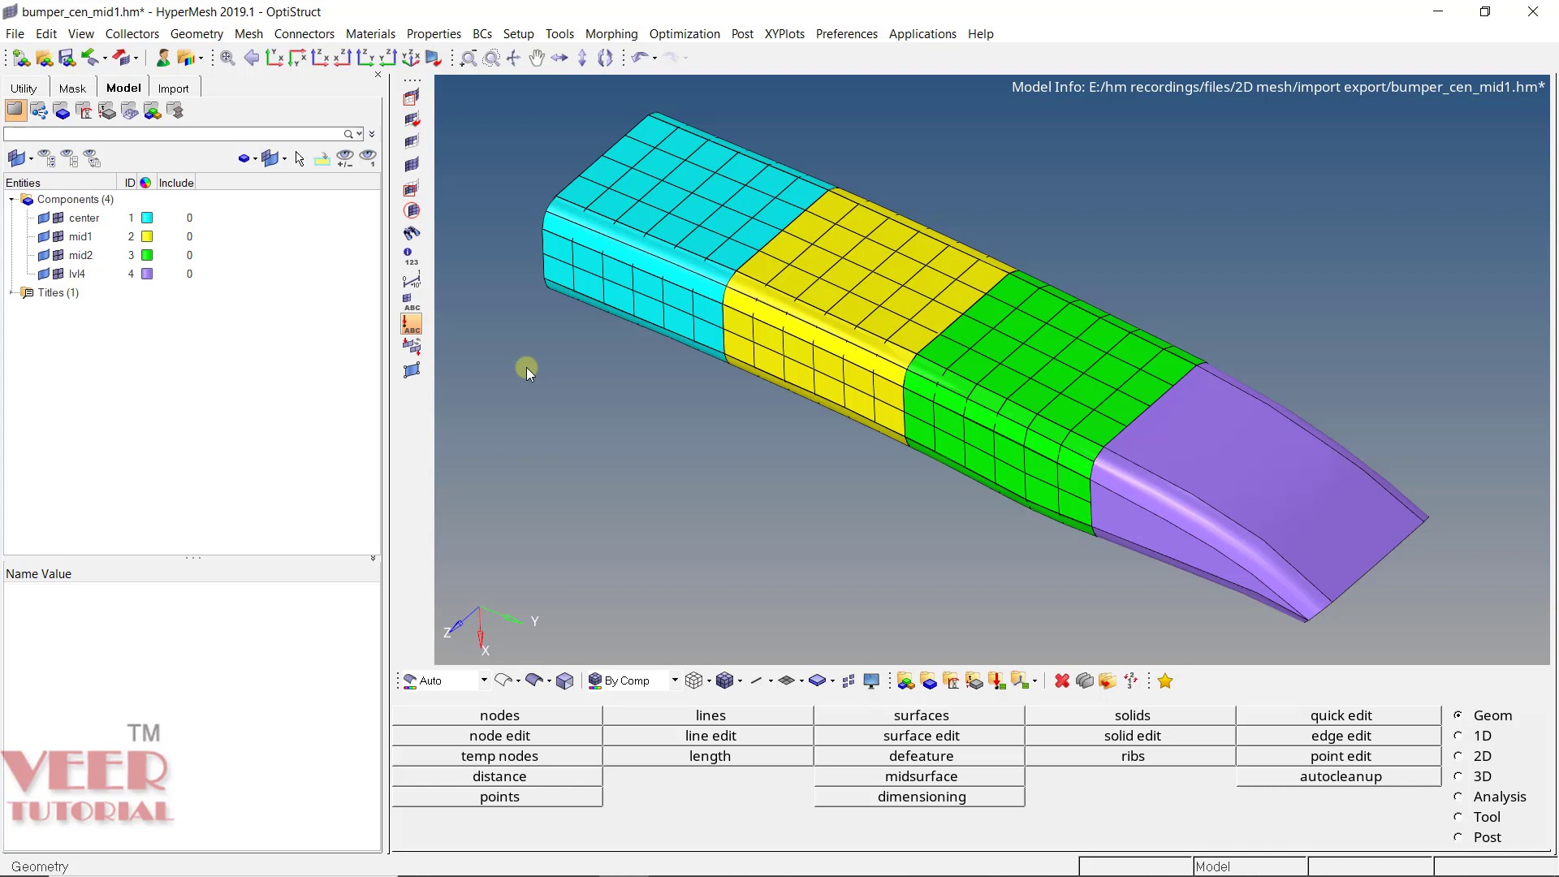
Start a solver deck import and set its file type to OptiStruct.
click(89, 60)
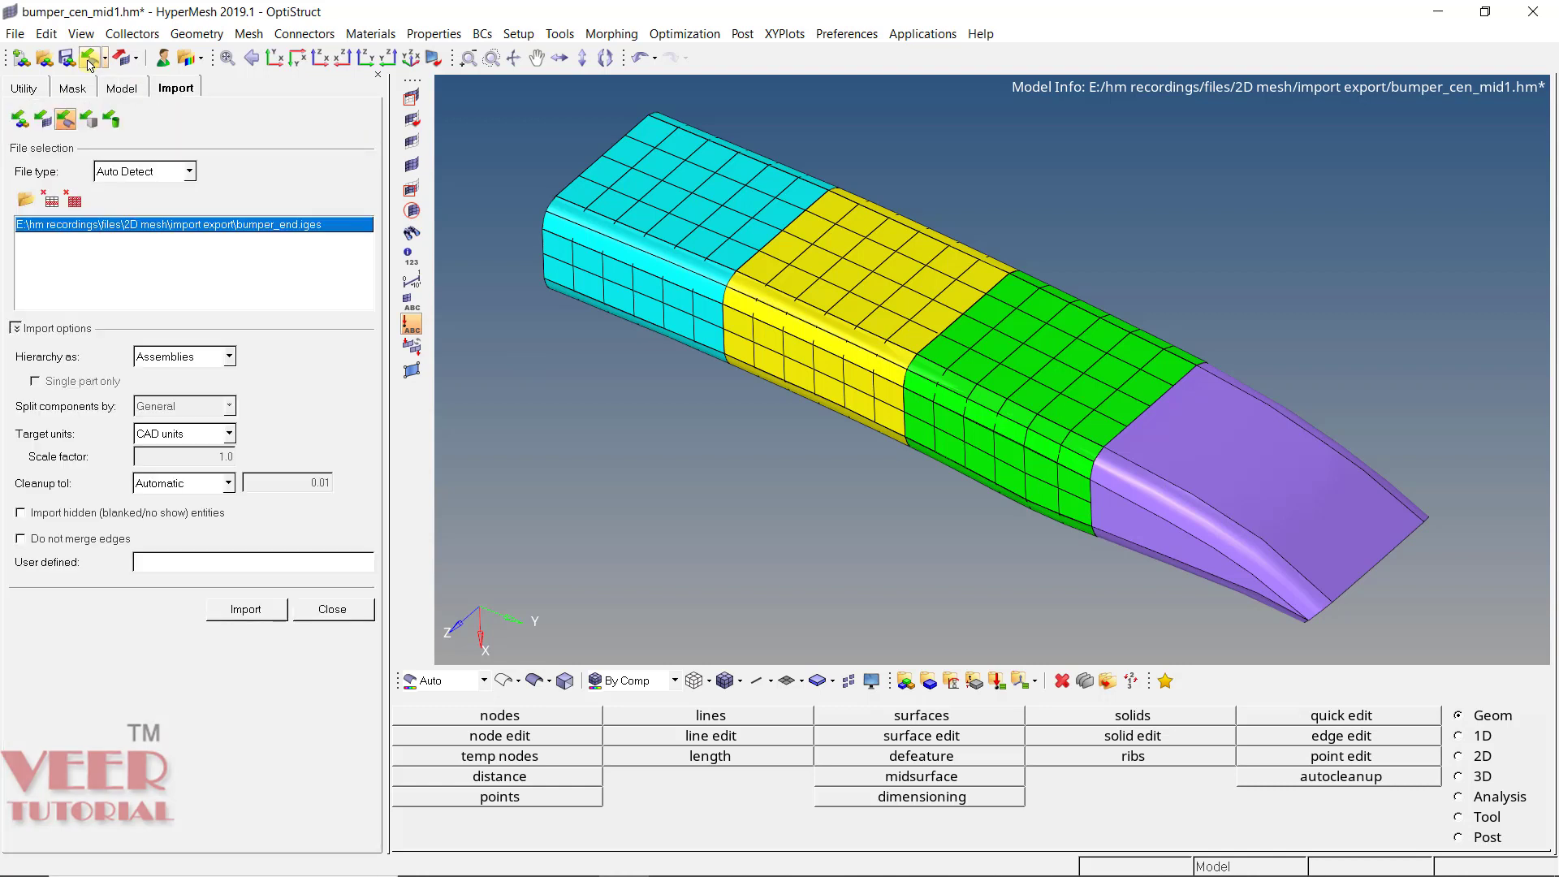
click(107, 61)
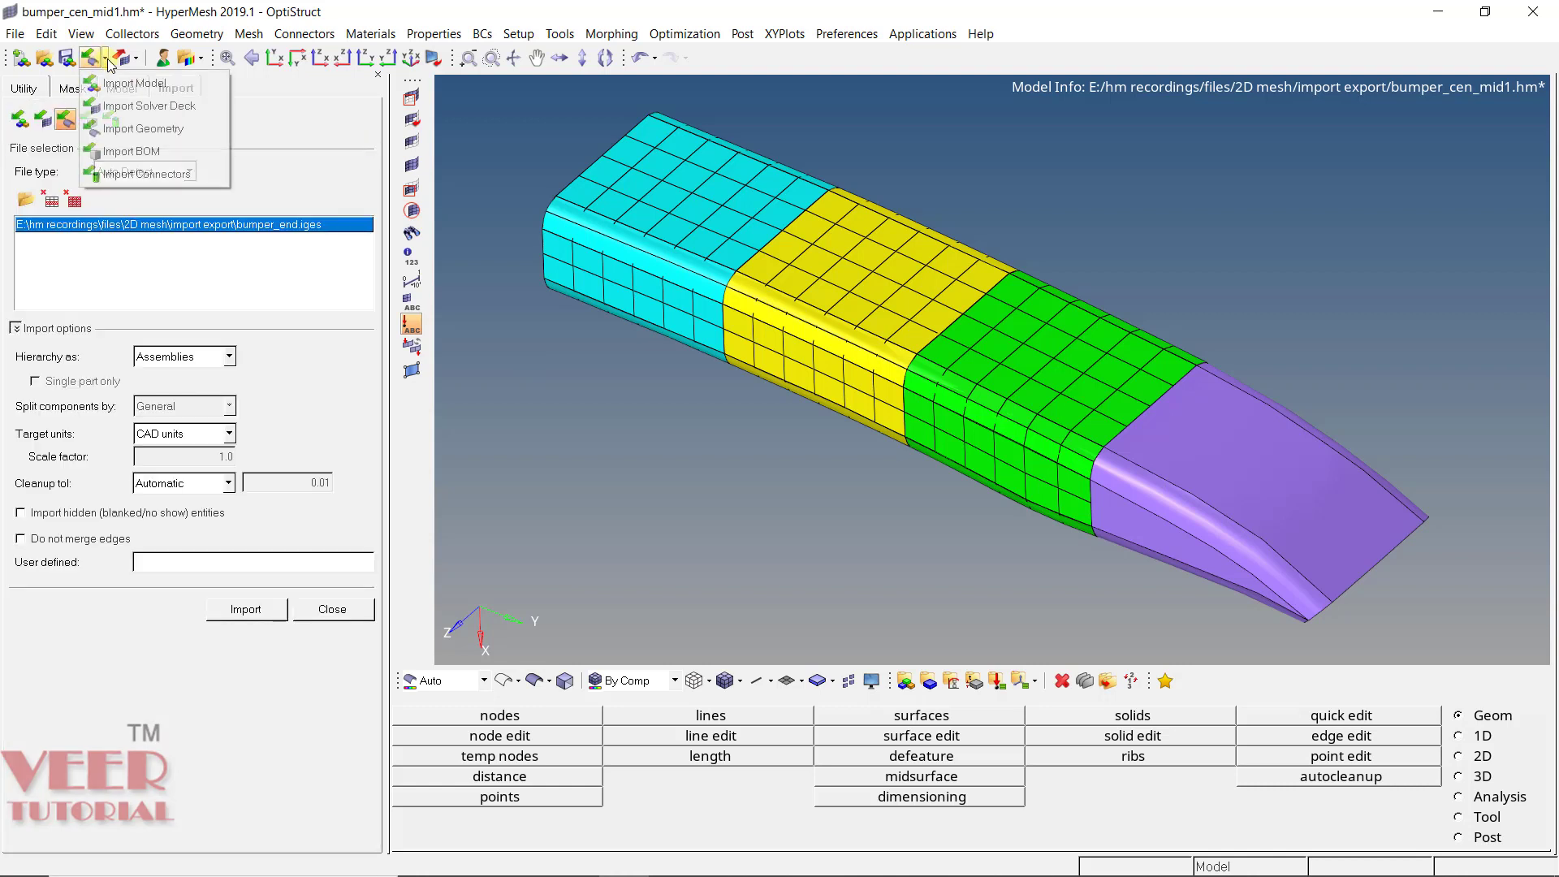
click(128, 107)
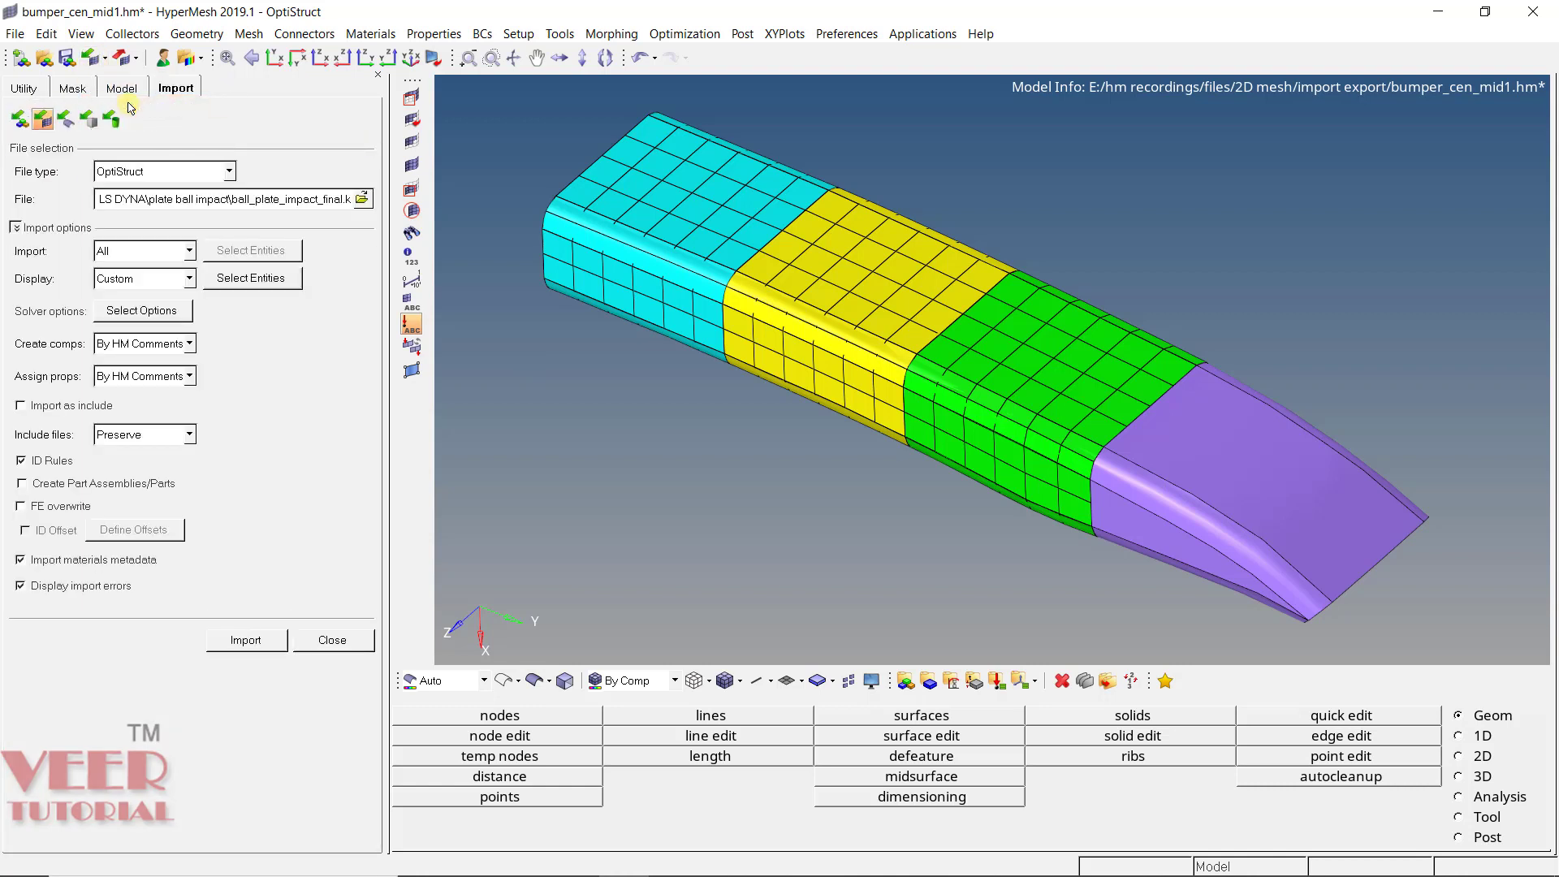
click(168, 174)
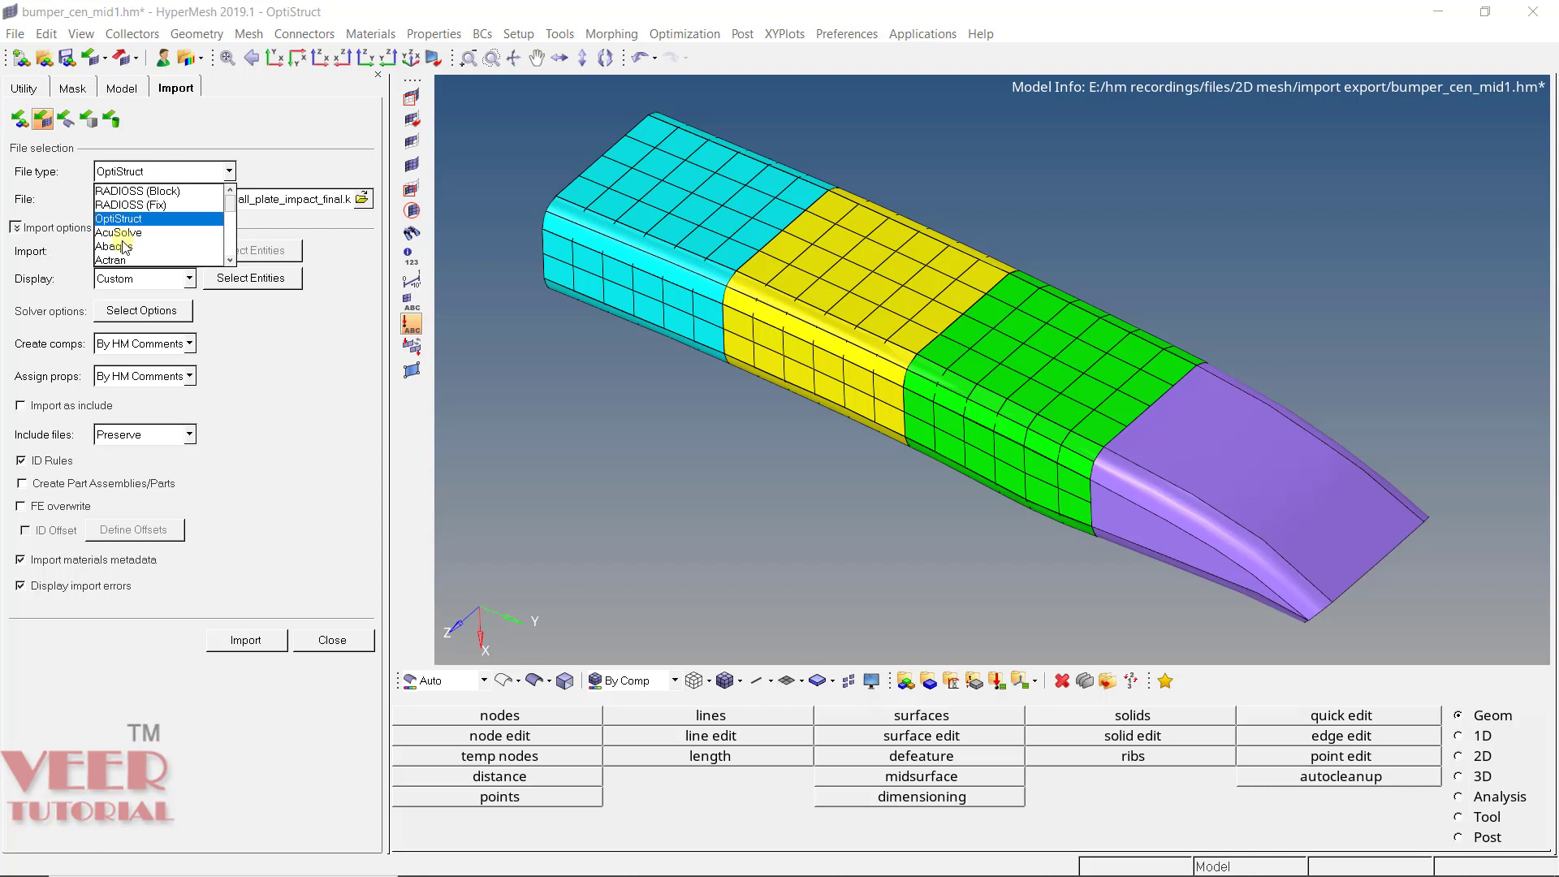
scroll(143, 234, down, 3)
scroll(142, 233, down, 3)
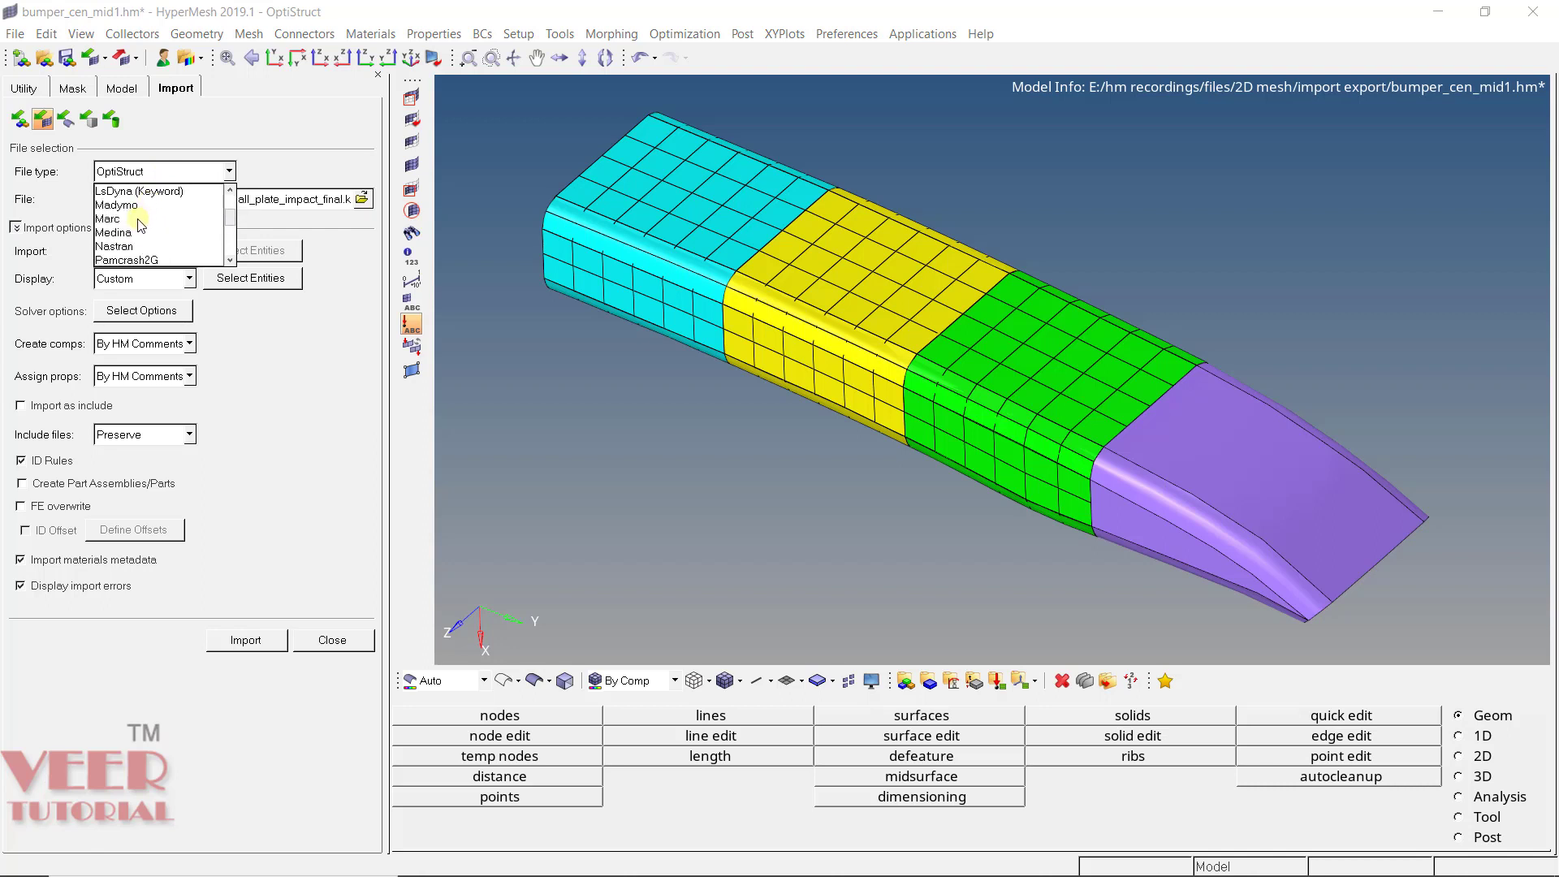
scroll(140, 224, up, 6)
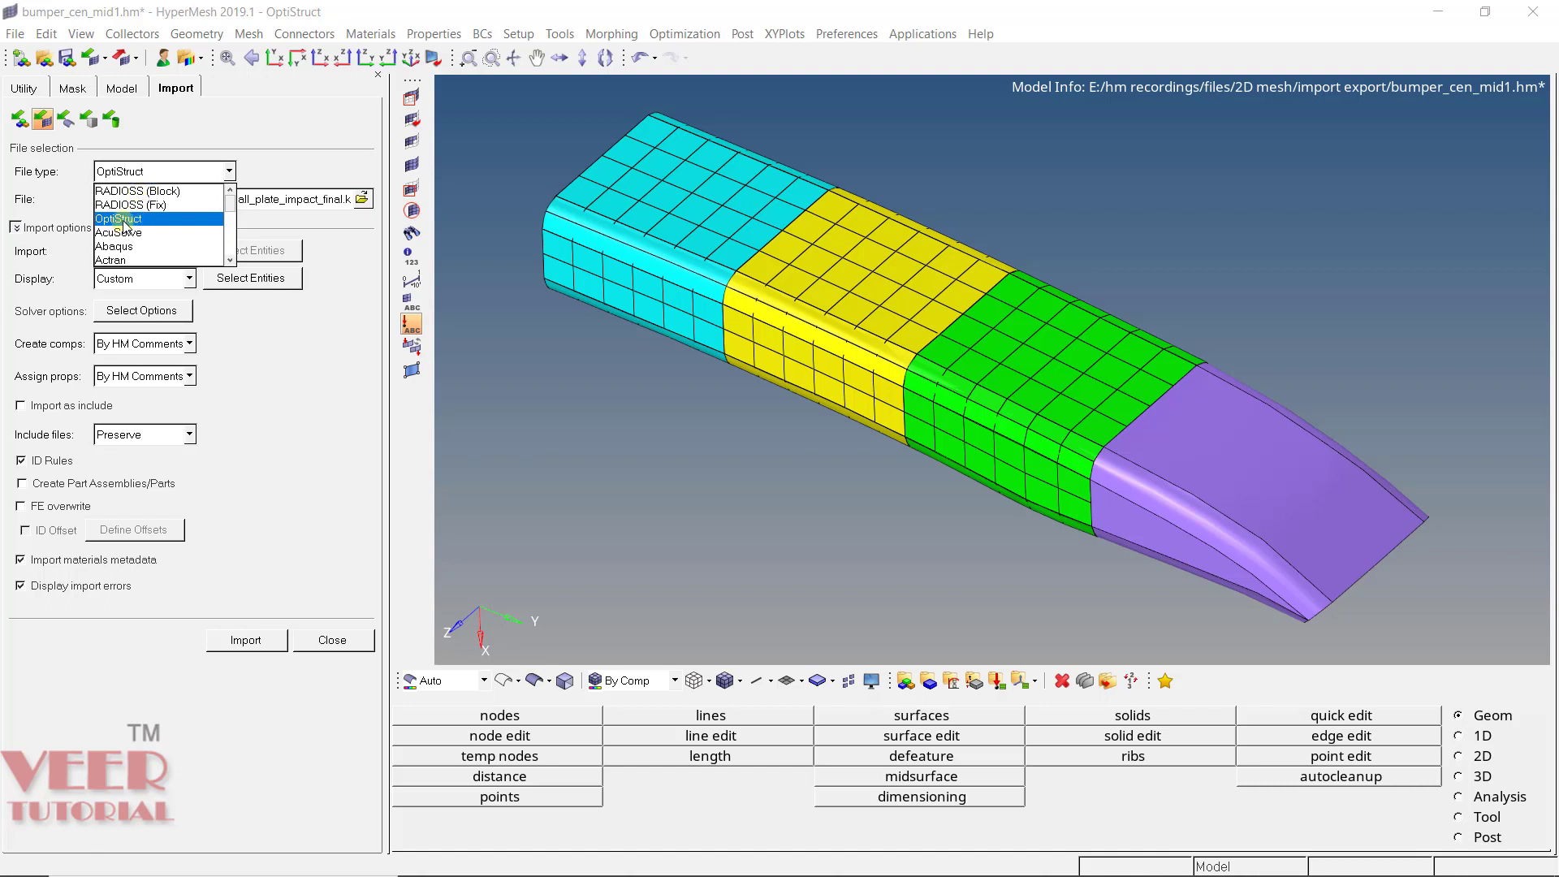
click(121, 221)
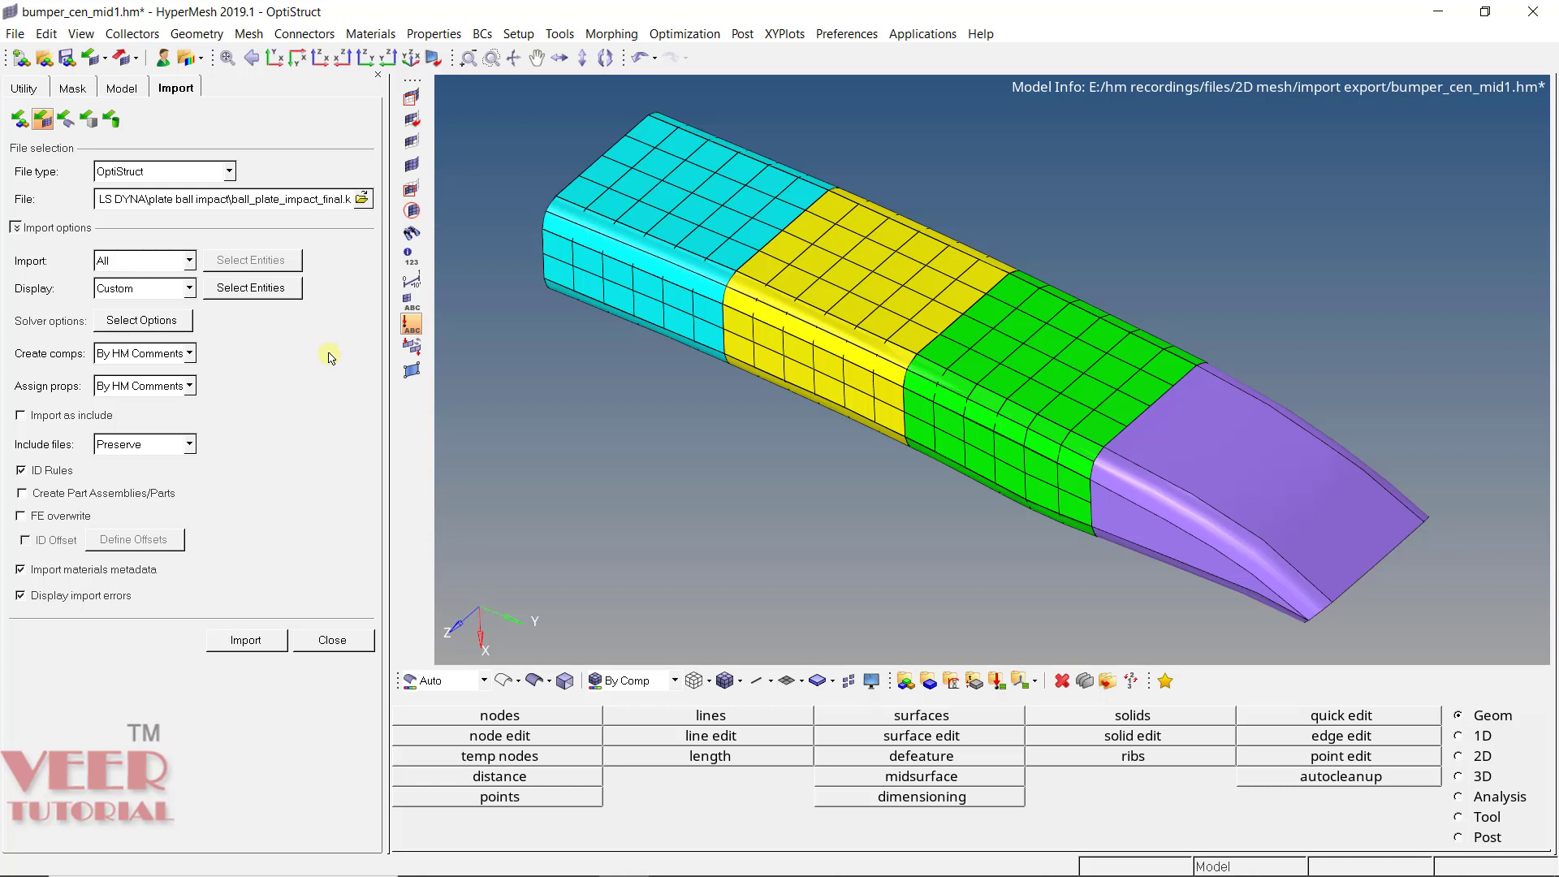
Import the OptiStruct file bumper_end_rgd.fem from the "import export" folder and dismiss the import messages.
click(362, 199)
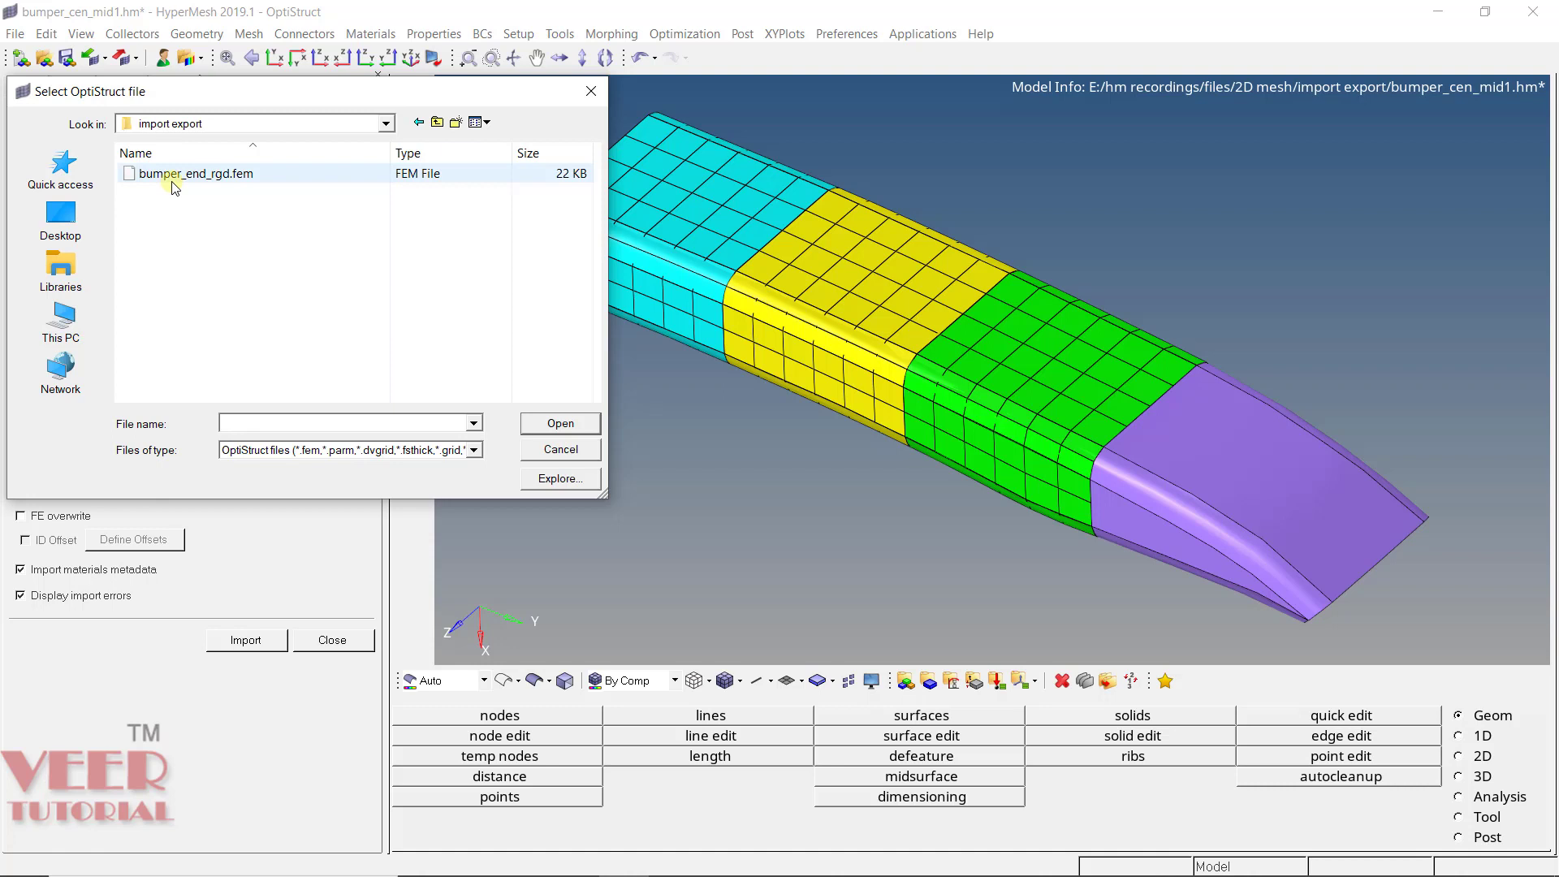
double_click(241, 174)
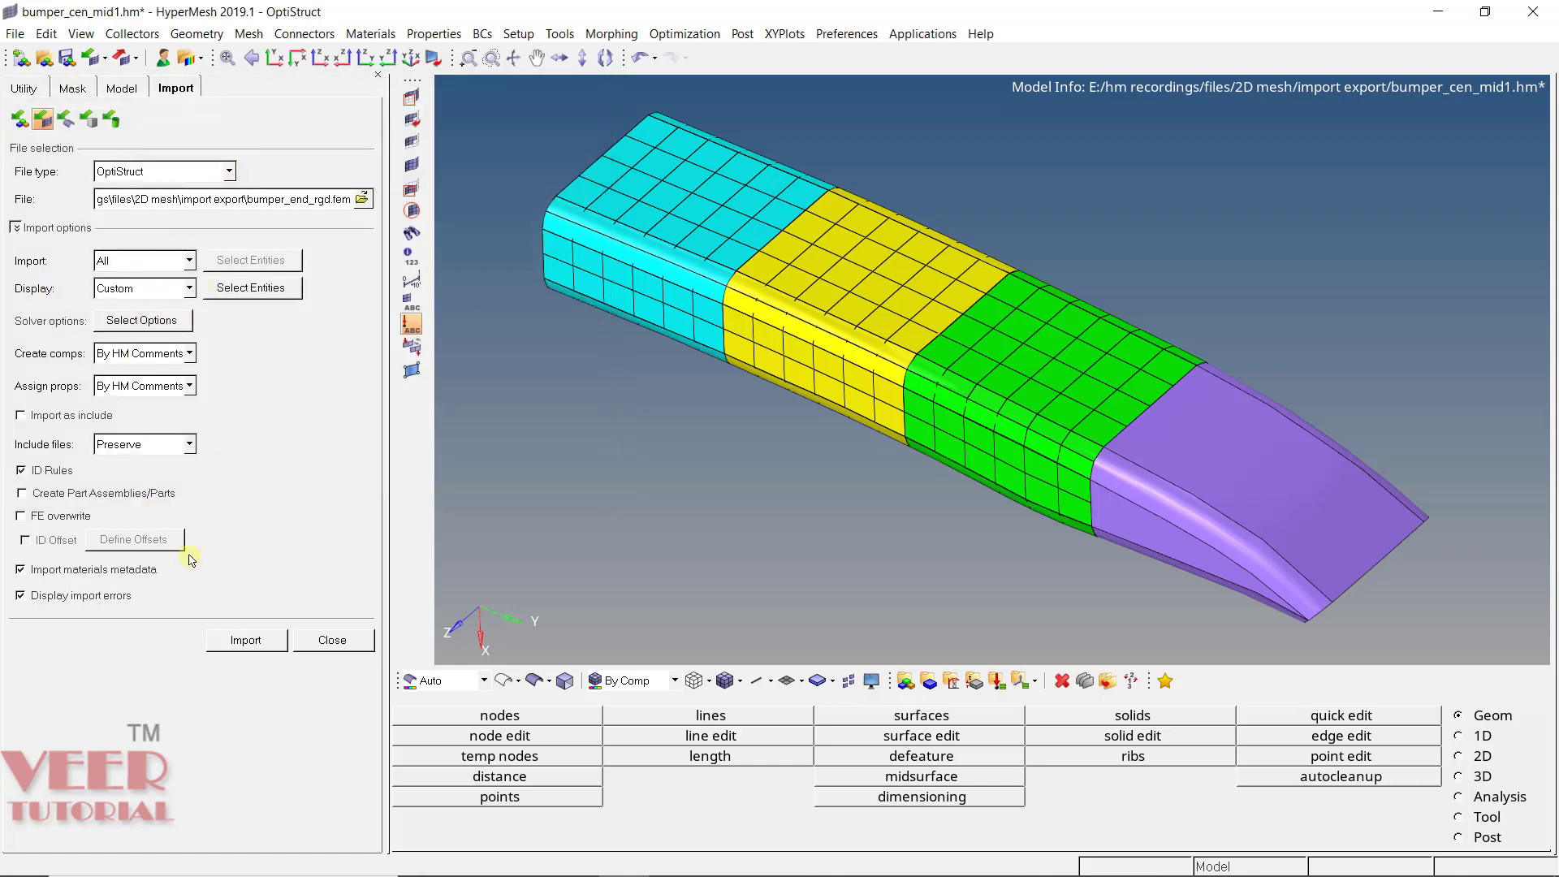
click(240, 647)
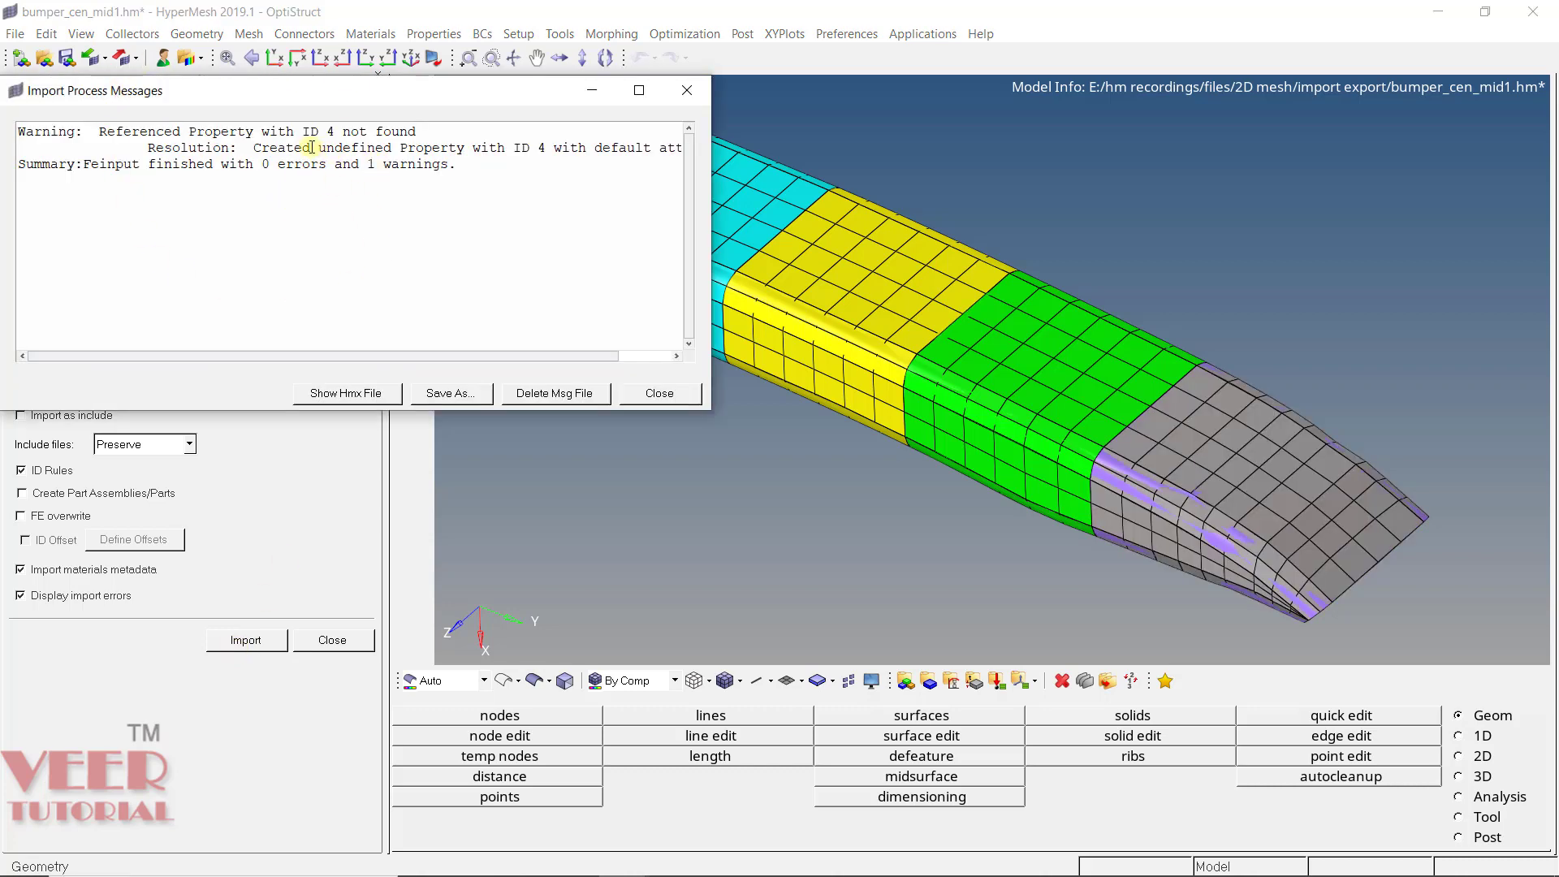
drag(310, 149, 520, 172)
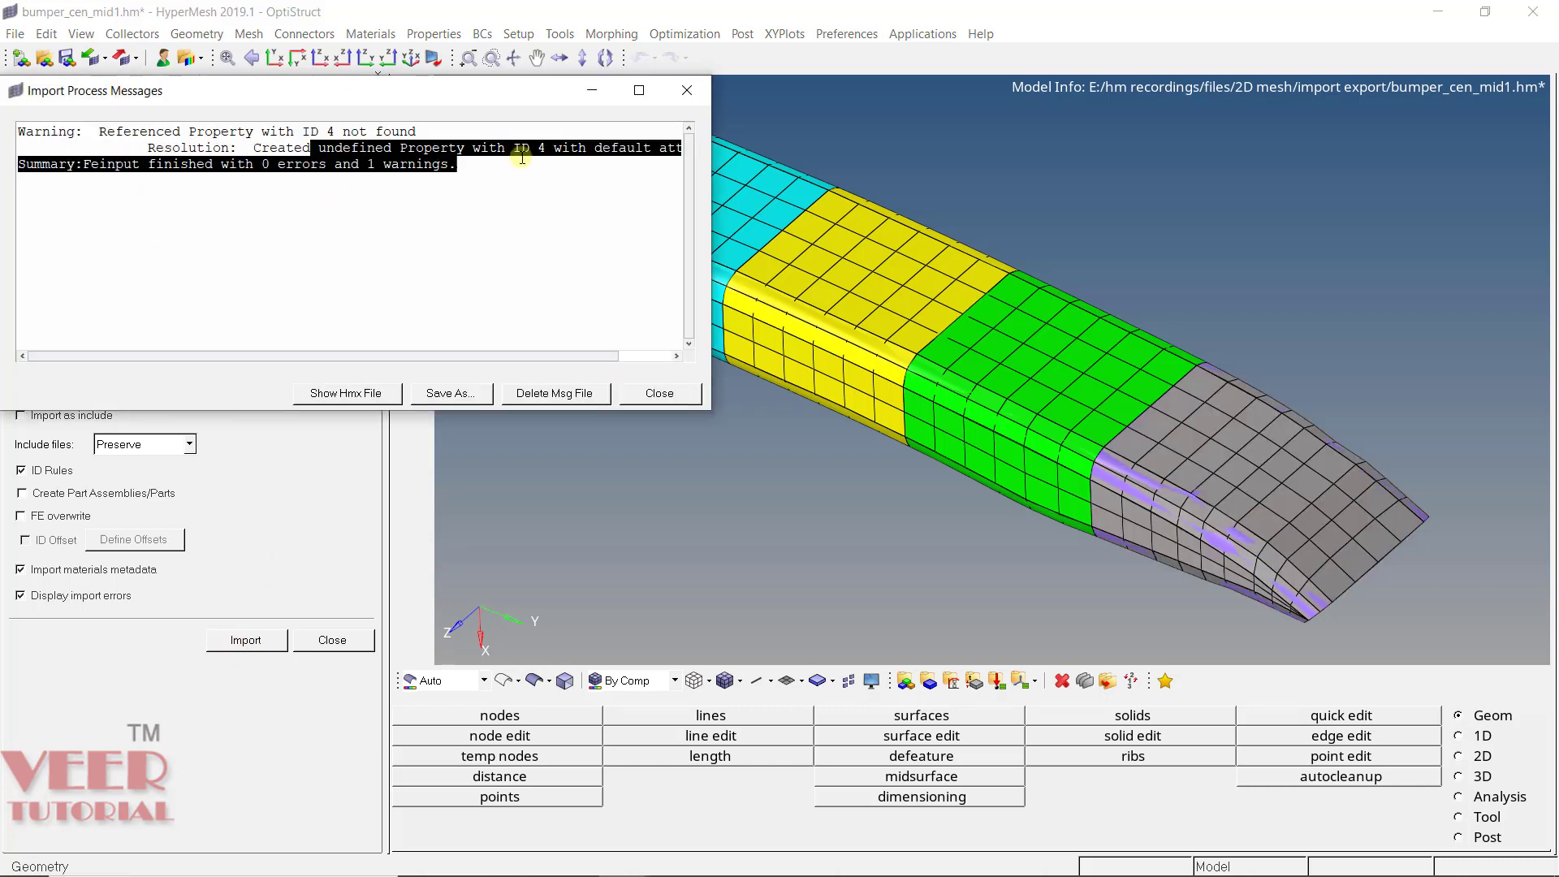
click(563, 197)
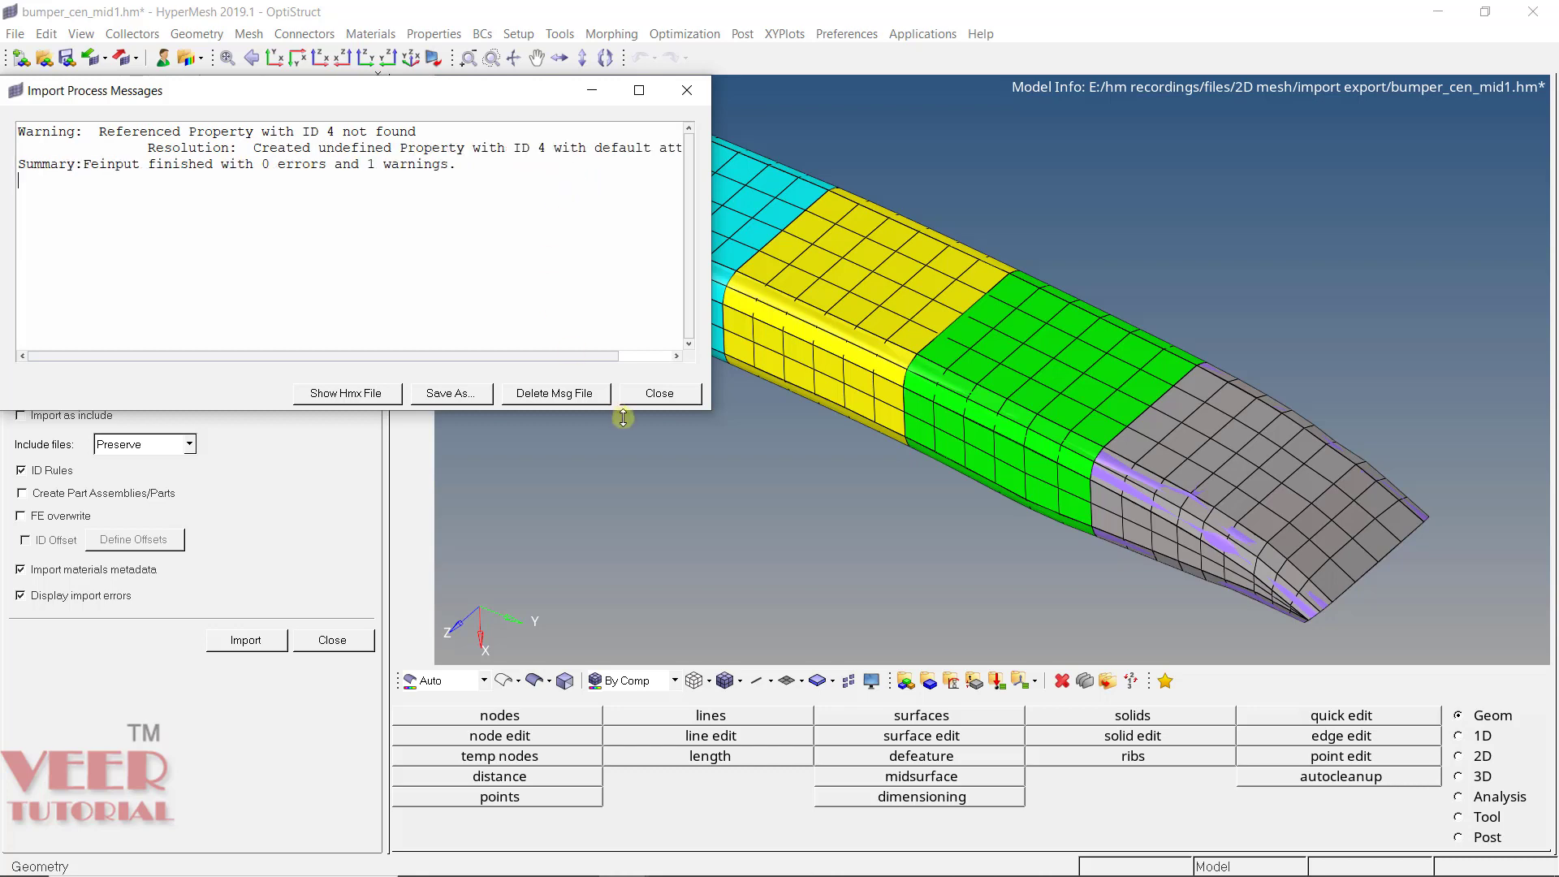
click(668, 393)
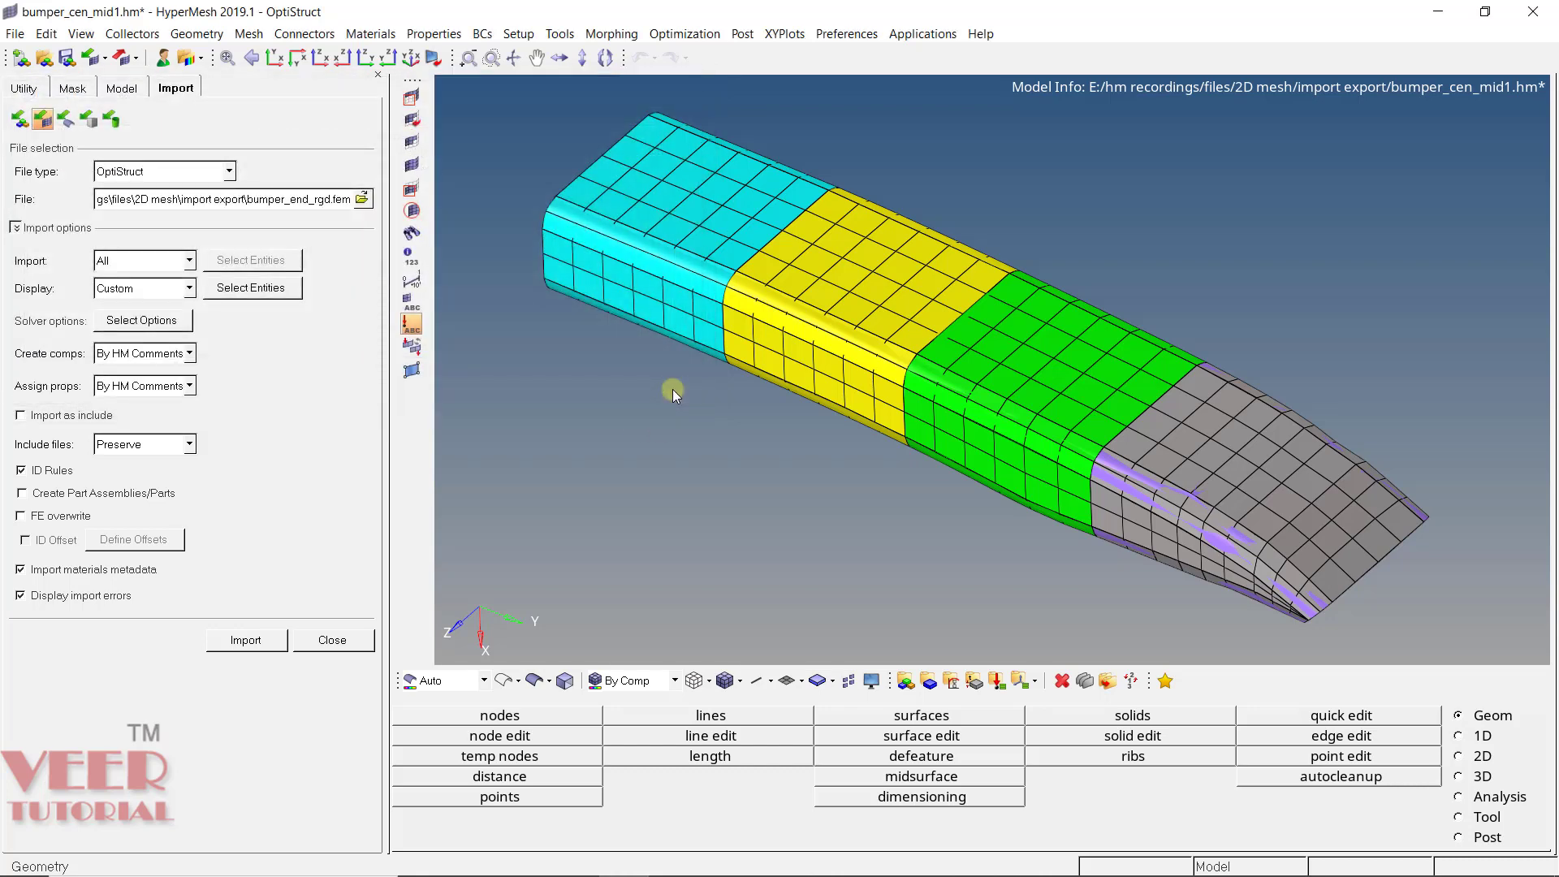
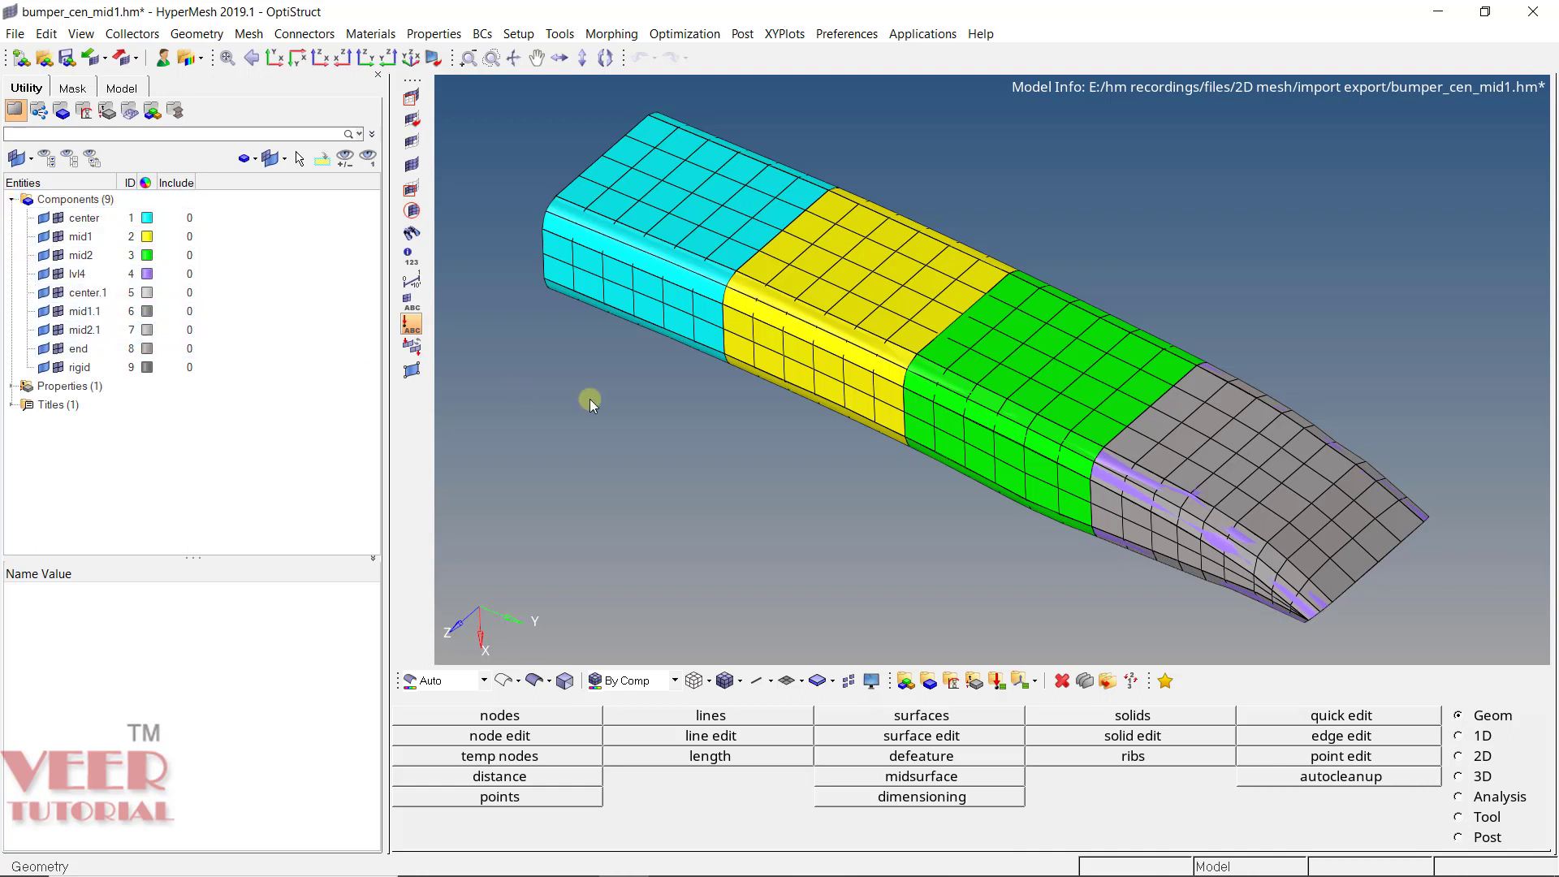
Toggle the mesh display of the imported end component off and on to check which elements it holds.
click(58, 294)
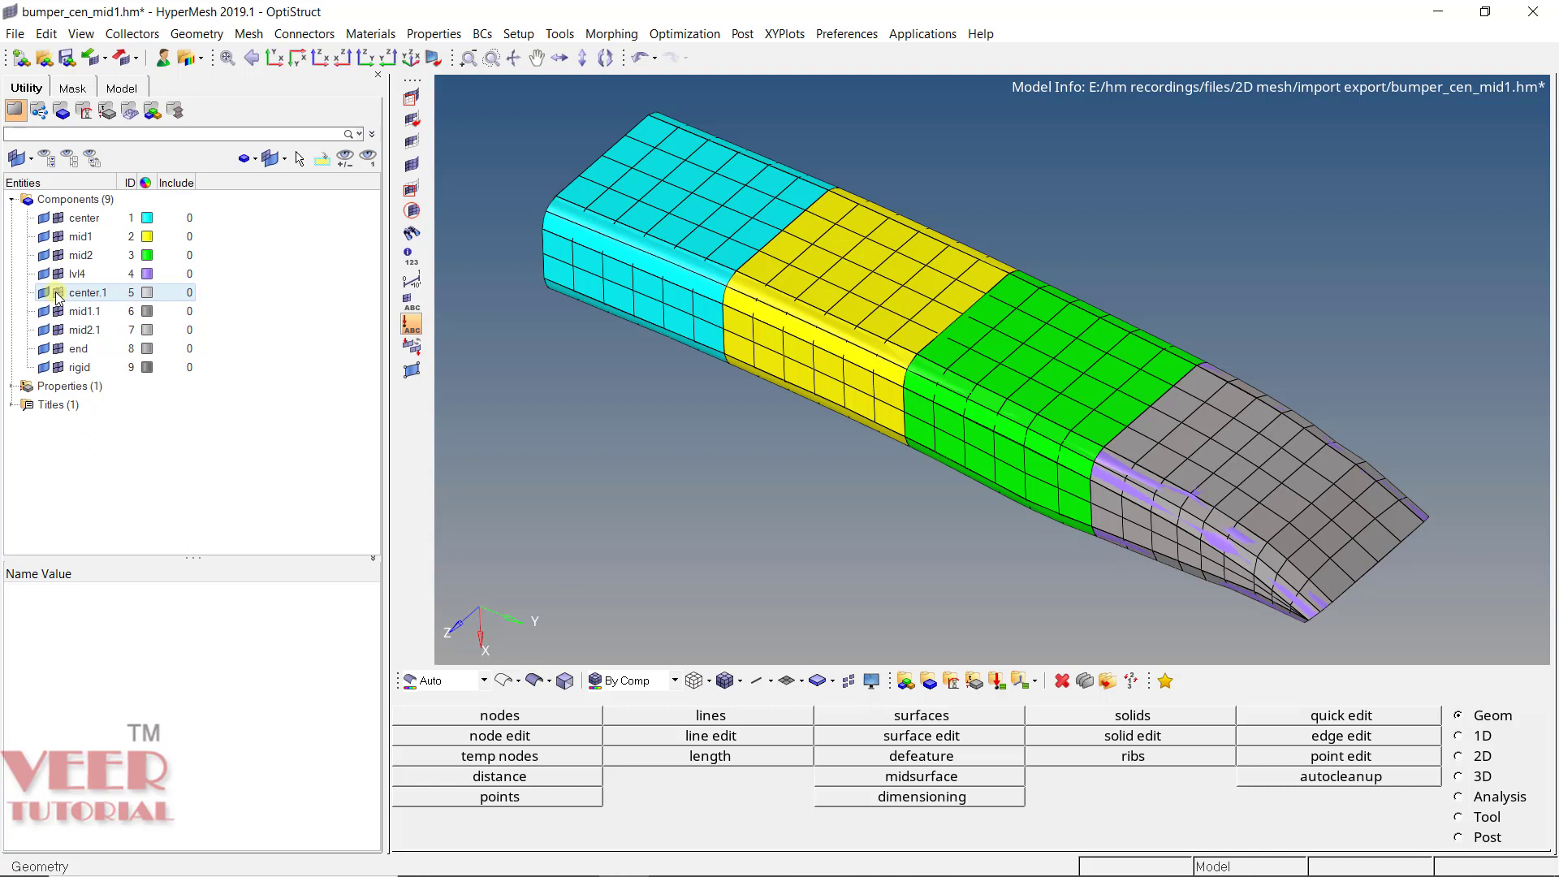
click(58, 348)
click(58, 348)
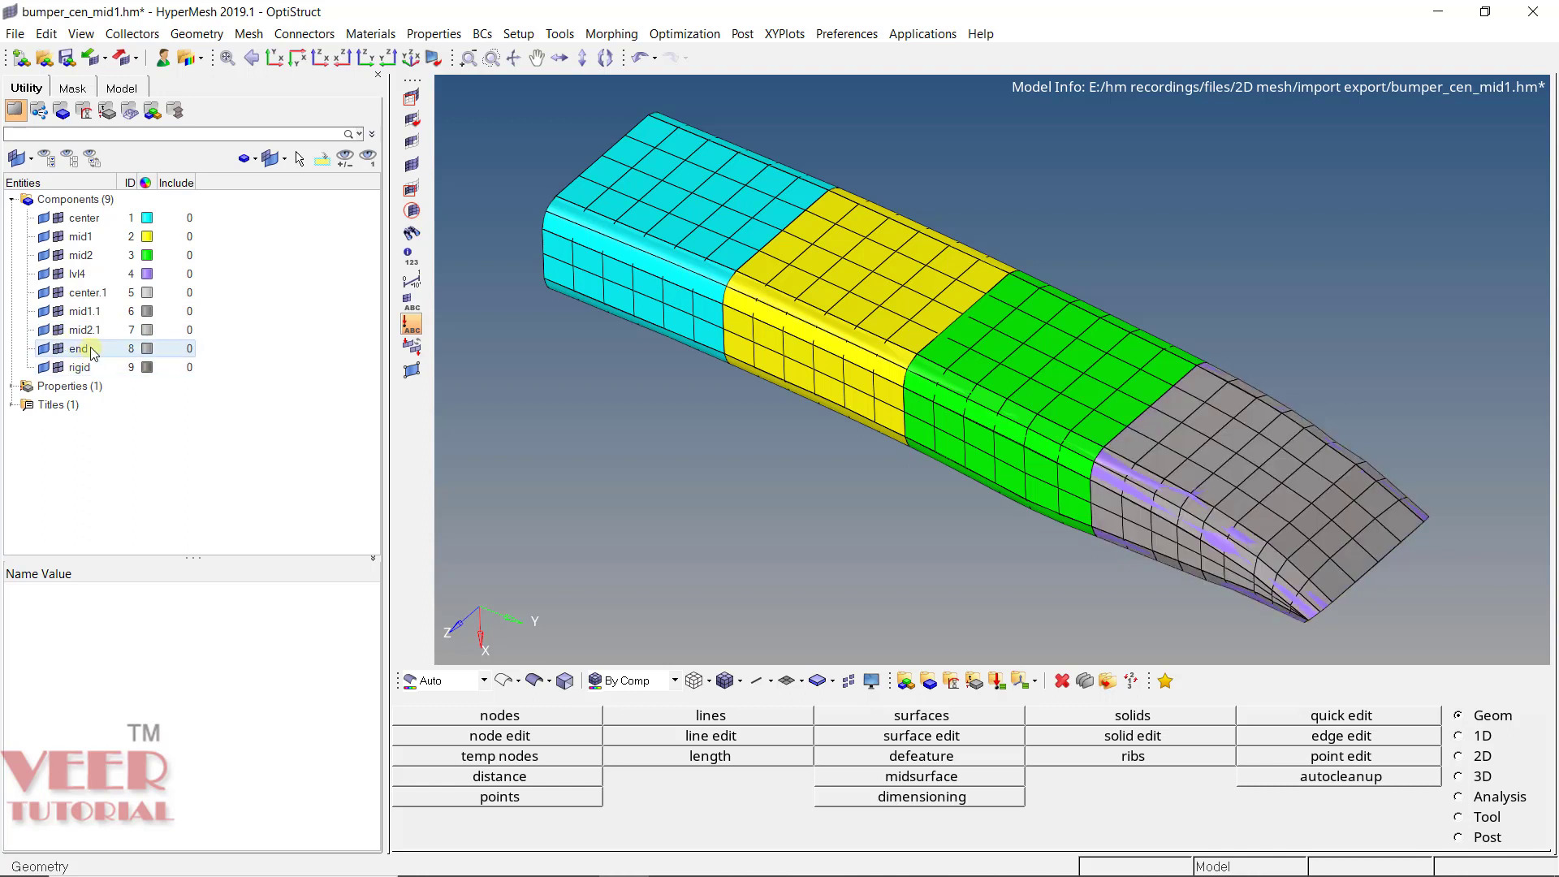
click(58, 349)
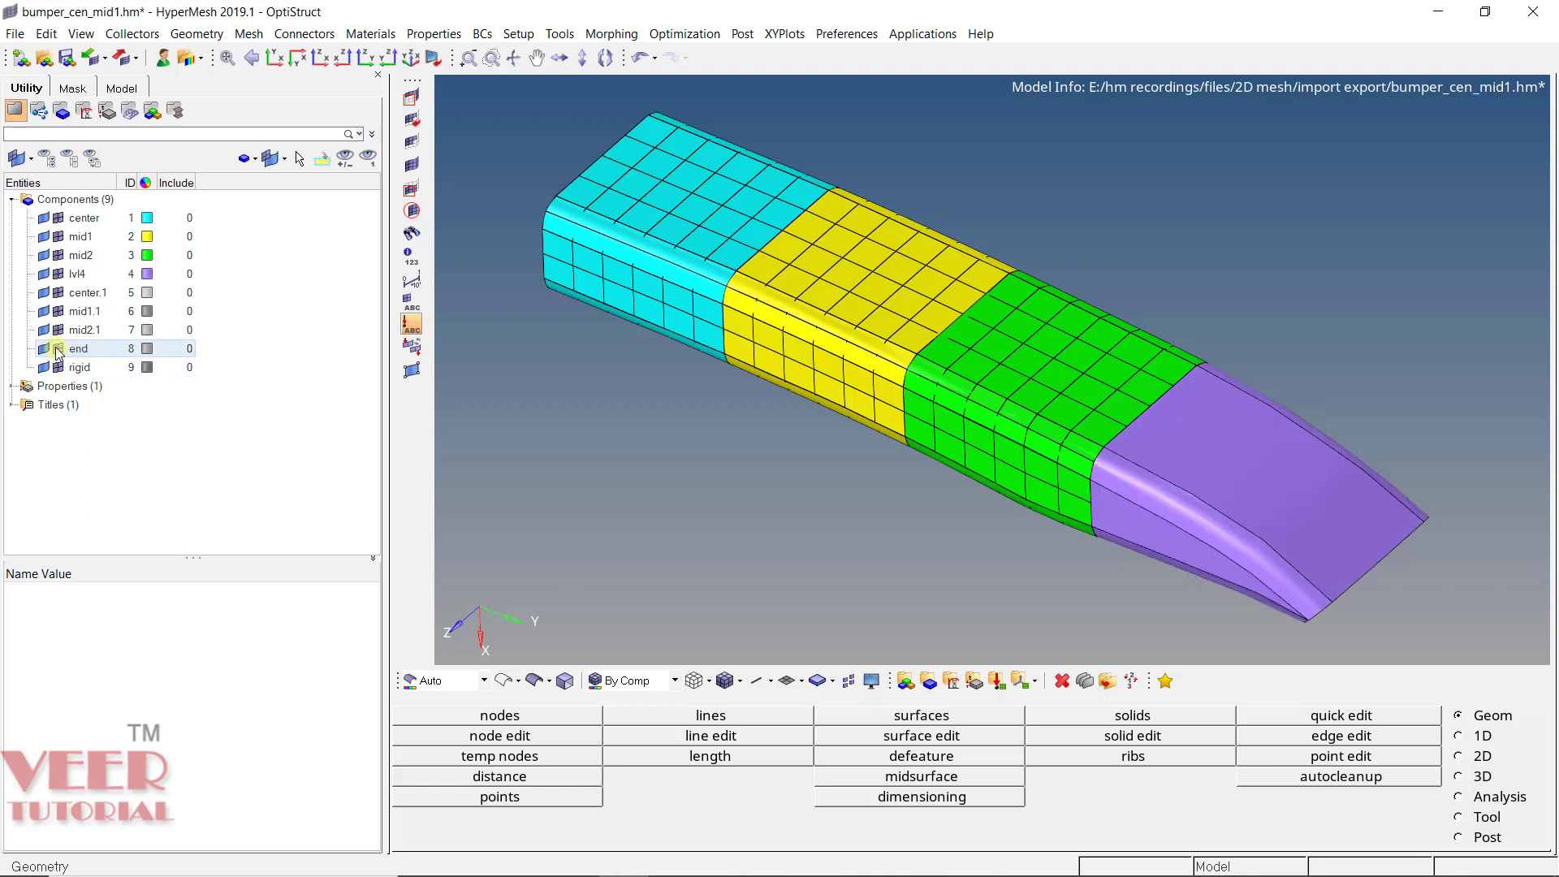
click(57, 349)
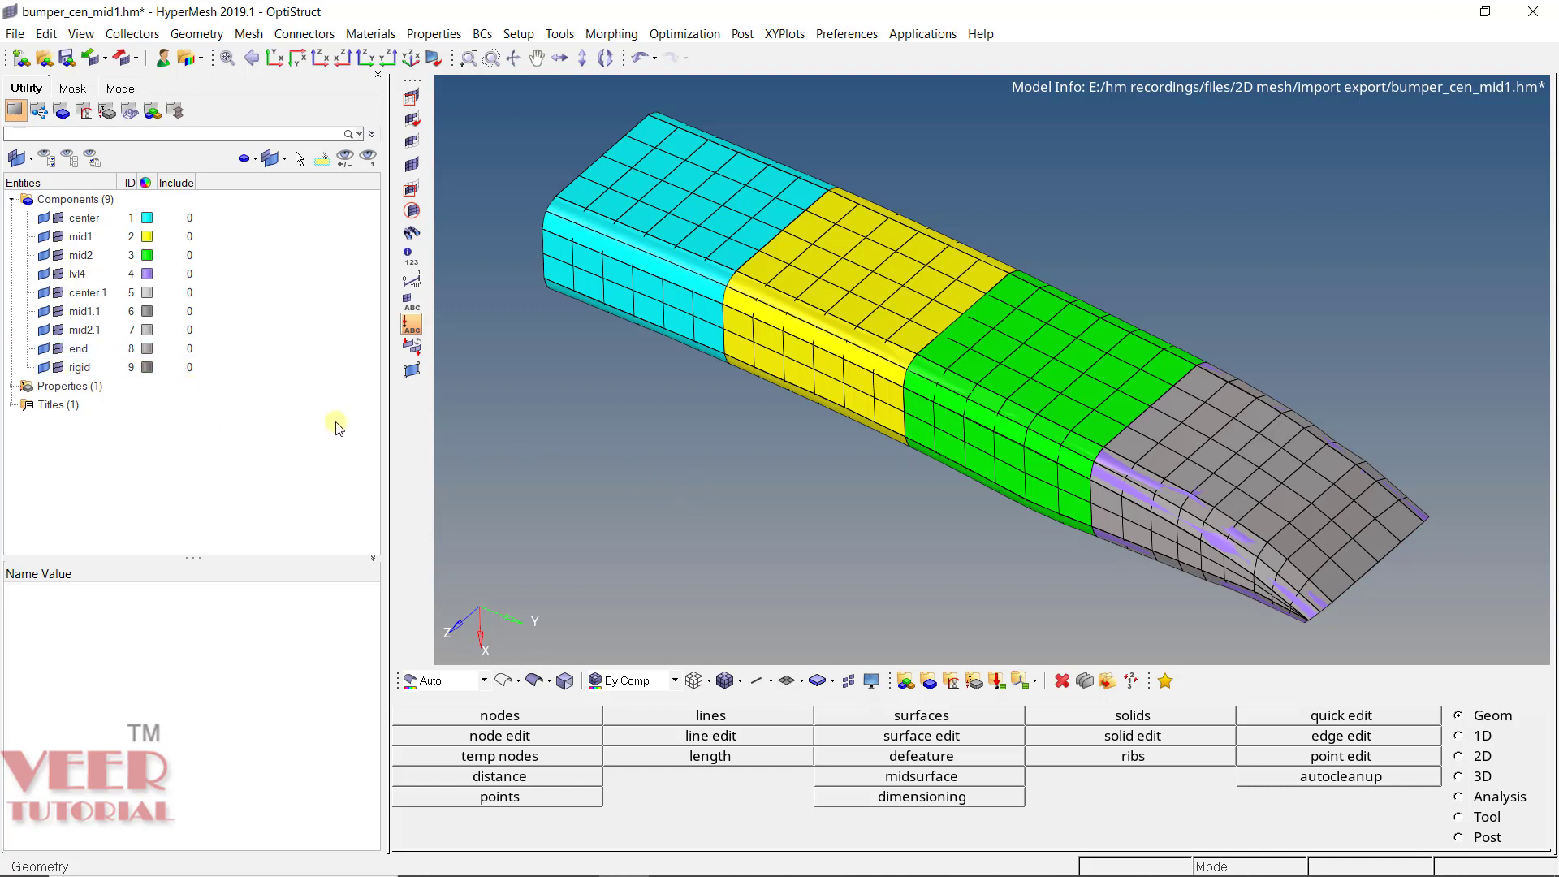
Find the empty components with a preview and delete them from the model.
click(1062, 682)
click(407, 713)
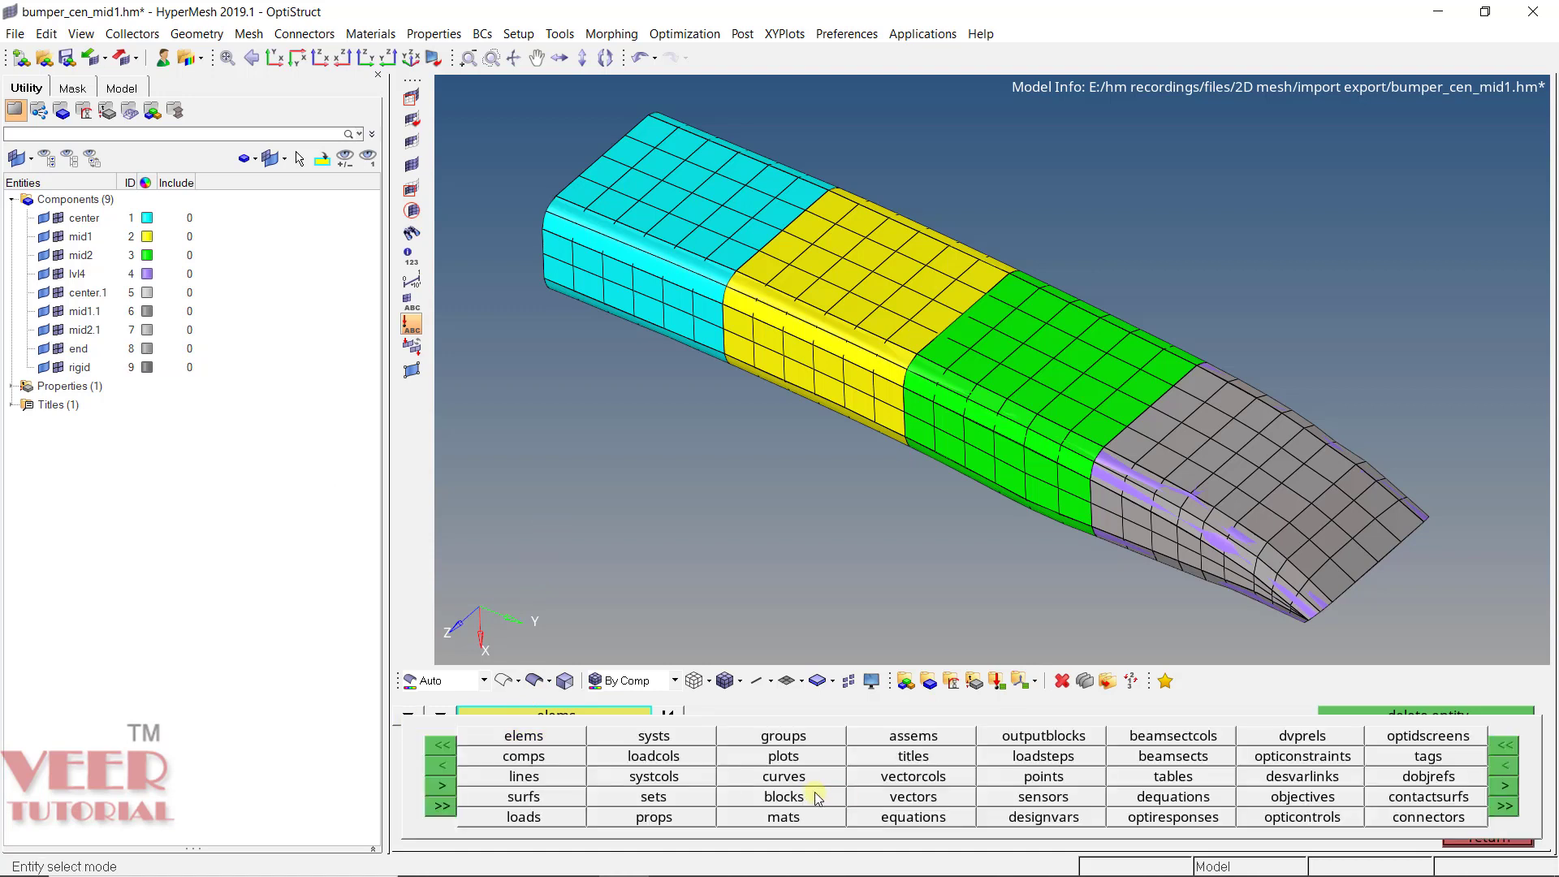
click(536, 756)
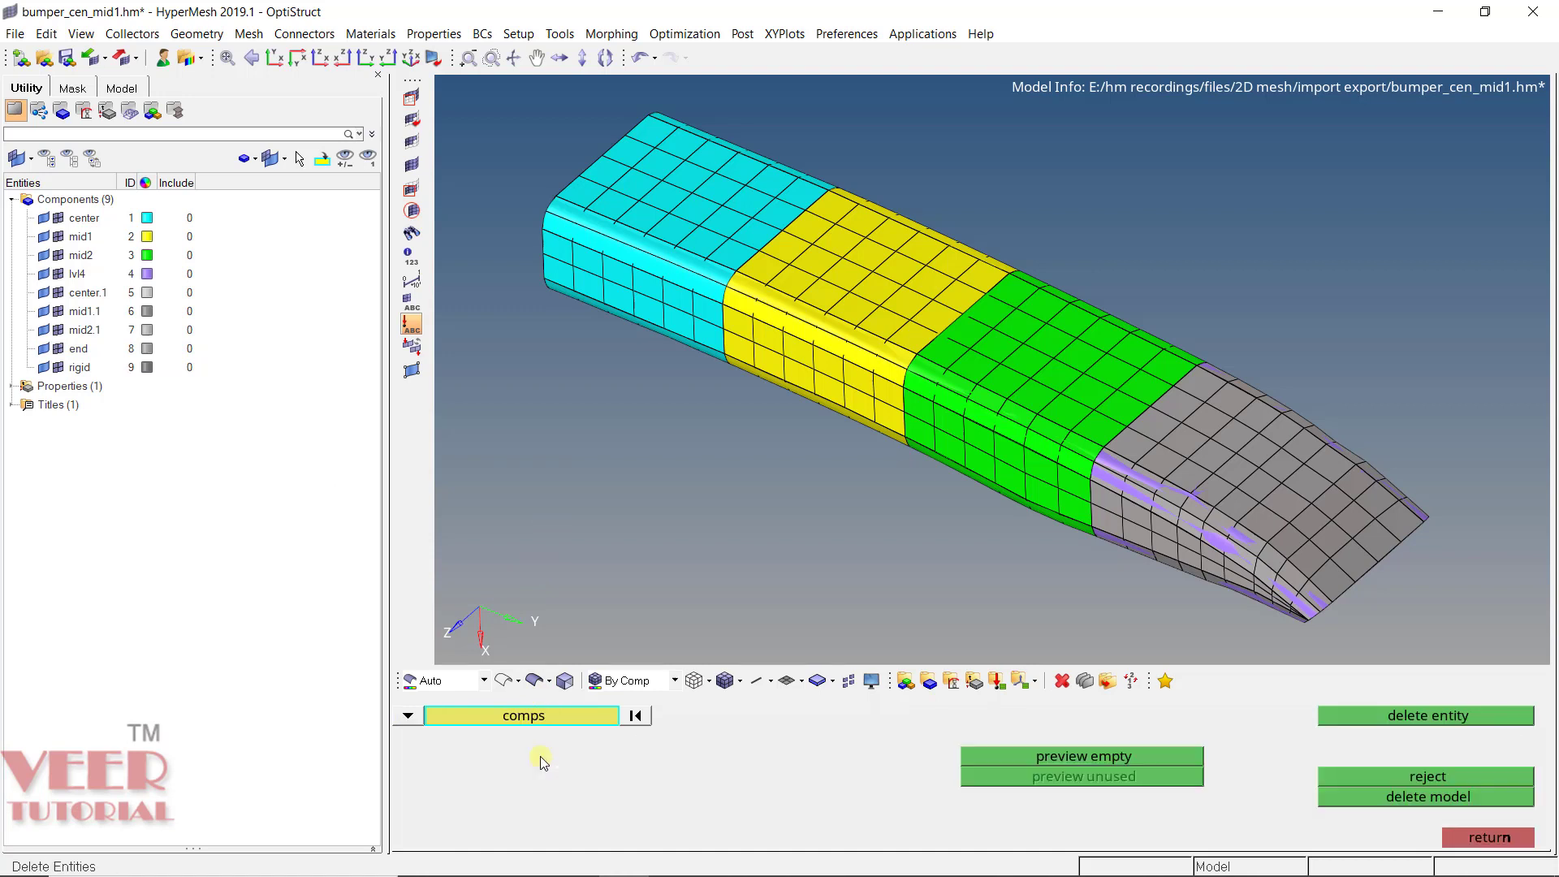
click(1075, 756)
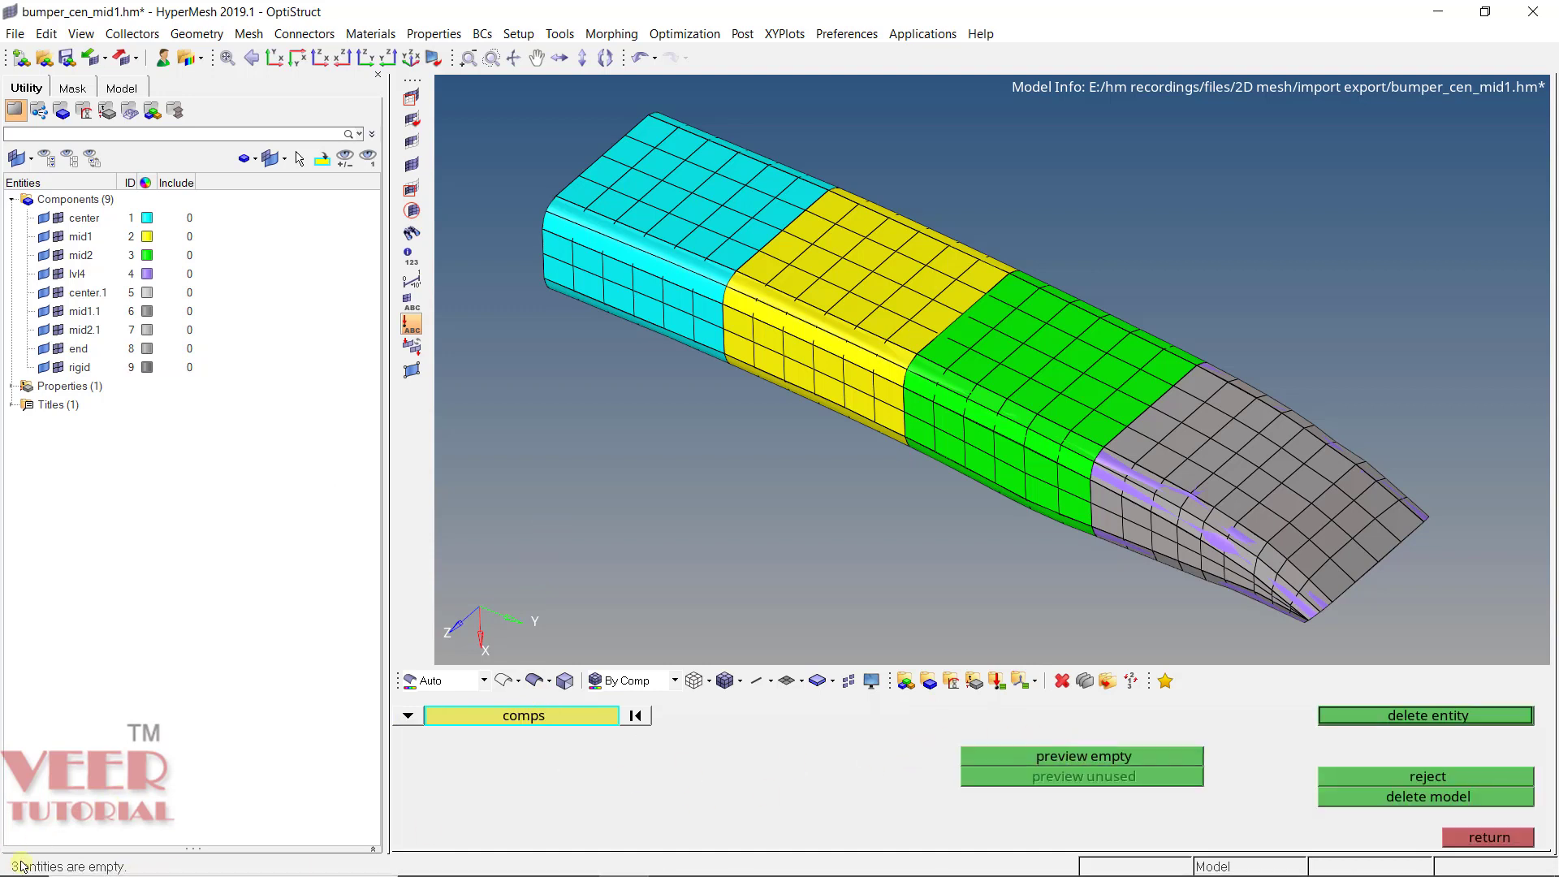
click(1425, 719)
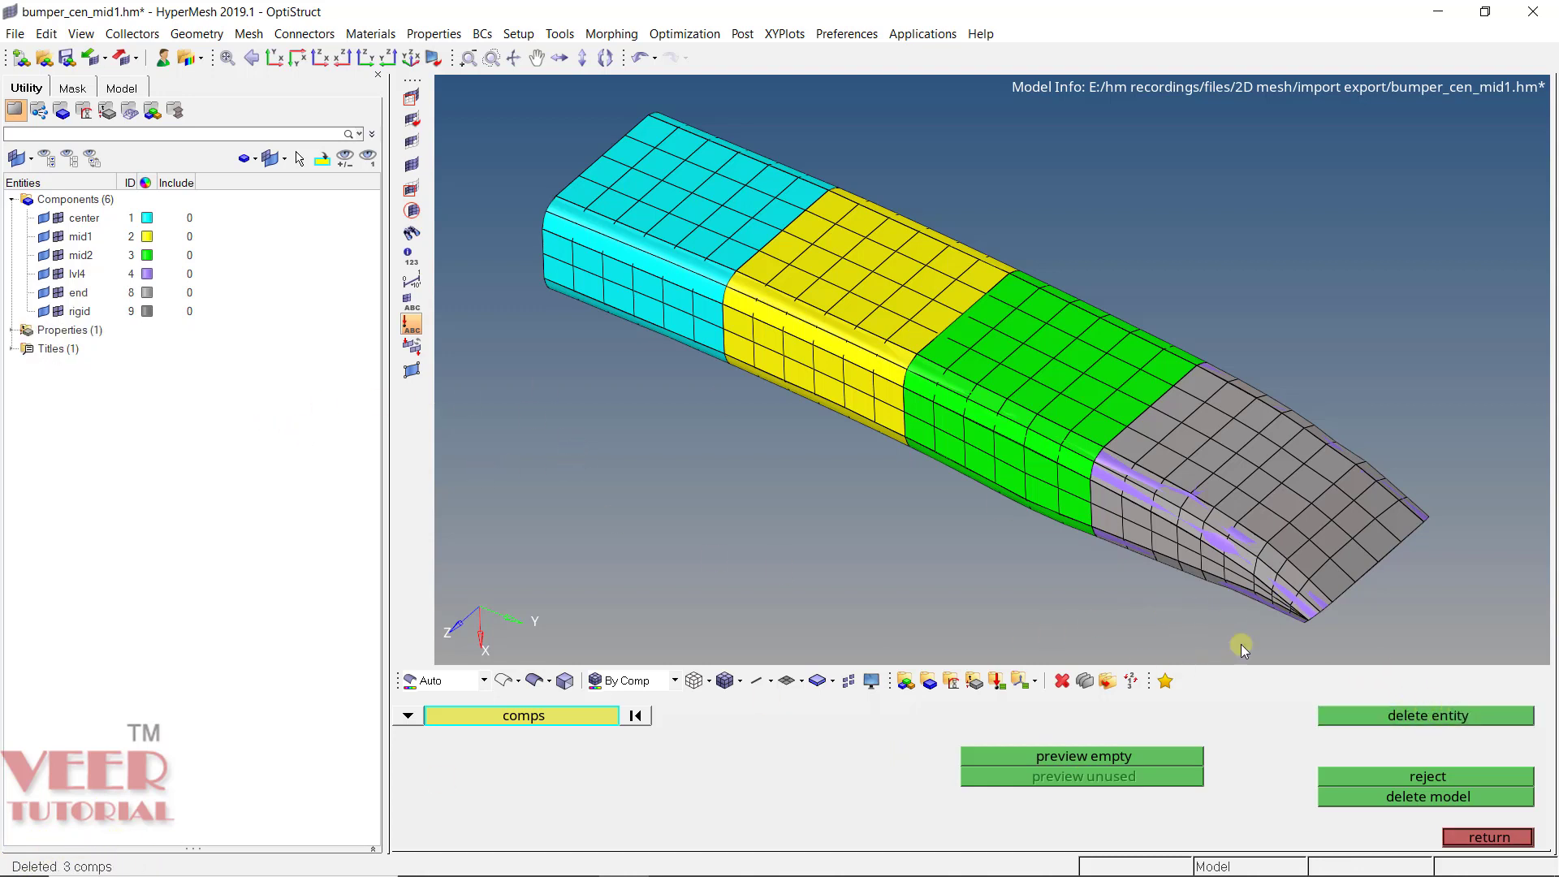
click(1482, 834)
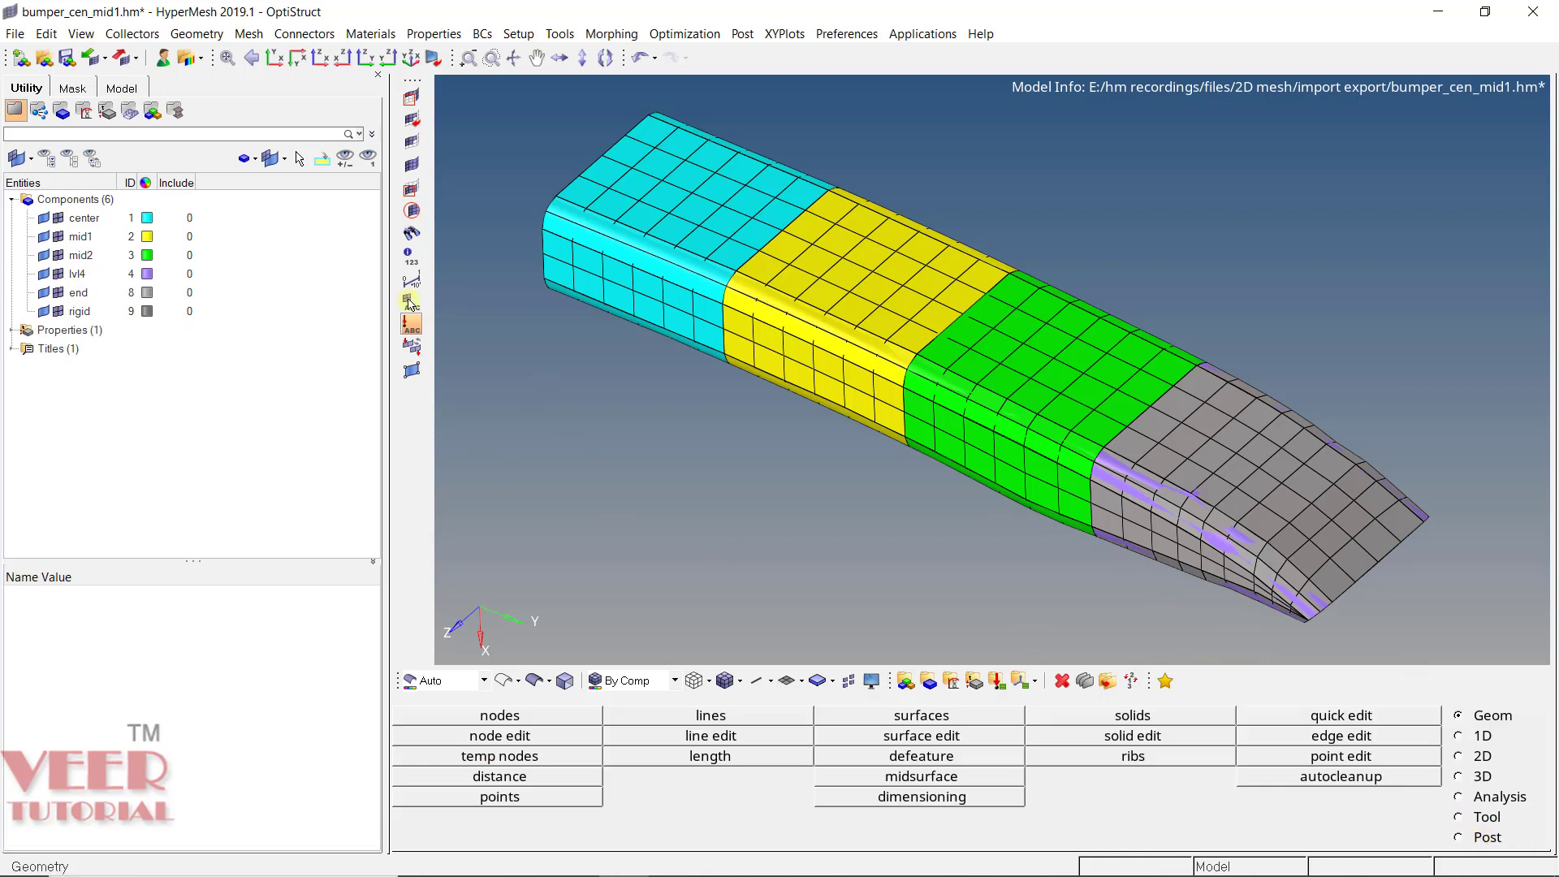
Isolate only the end component, fit it to the view and inspect its mesh.
click(60, 292)
click(61, 292)
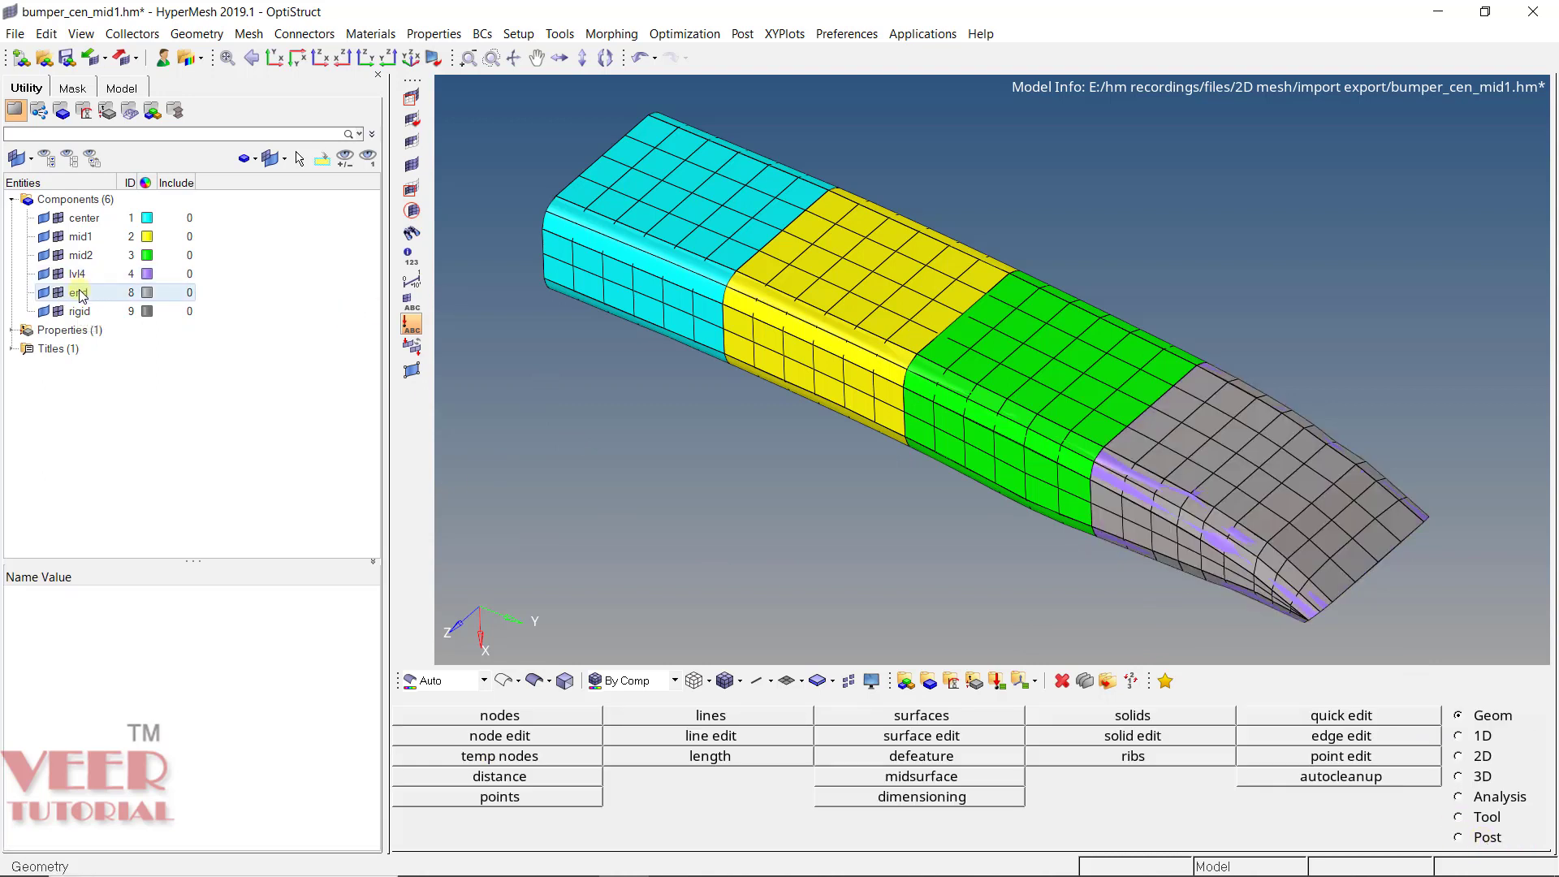
click(99, 297)
right_click(102, 302)
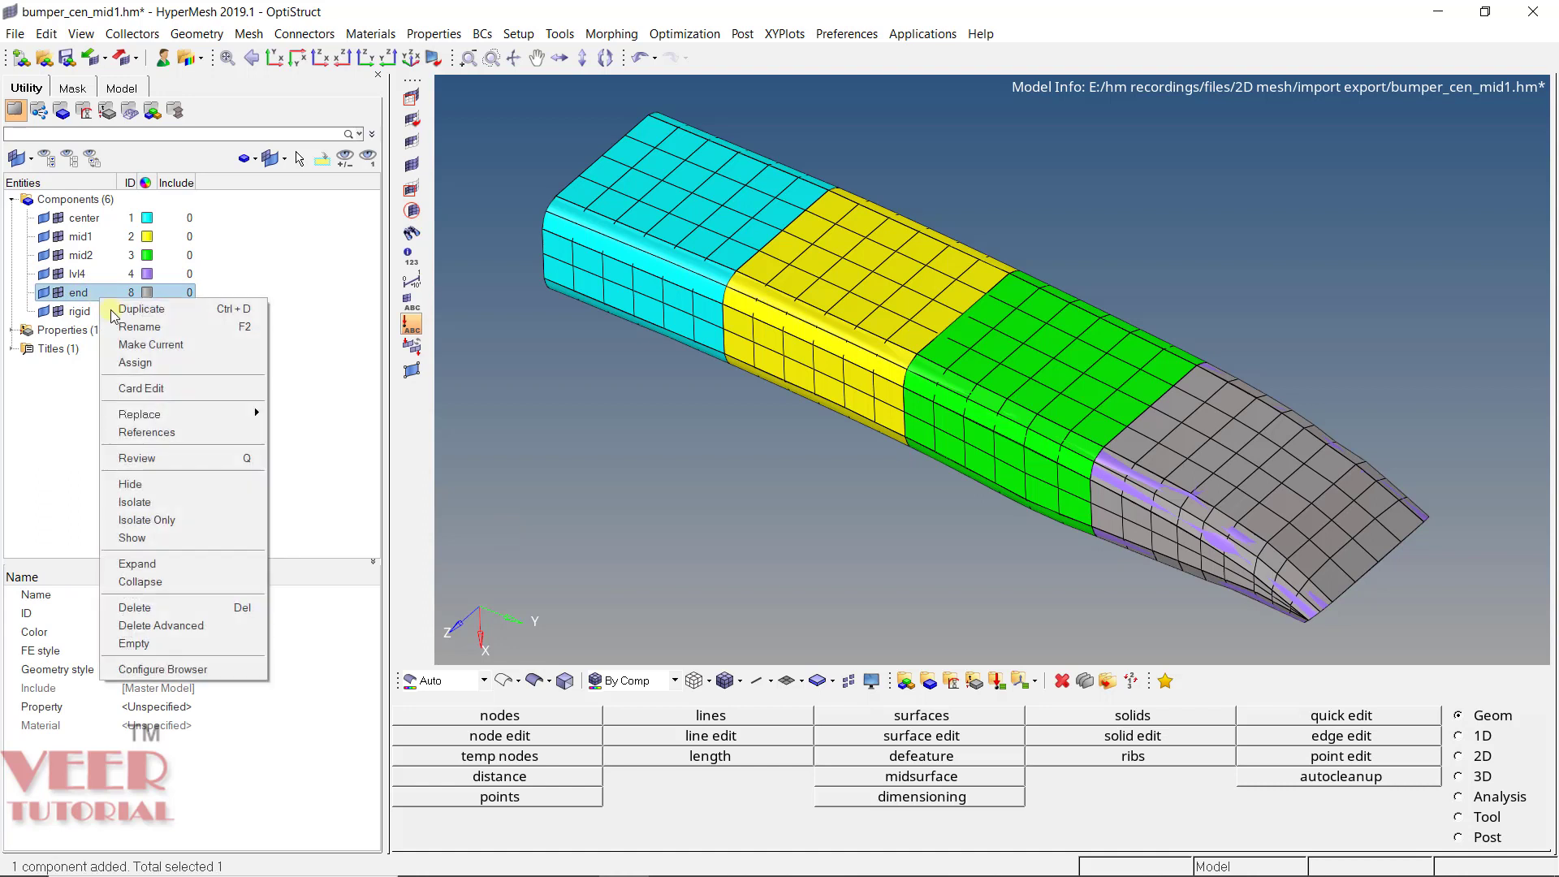
click(172, 529)
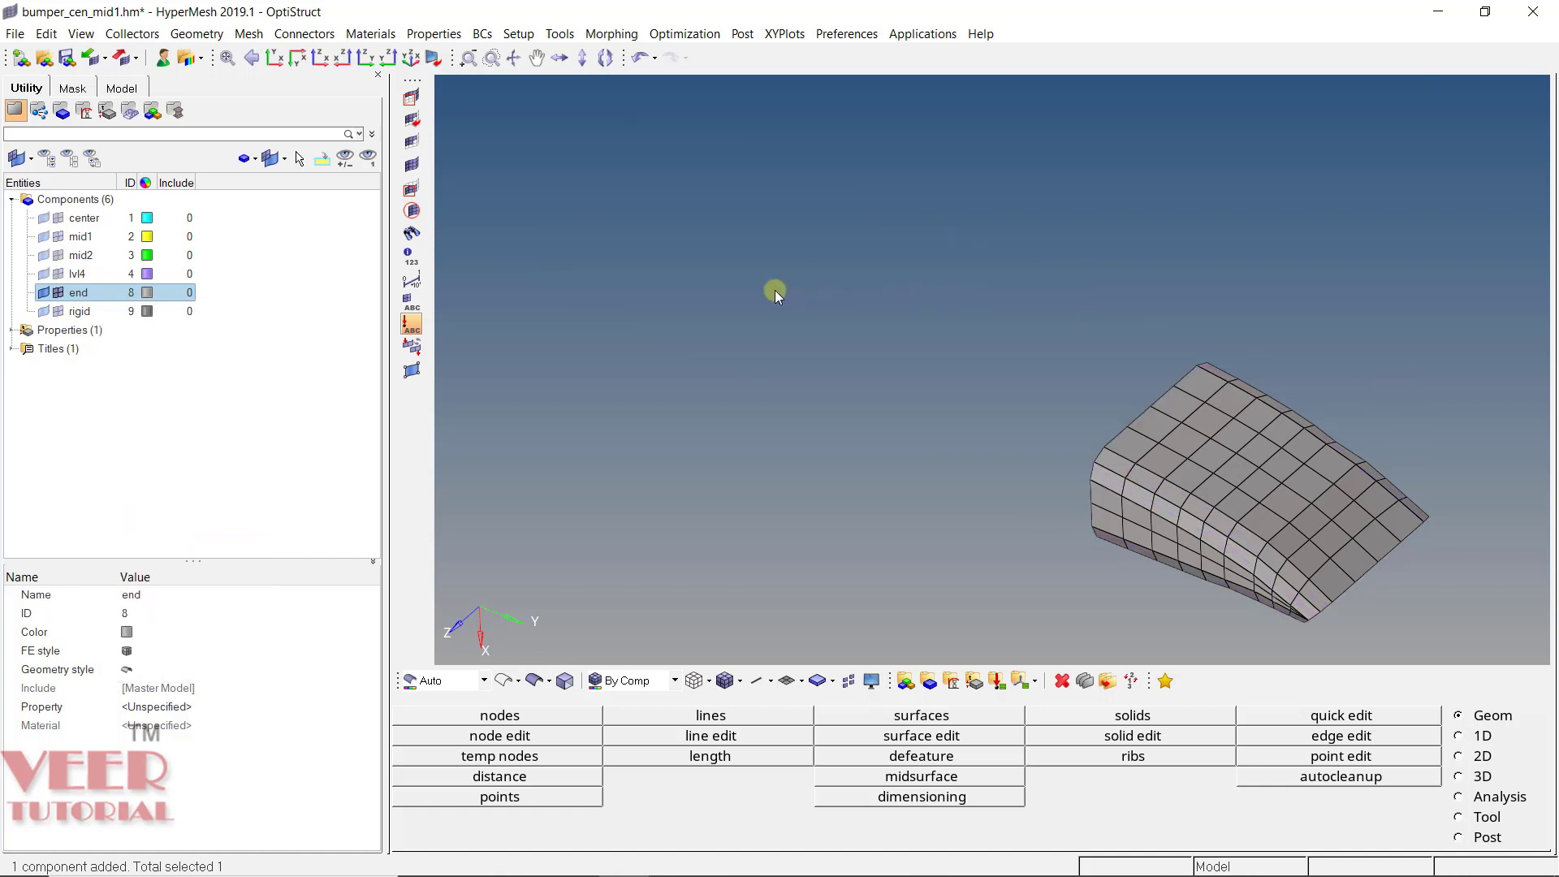
key(f)
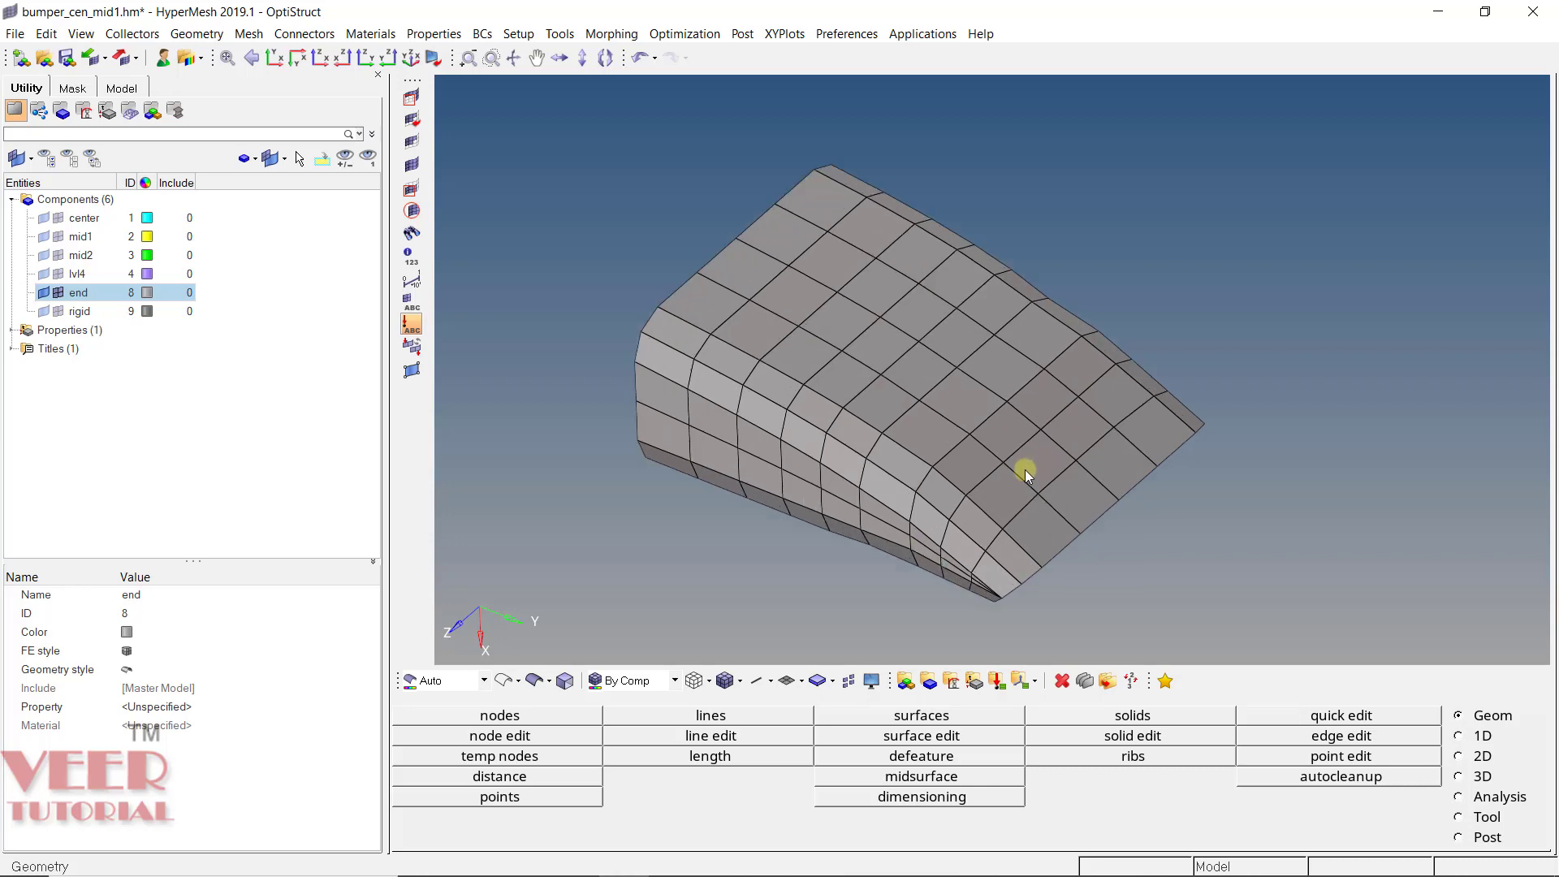
mouse_move(960, 504)
ctrl+mouse_down()
mouse_move(991, 293)
mouse_move(1040, 539)
ctrl+mouse_up()
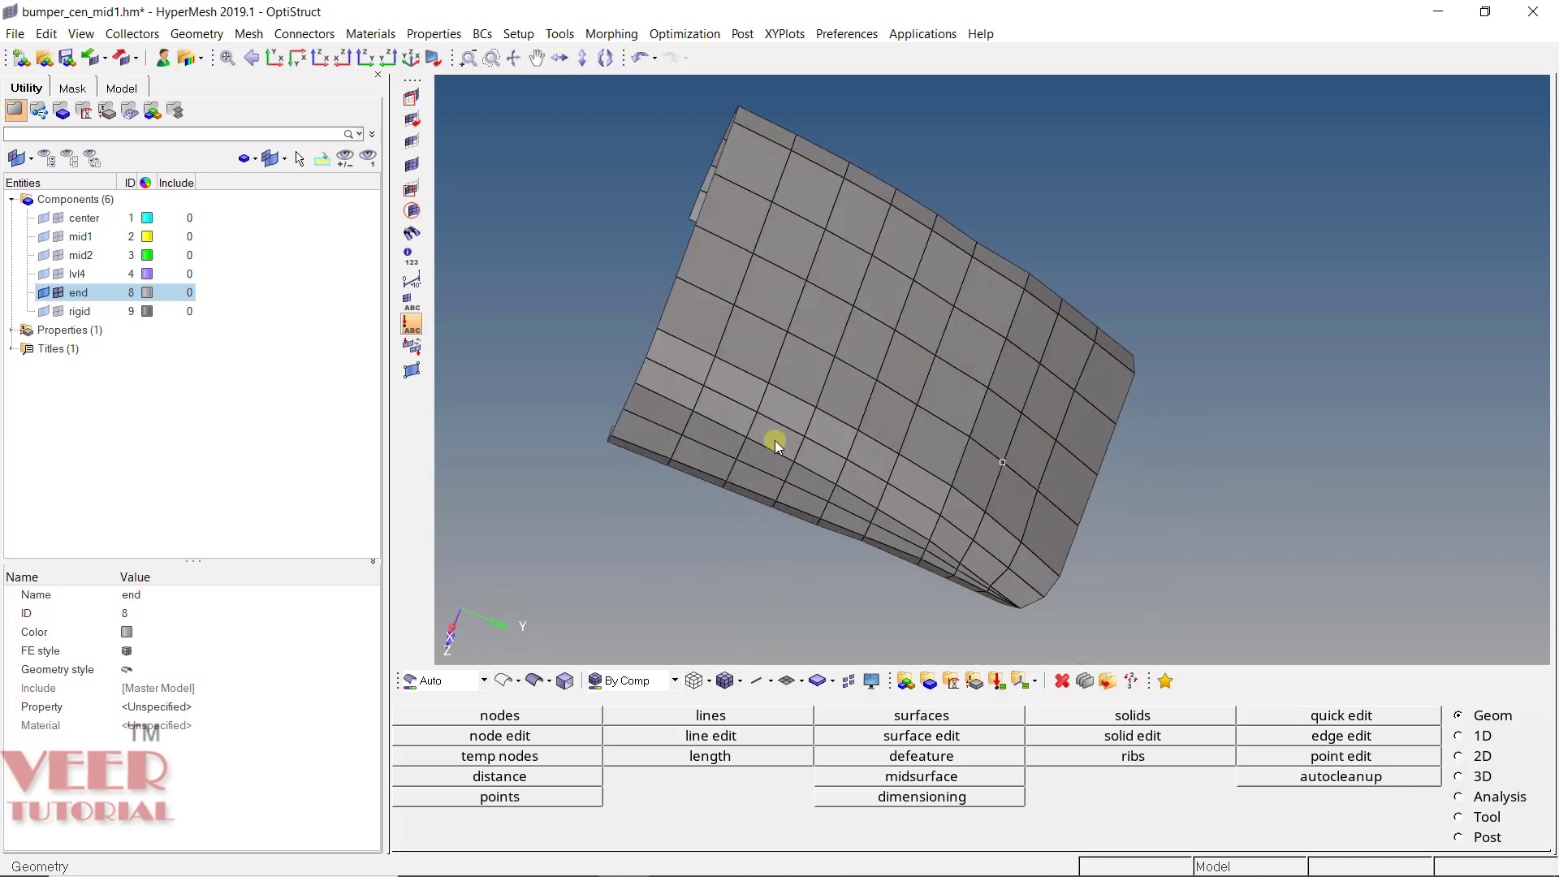
Show the lvl4 geometry together with the isolated end mesh to compare them.
click(45, 274)
ctrl+drag(1078, 381, 963, 356)
scroll(963, 356, down, 2)
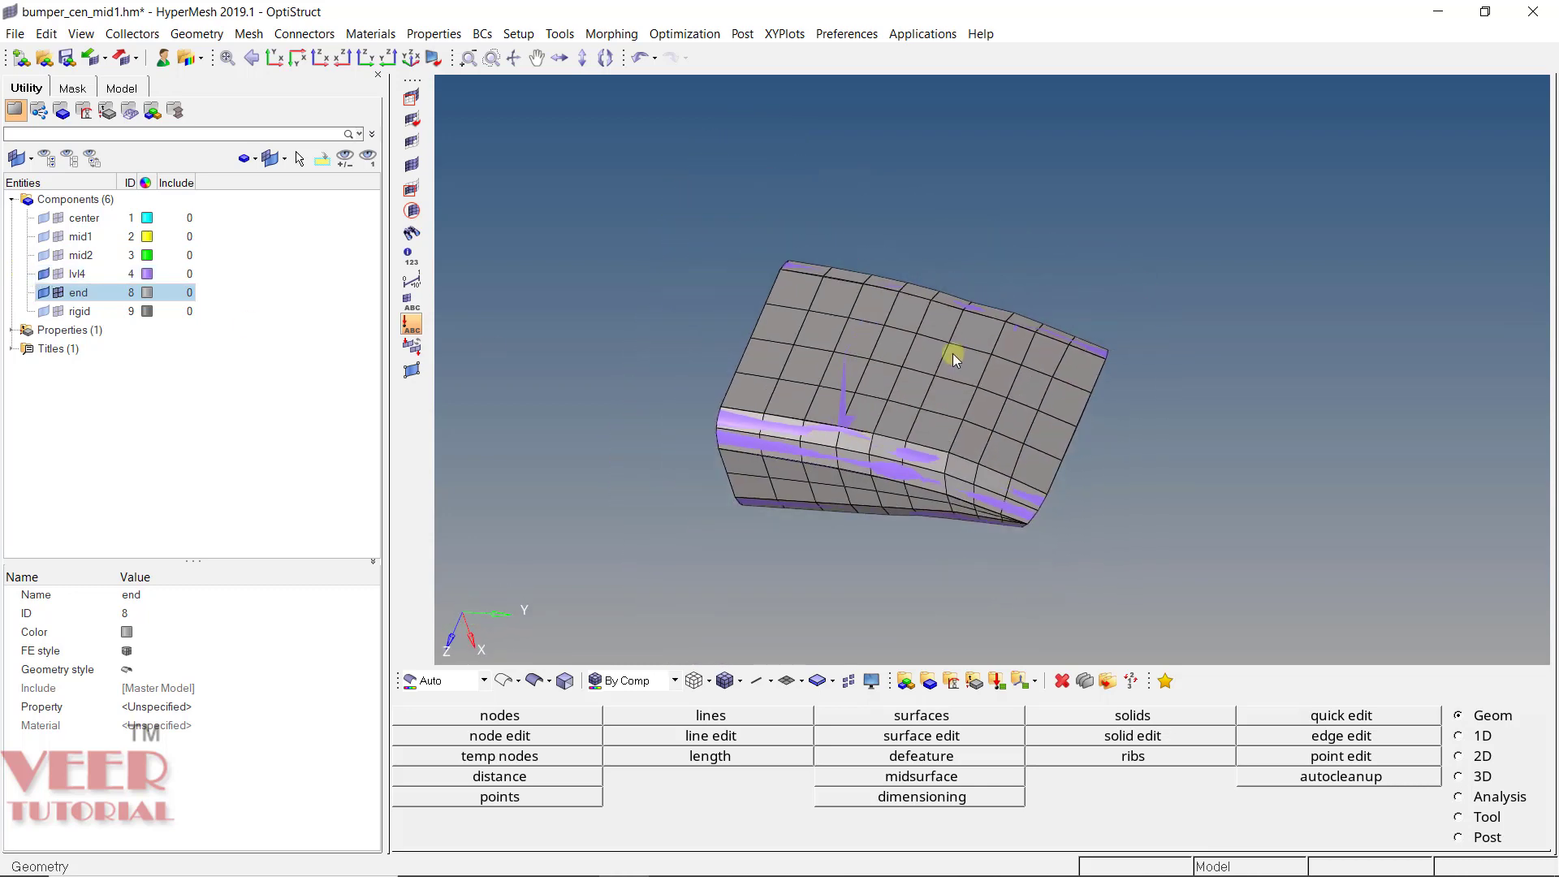
Show all components again and inspect the complete bumper assembly.
click(95, 203)
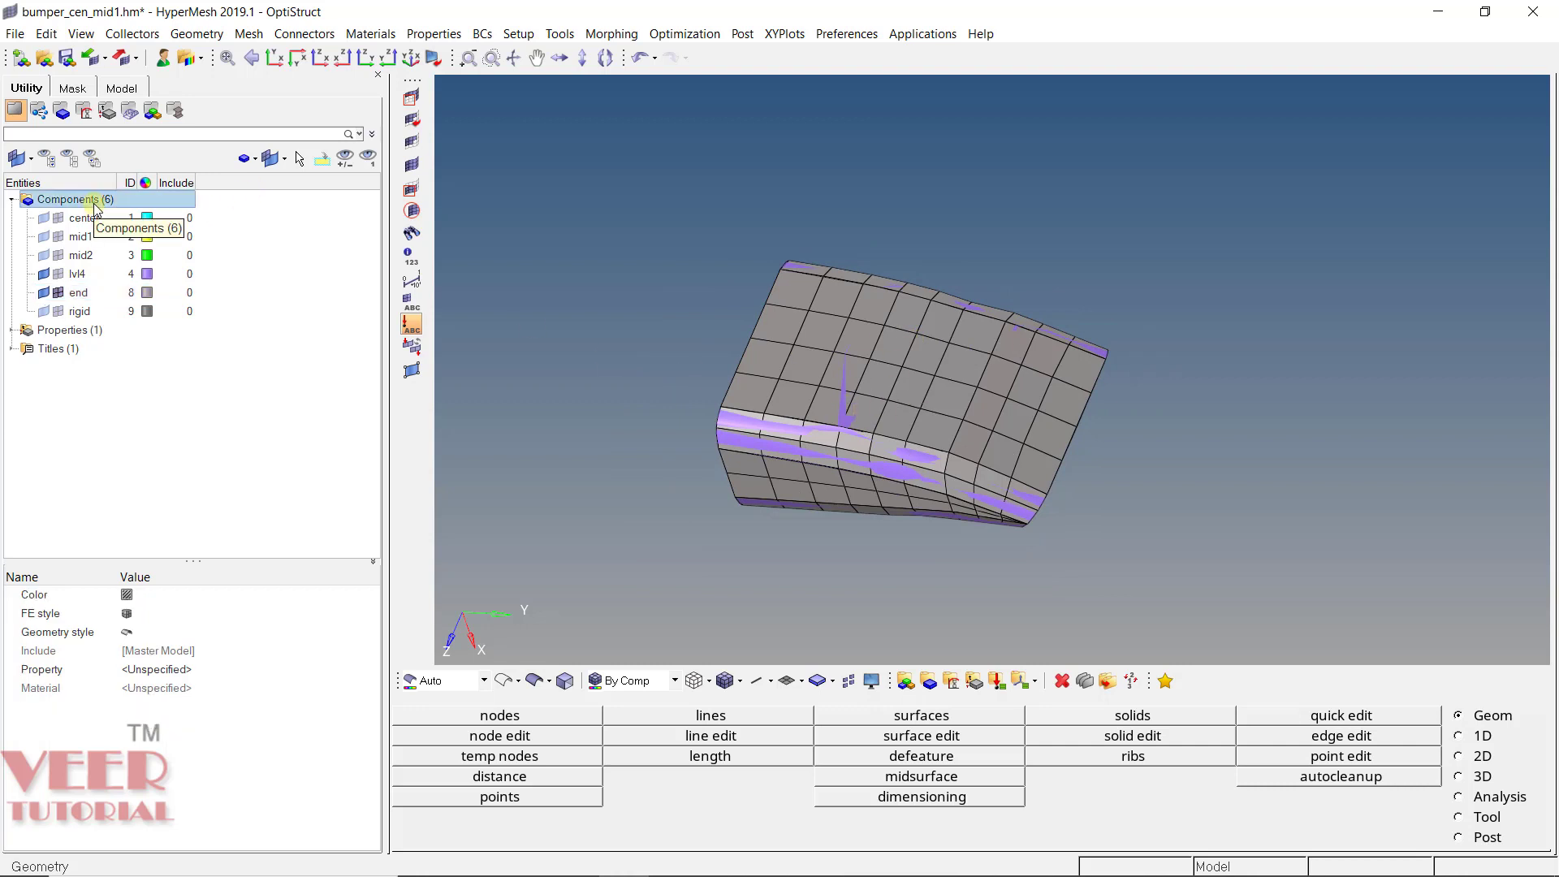
right_click(96, 207)
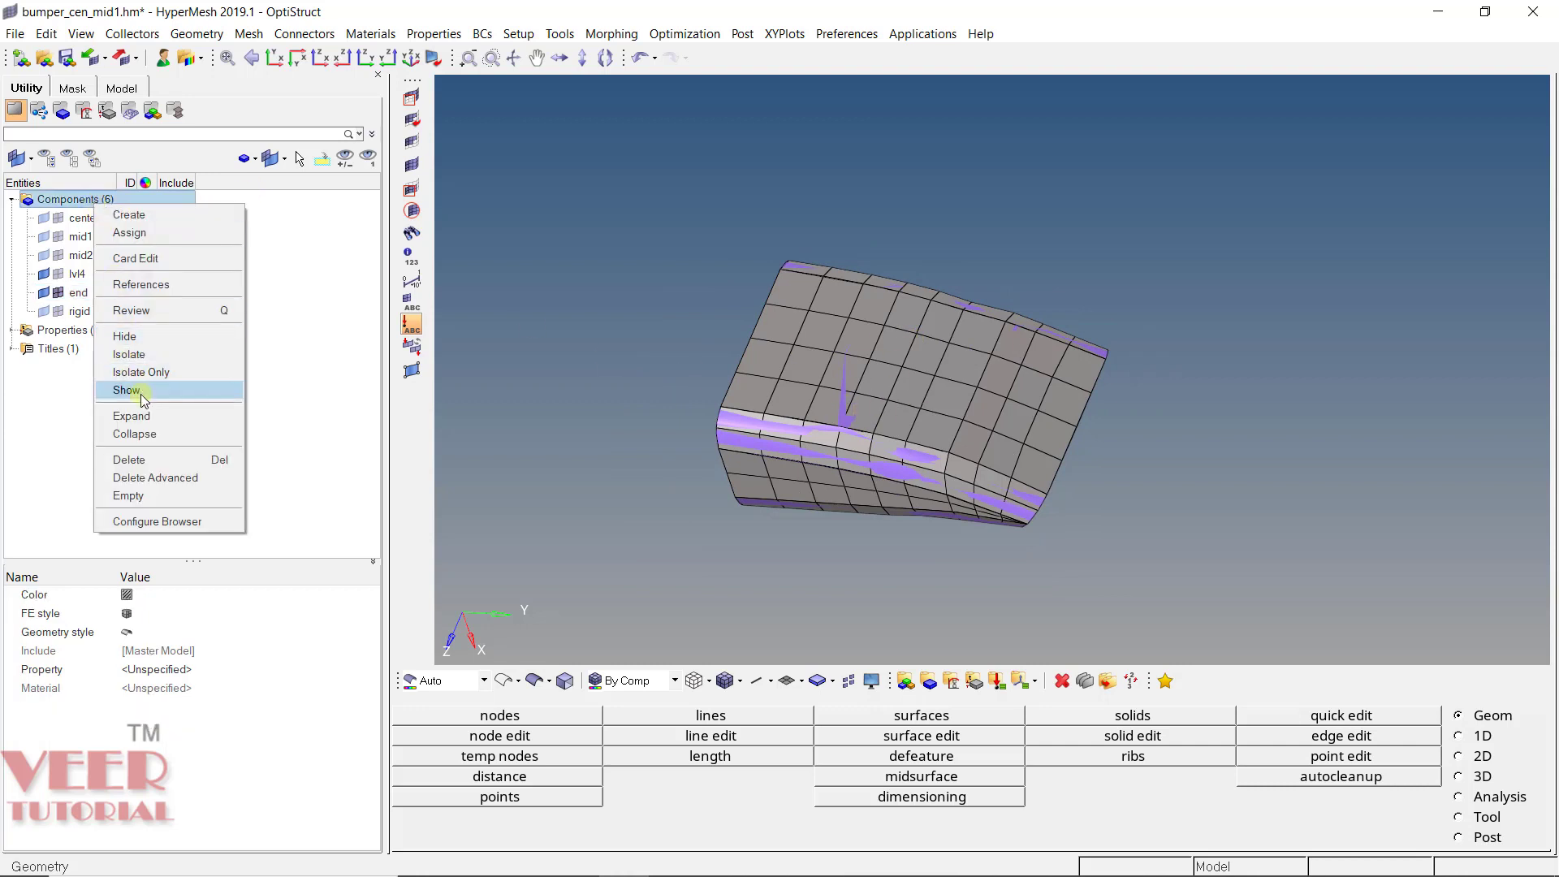
click(130, 395)
scroll(1316, 328, down, 4)
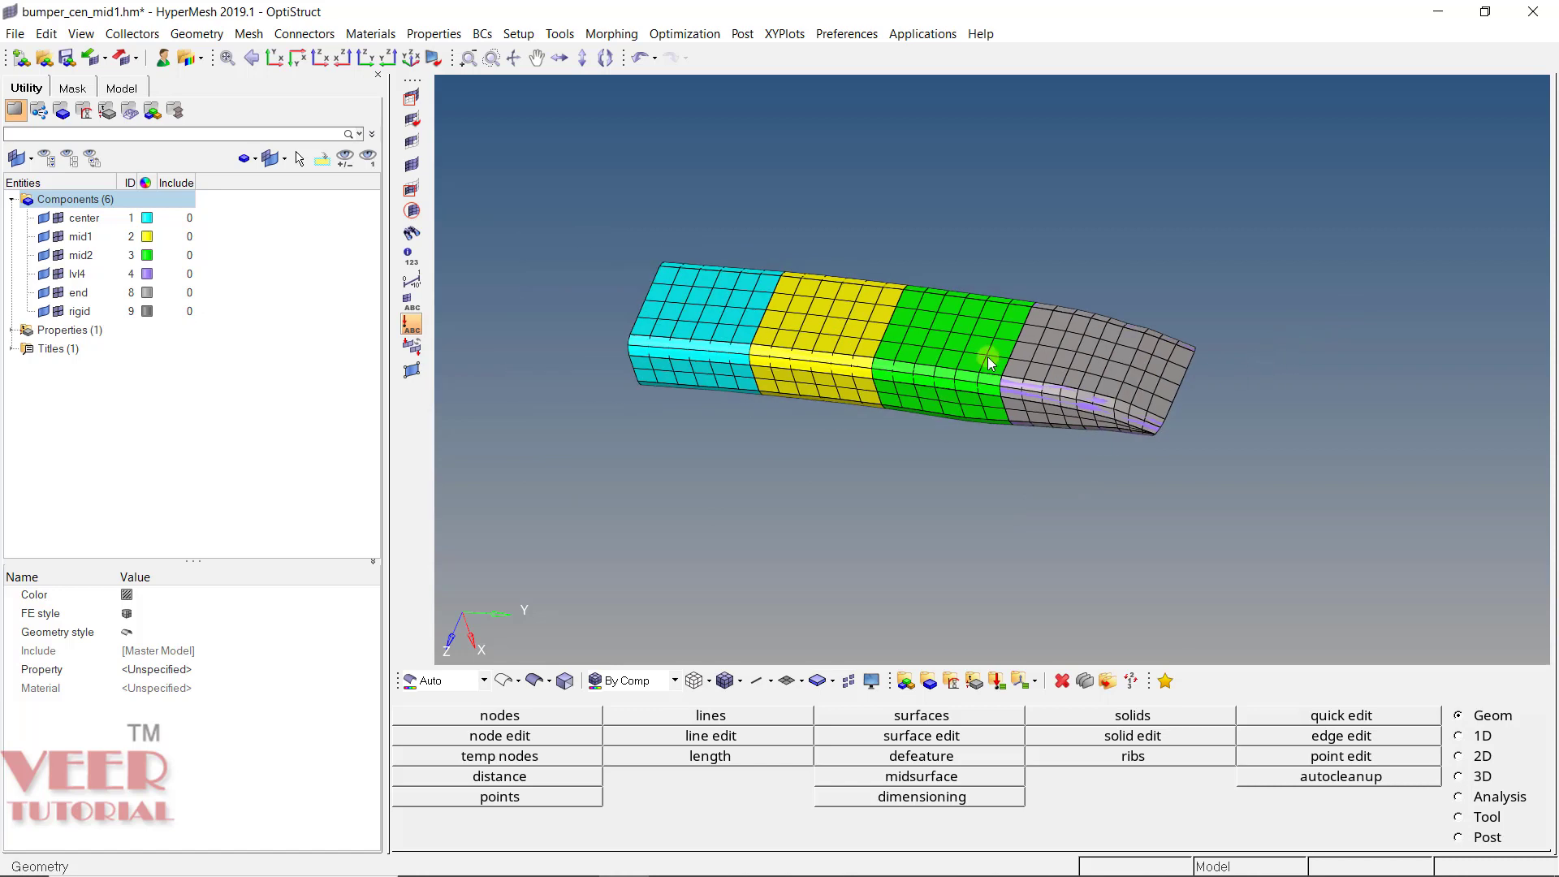
ctrl+drag(949, 339, 931, 263)
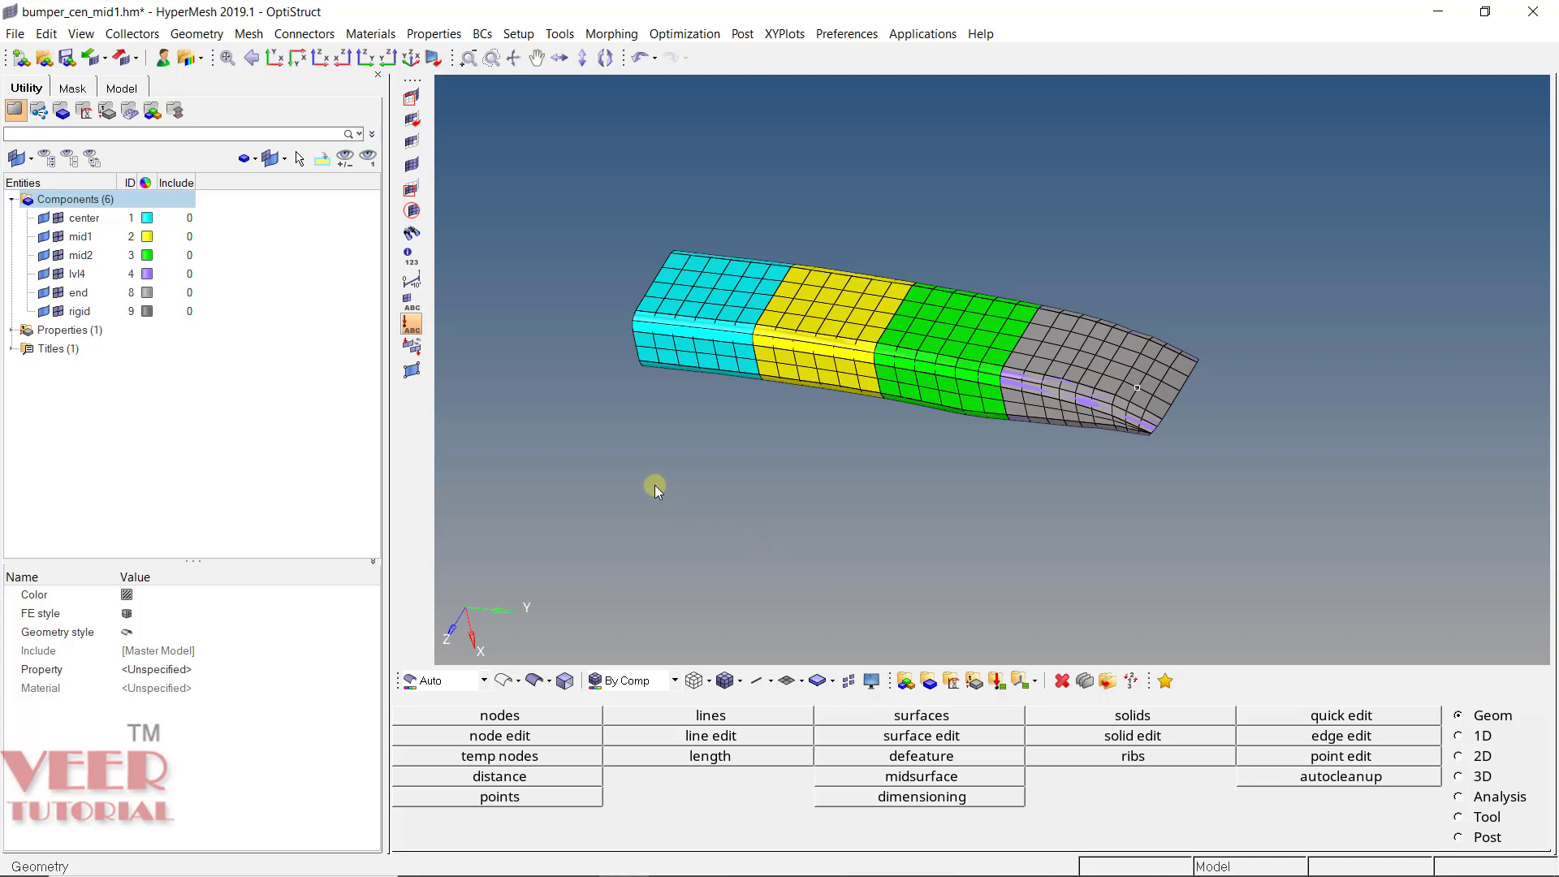
Review the solver deck export settings and the available export types, and close the export settings without exporting.
click(121, 59)
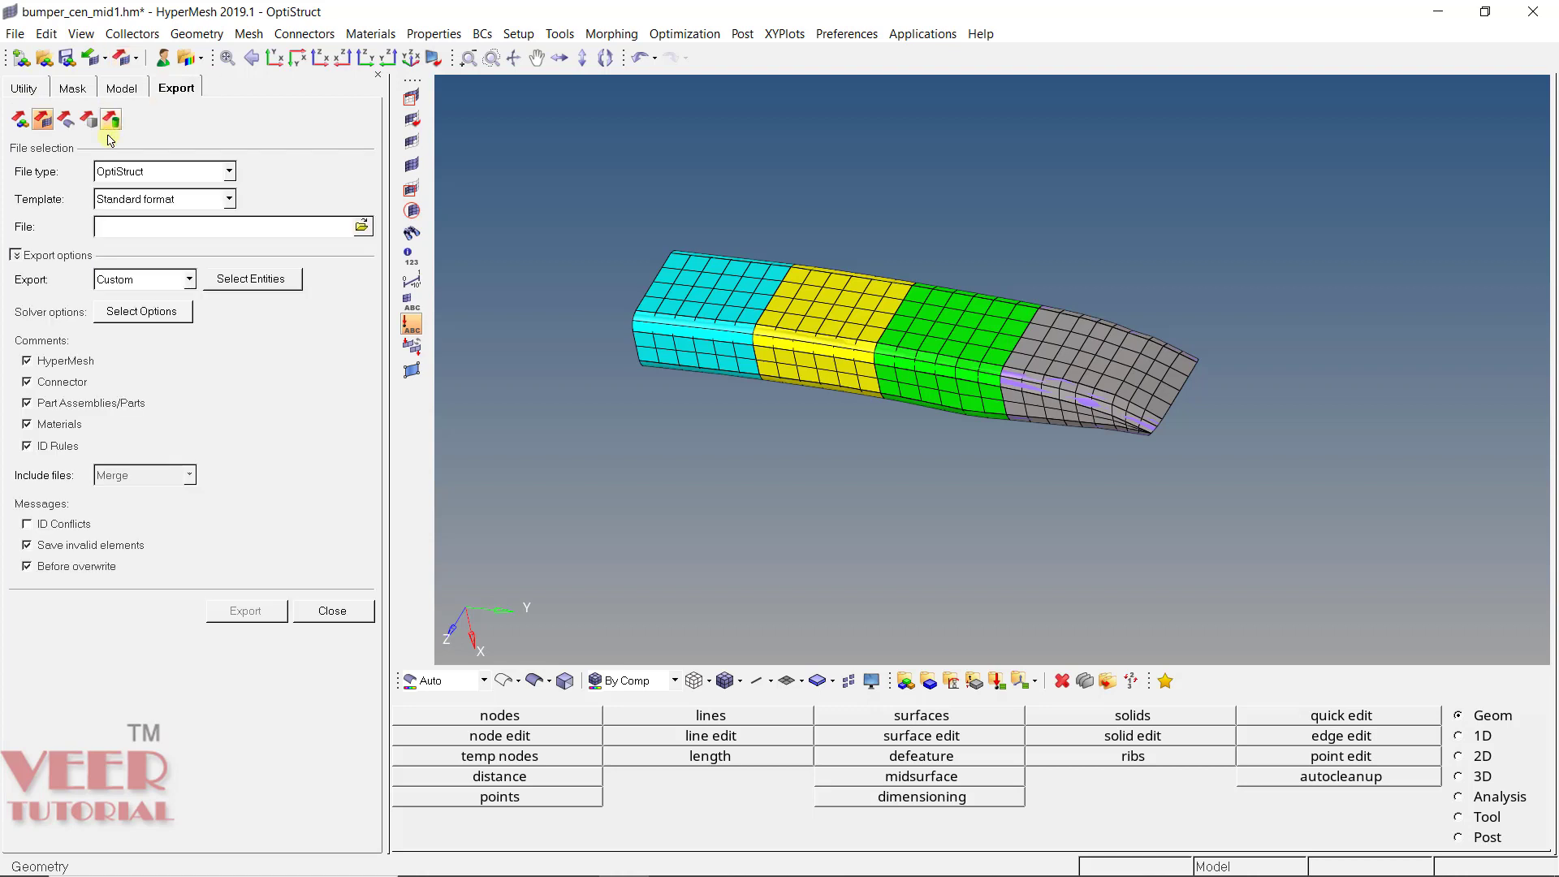
click(136, 58)
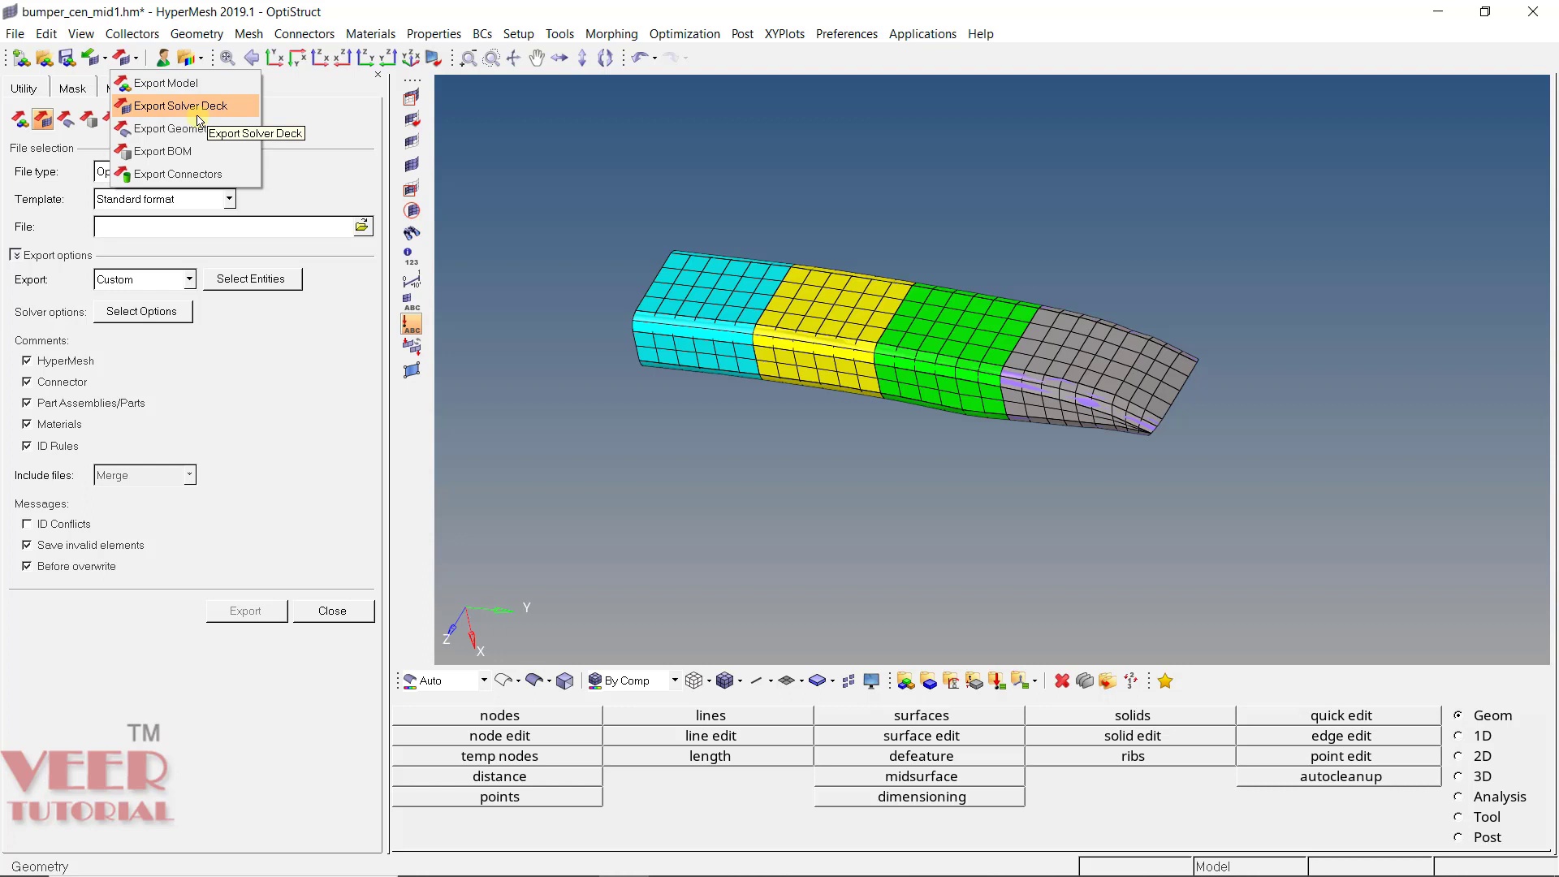
click(557, 397)
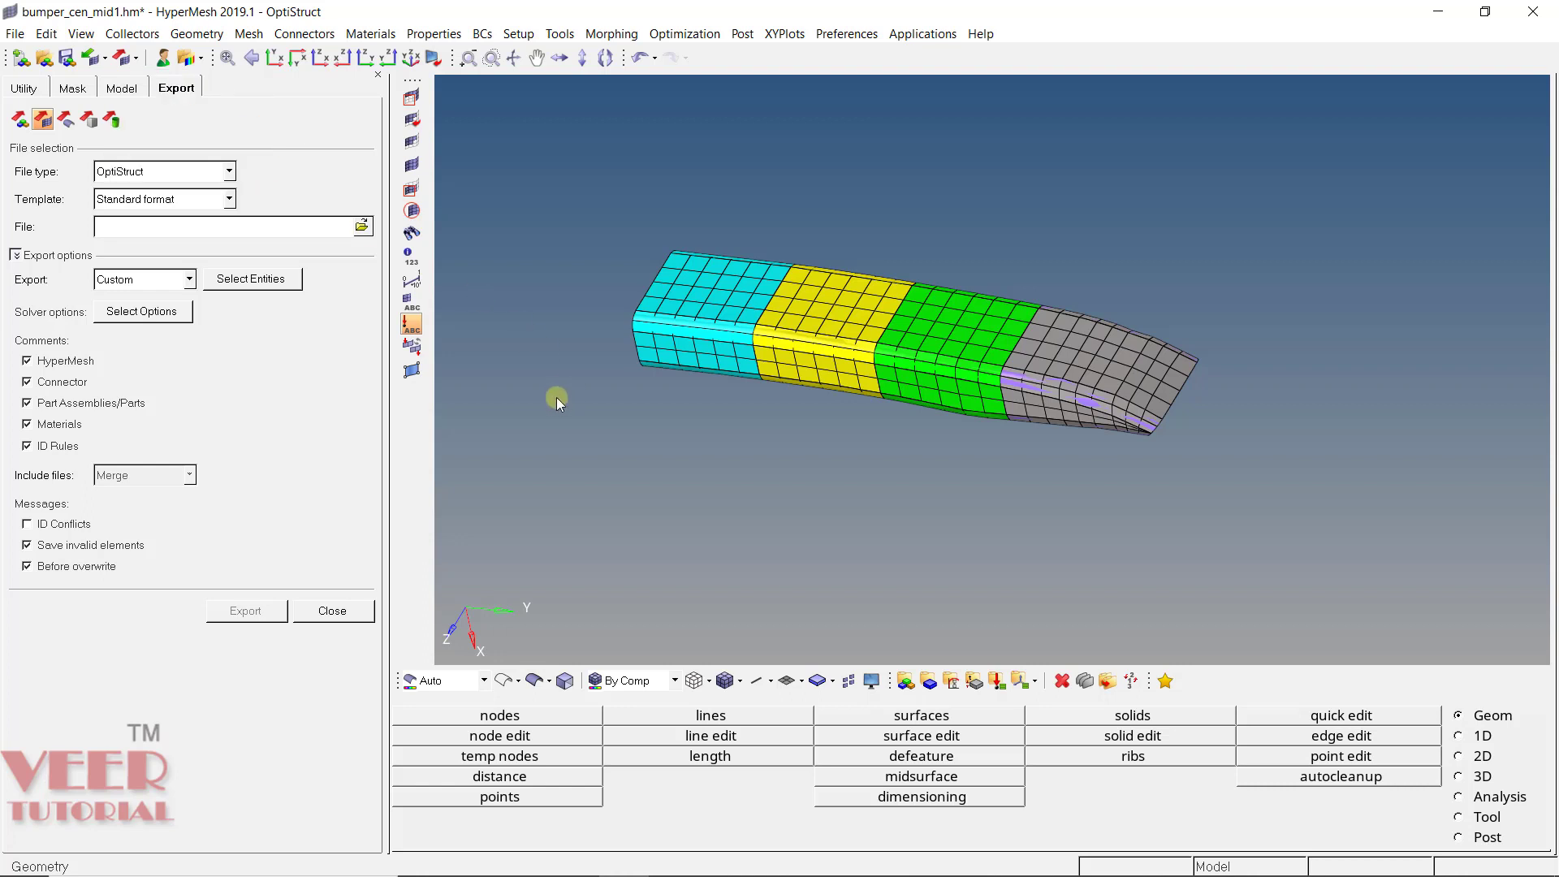
click(340, 611)
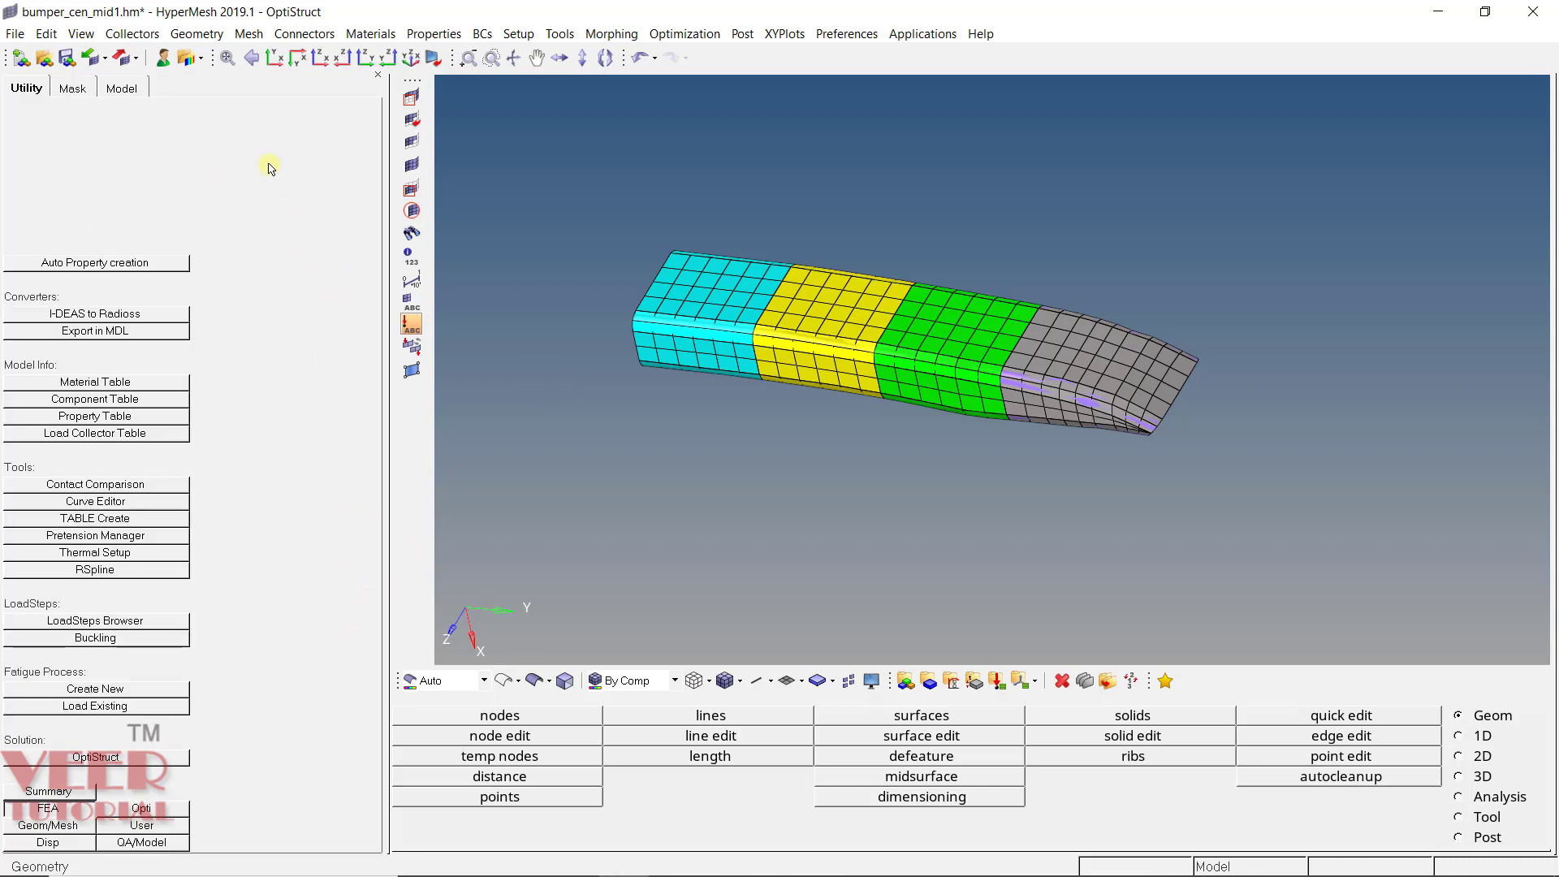
Save the assembled bumper model under the new name bumper_cen_mid2 as a HyperMesh binary file in the import export folder.
click(15, 33)
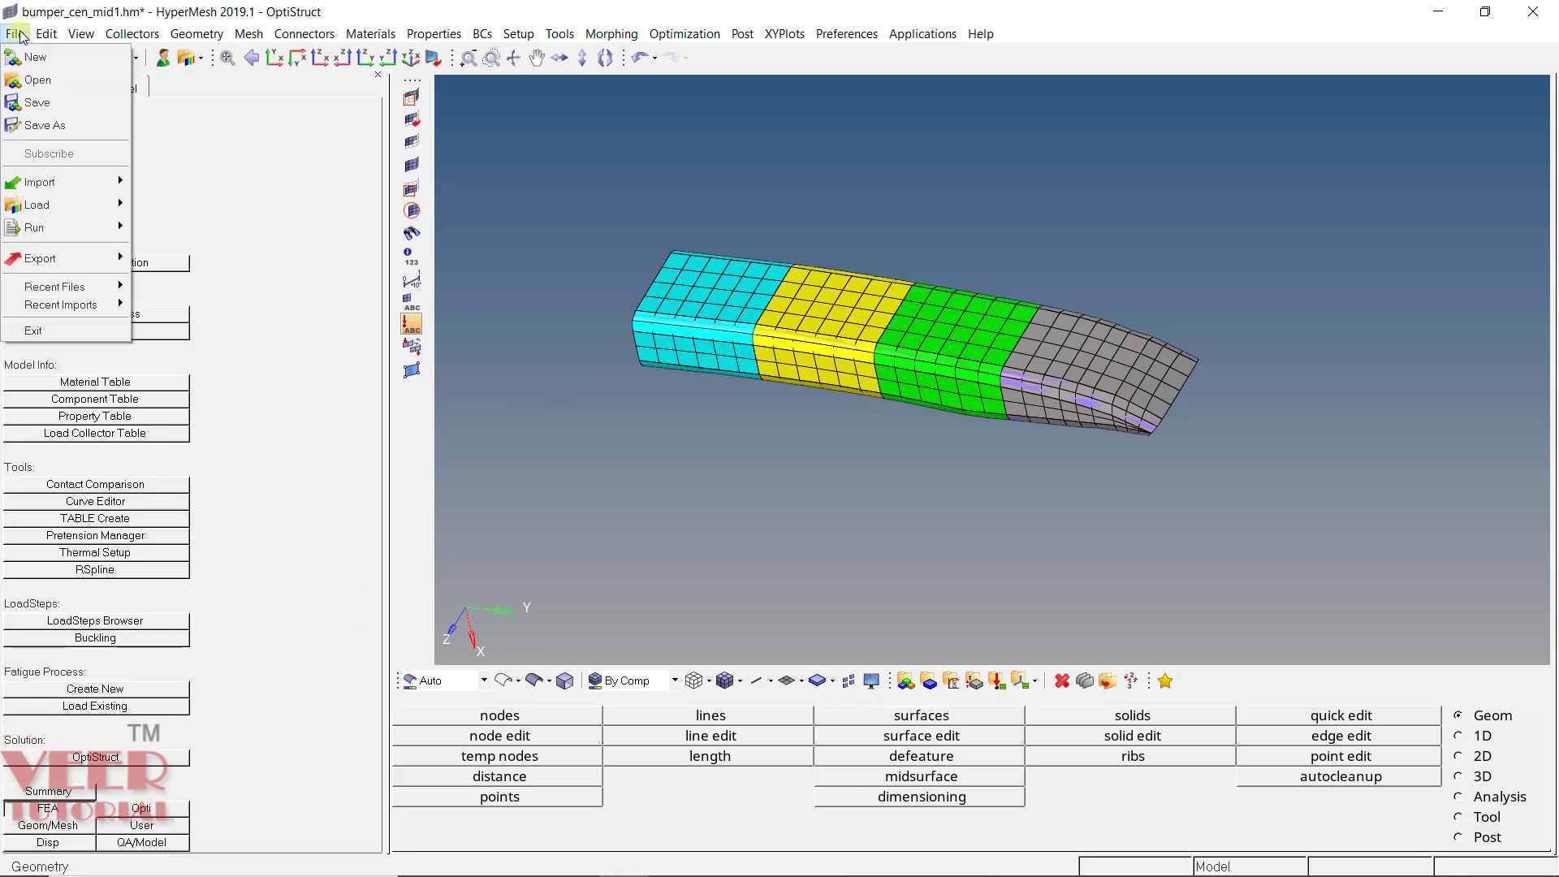
click(57, 134)
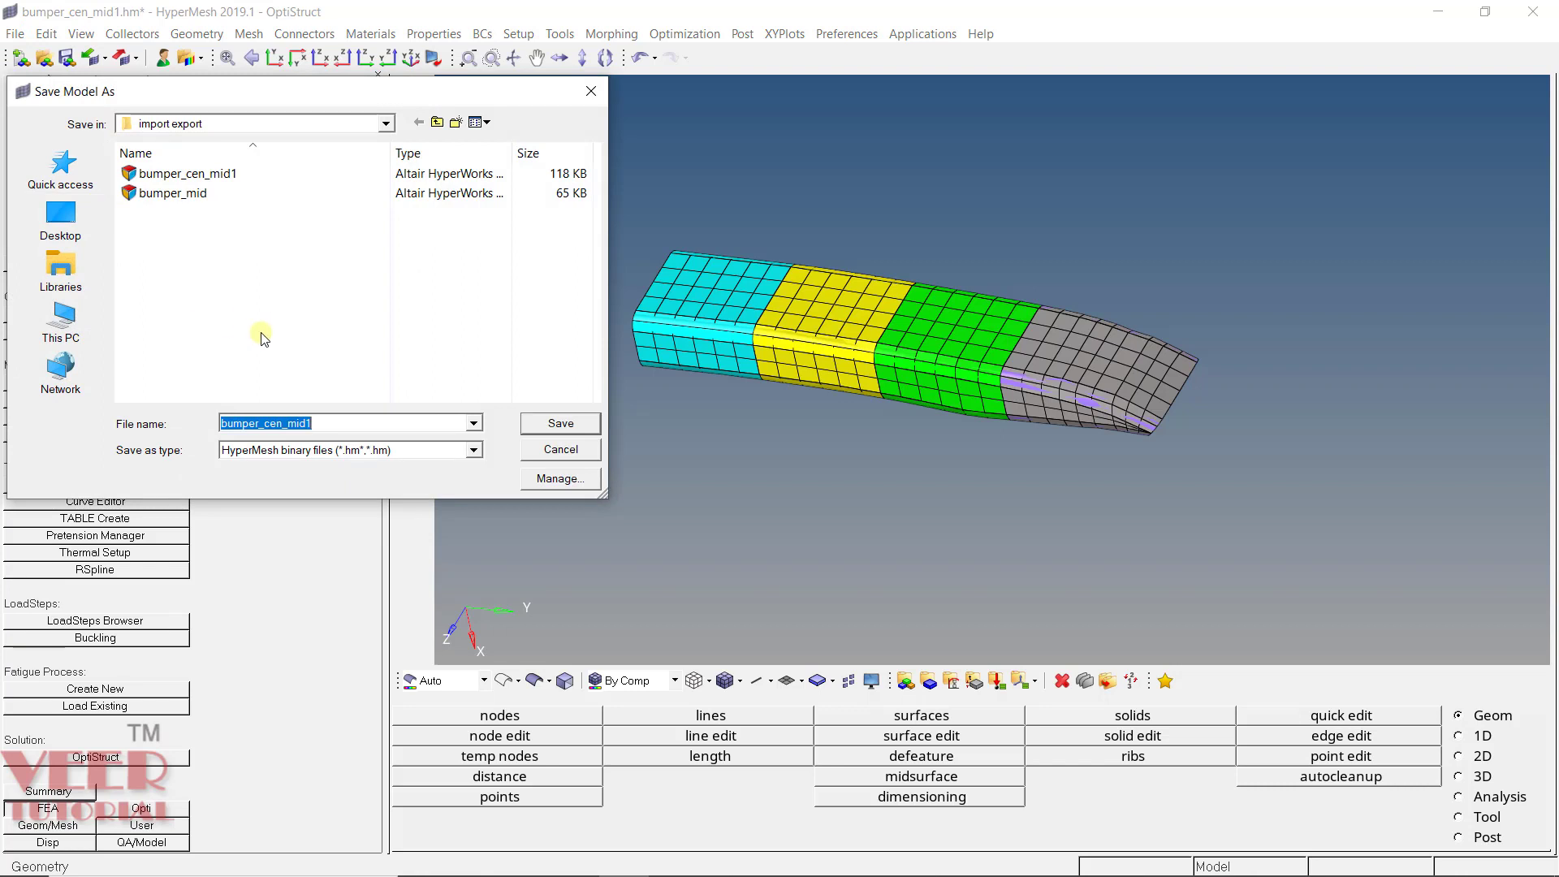
key(End)
key(BackSpace)
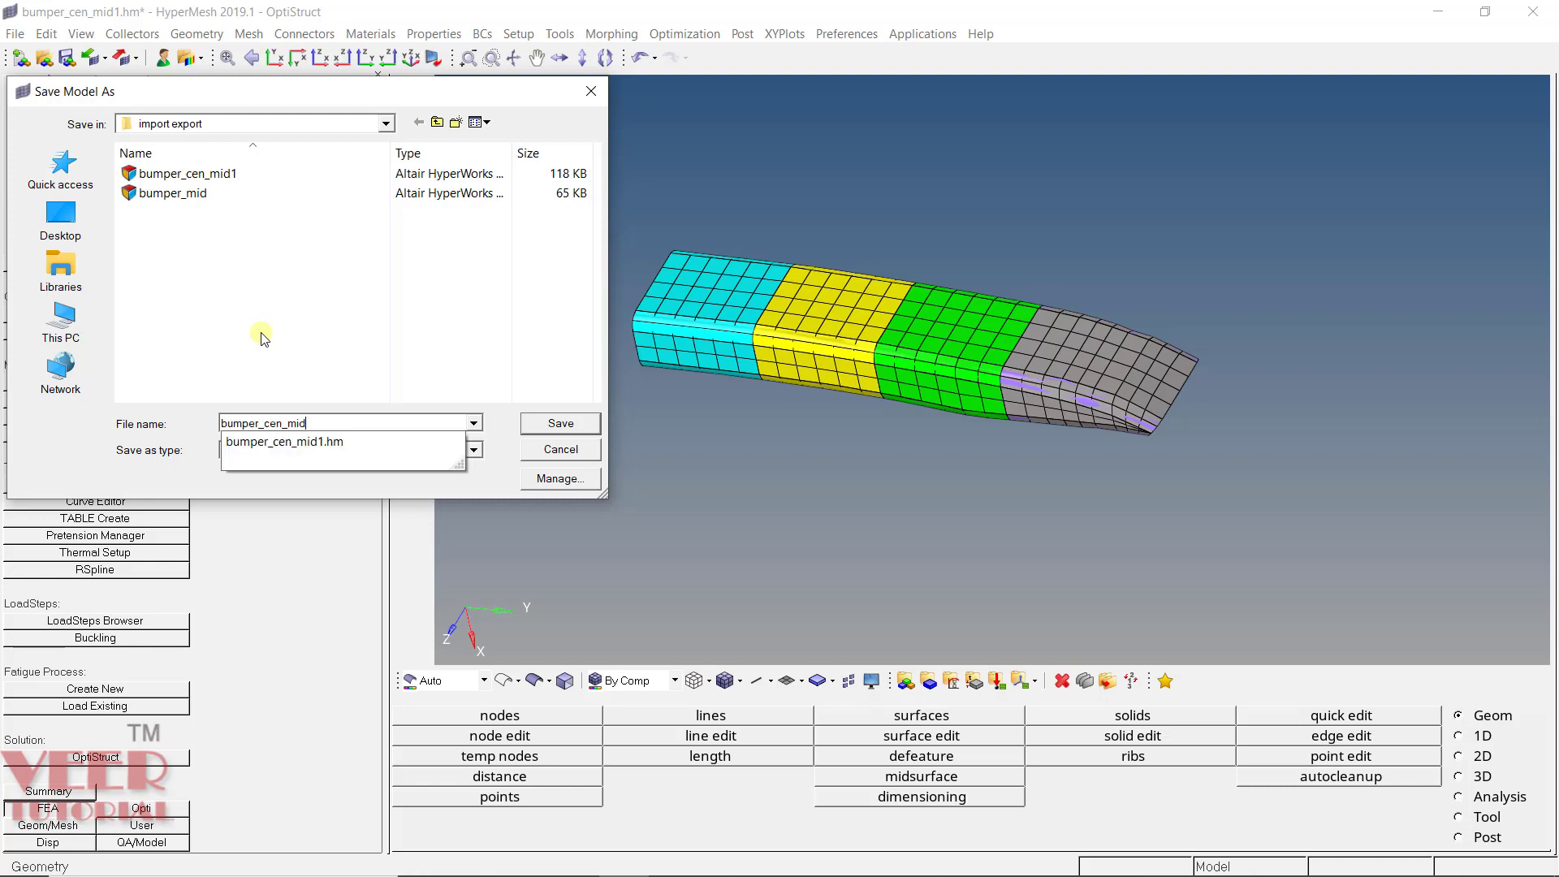
text(2)
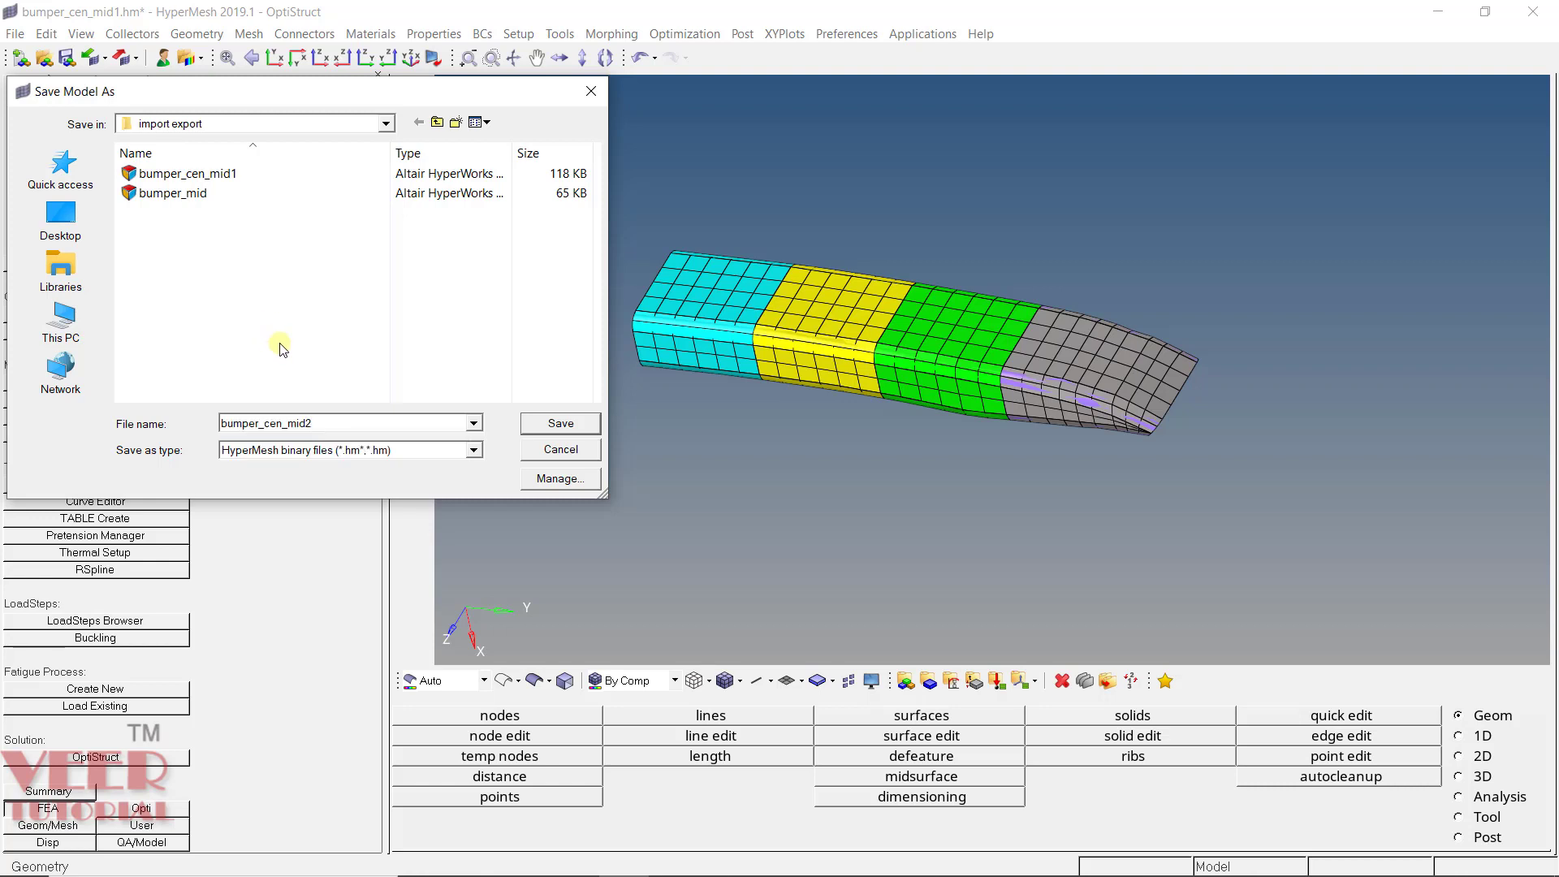
click(378, 449)
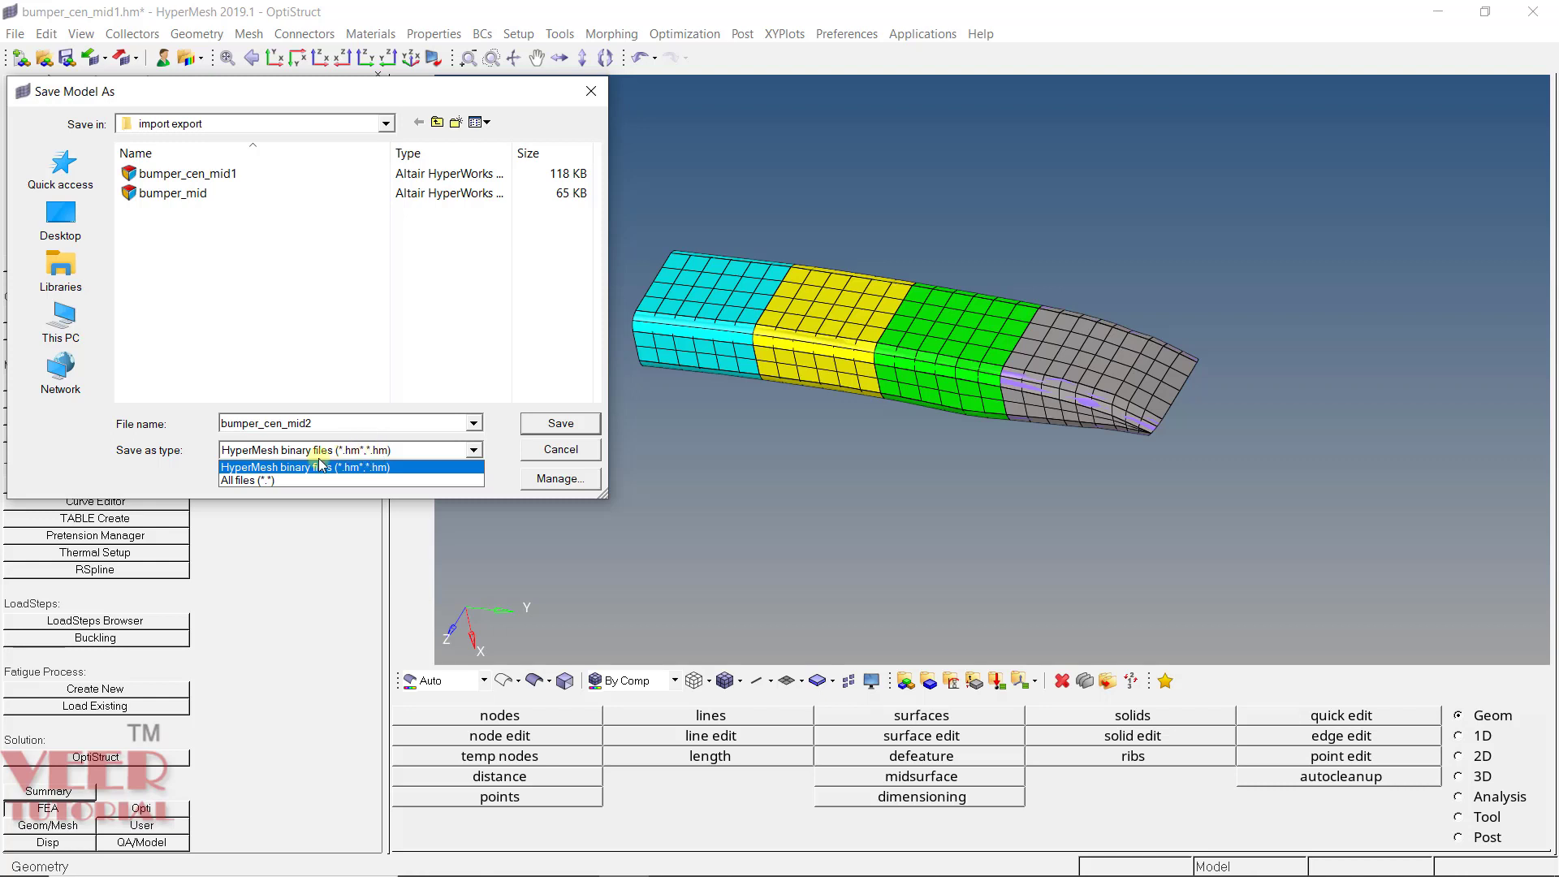
click(357, 467)
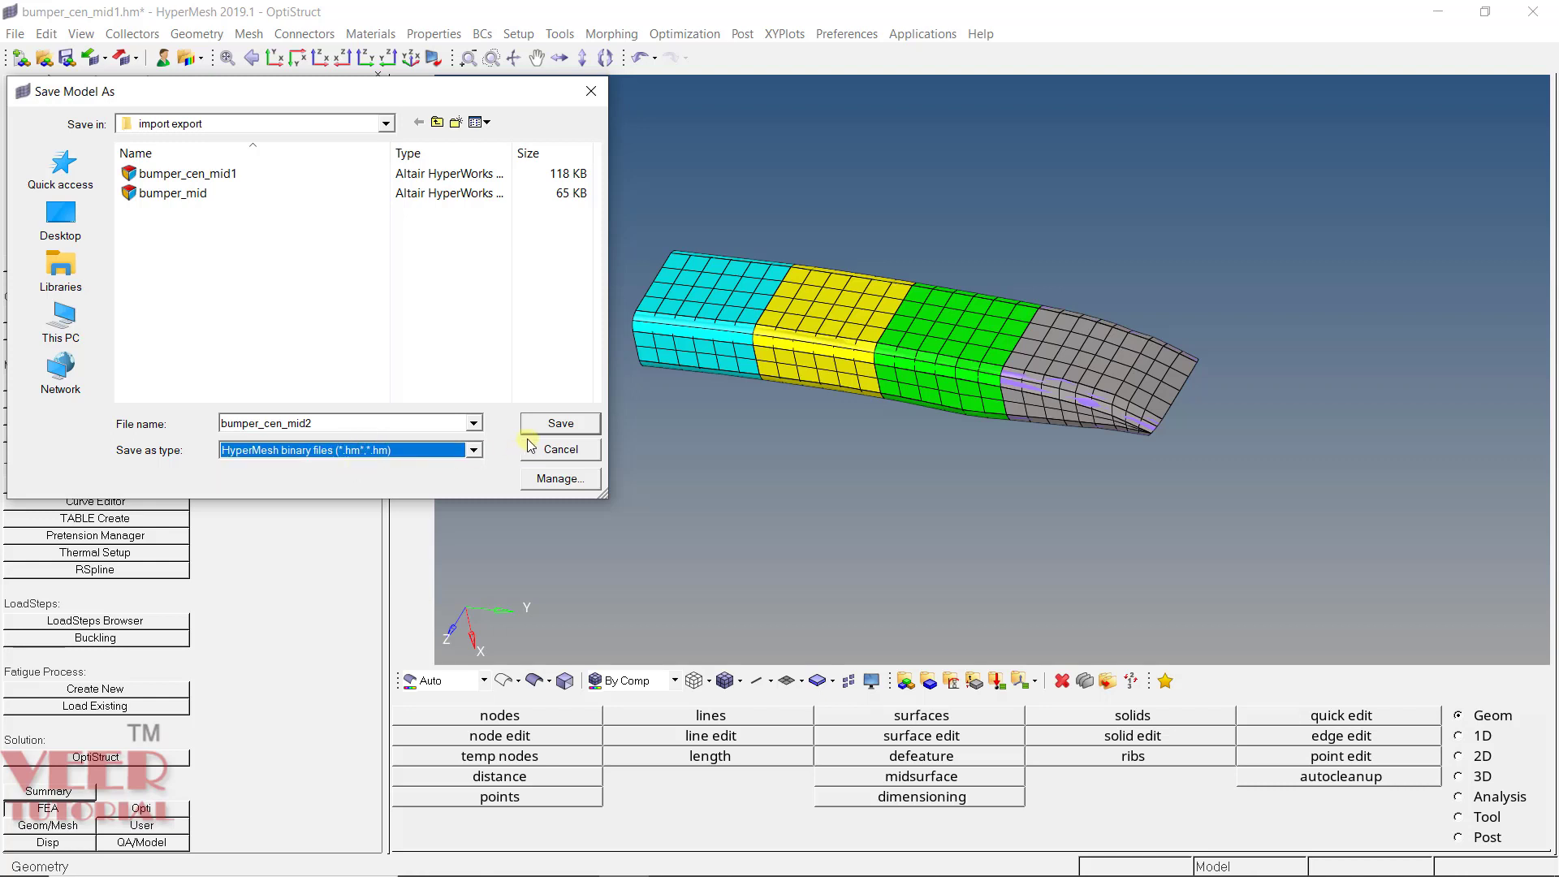
click(583, 423)
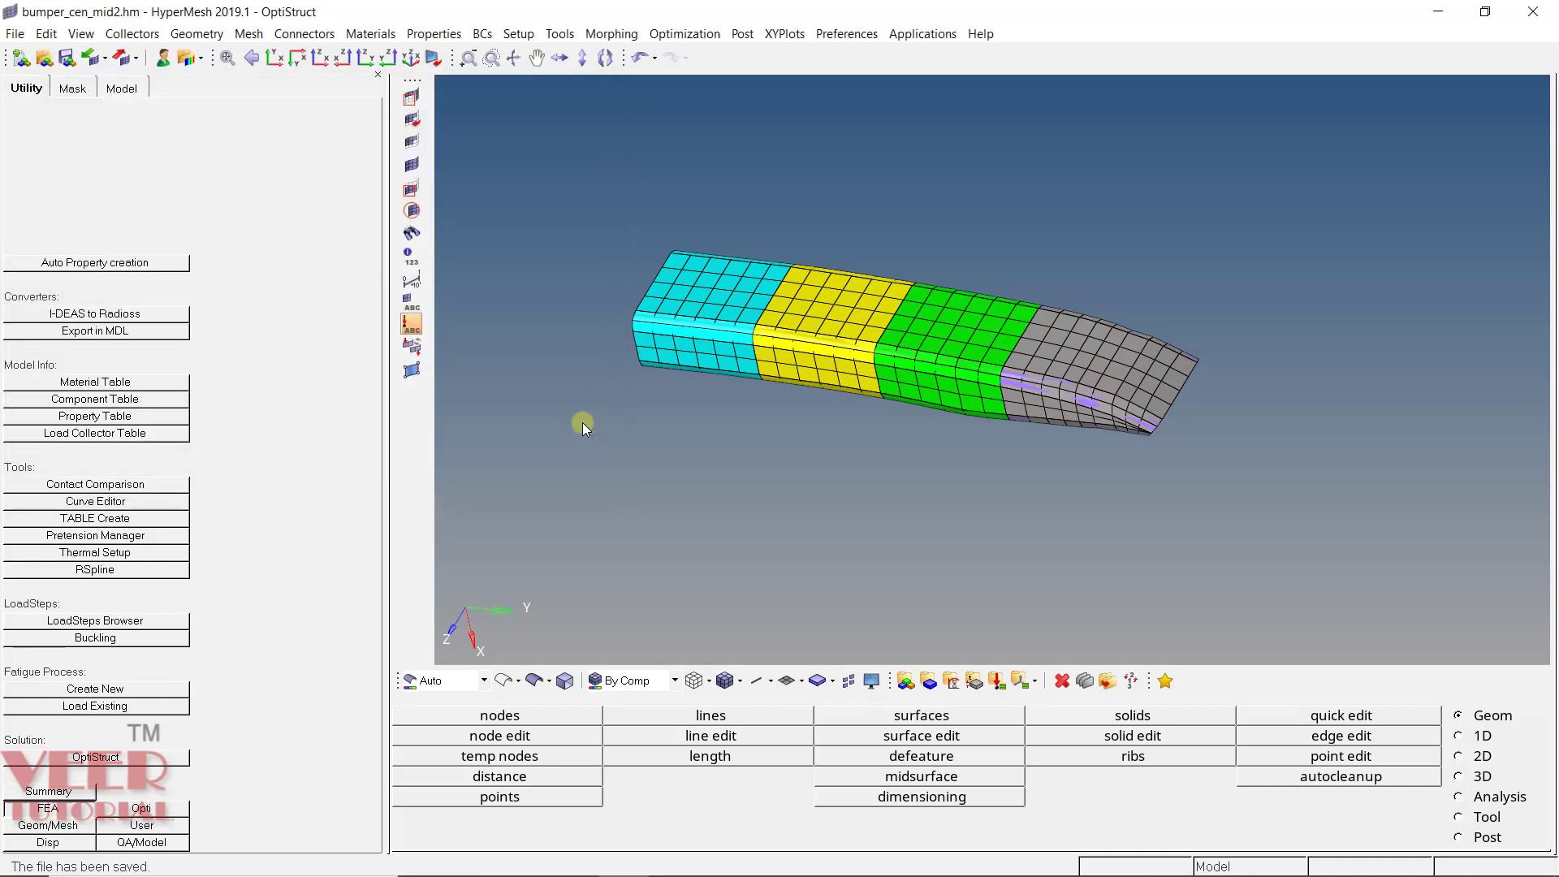